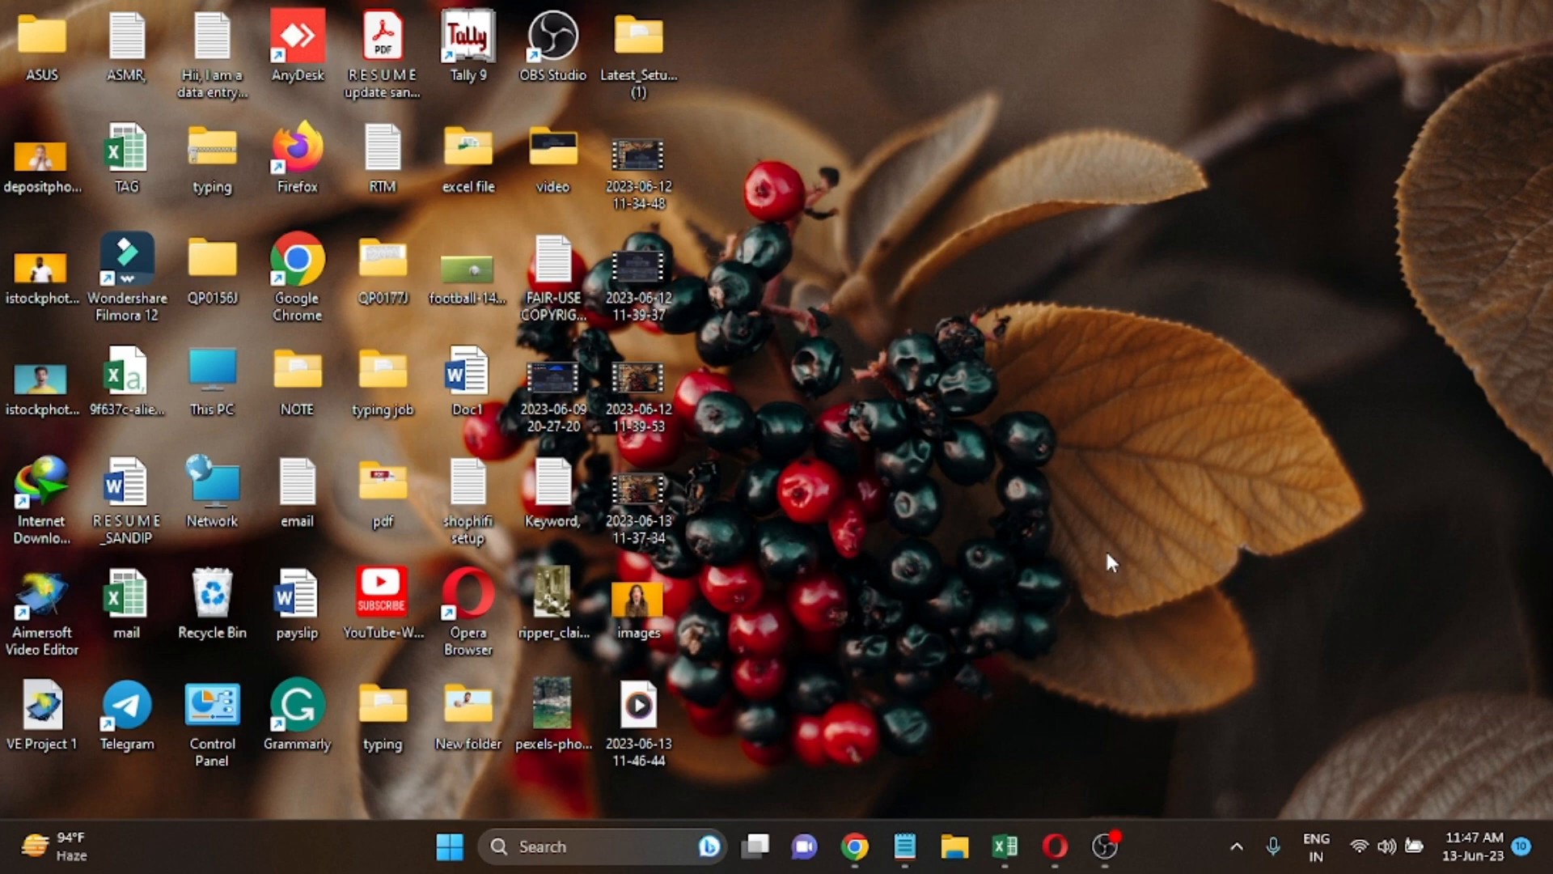
Switch to the incognito Chrome window and open google.com.
mouse_move(856, 846)
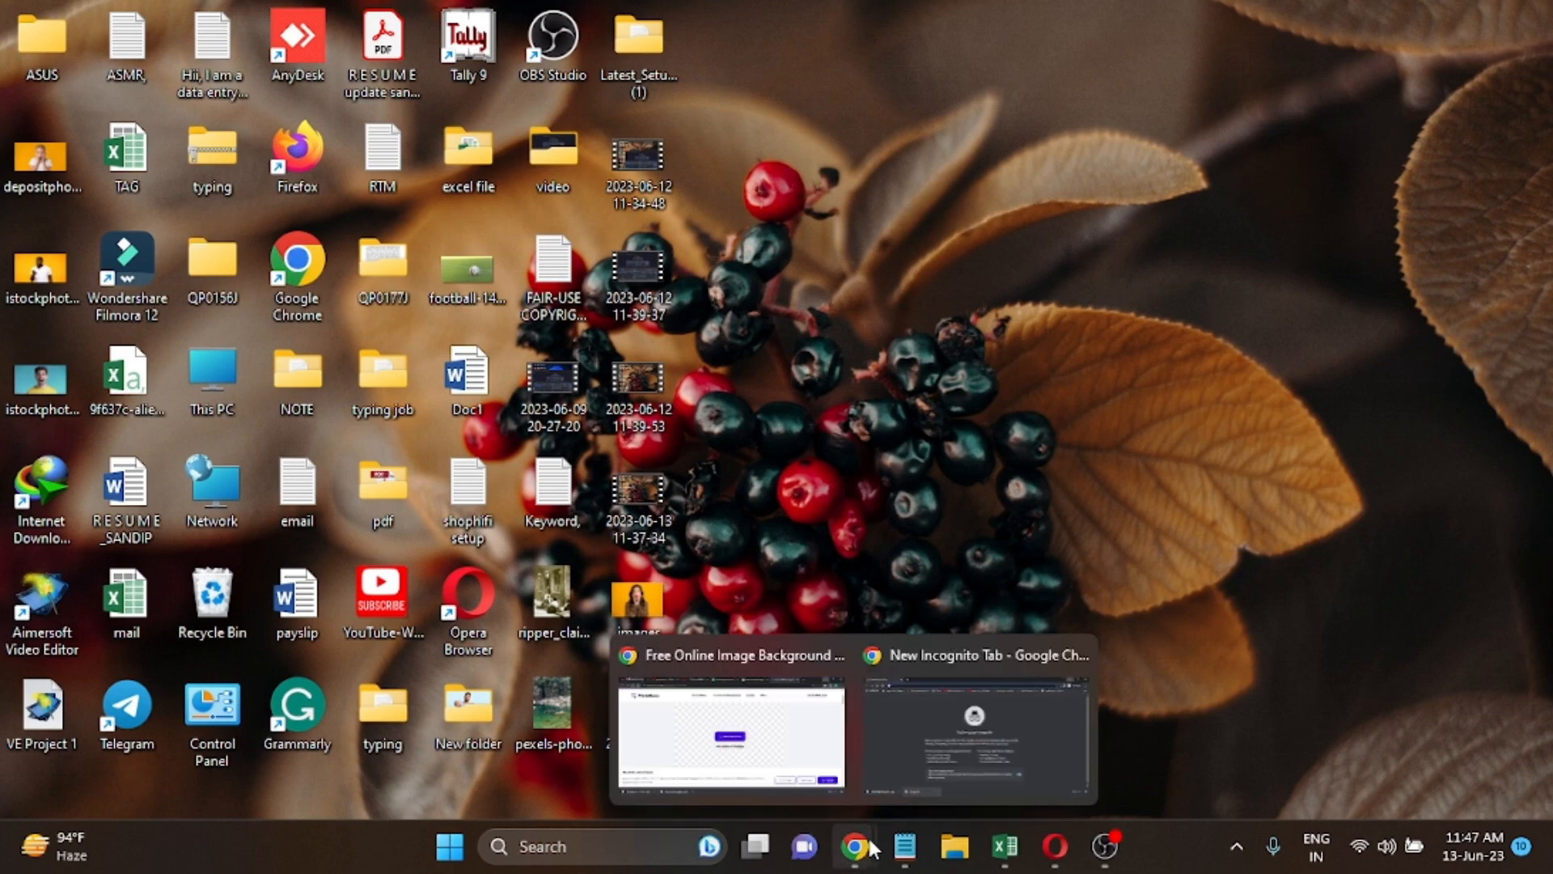
click(1033, 730)
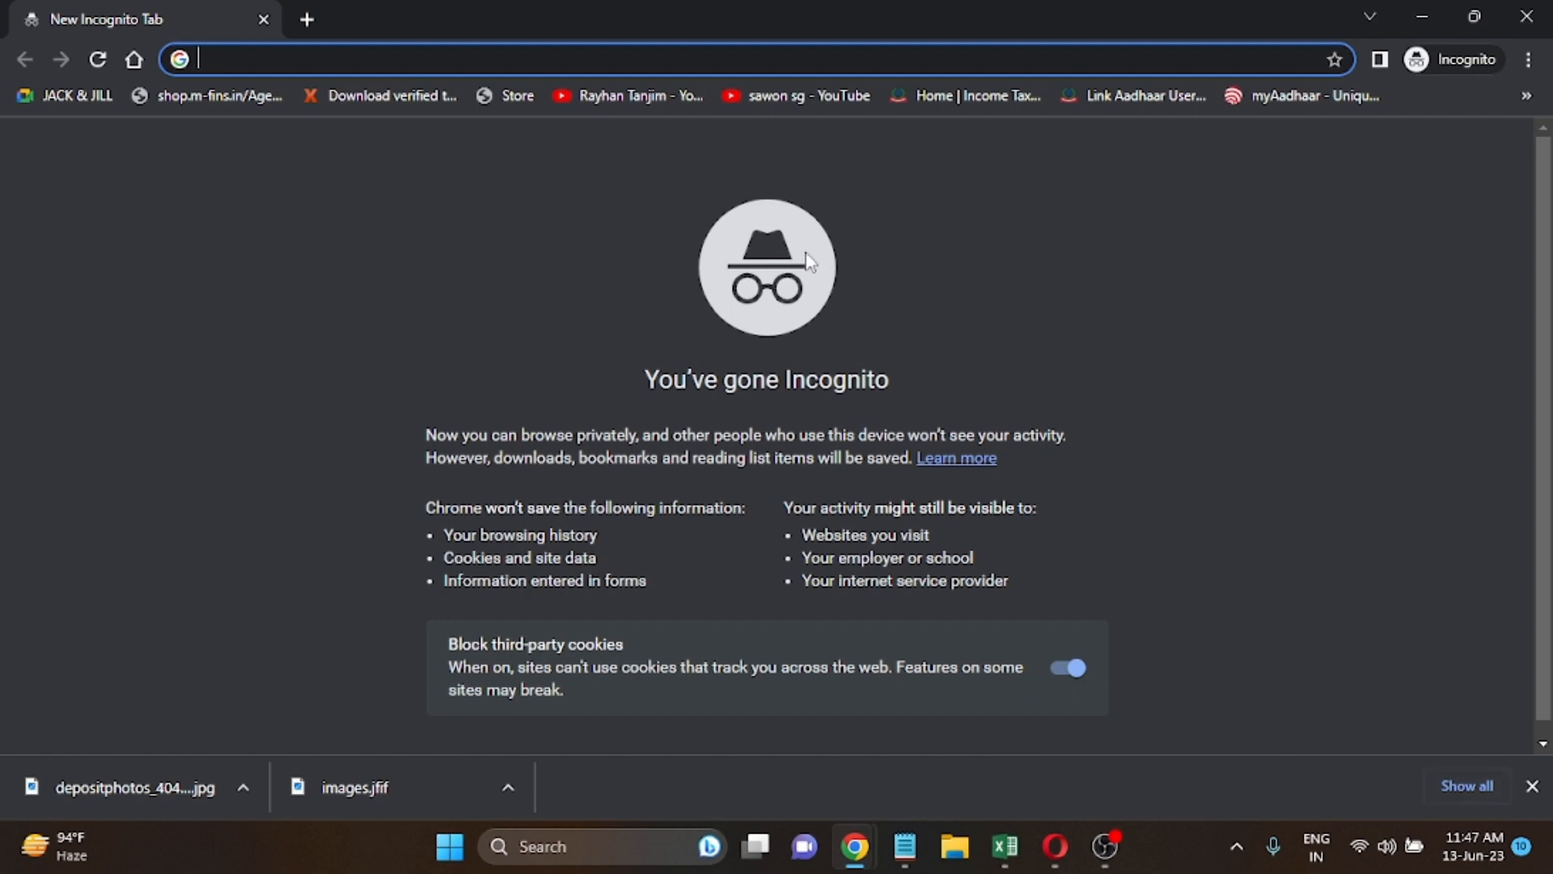
text(go)
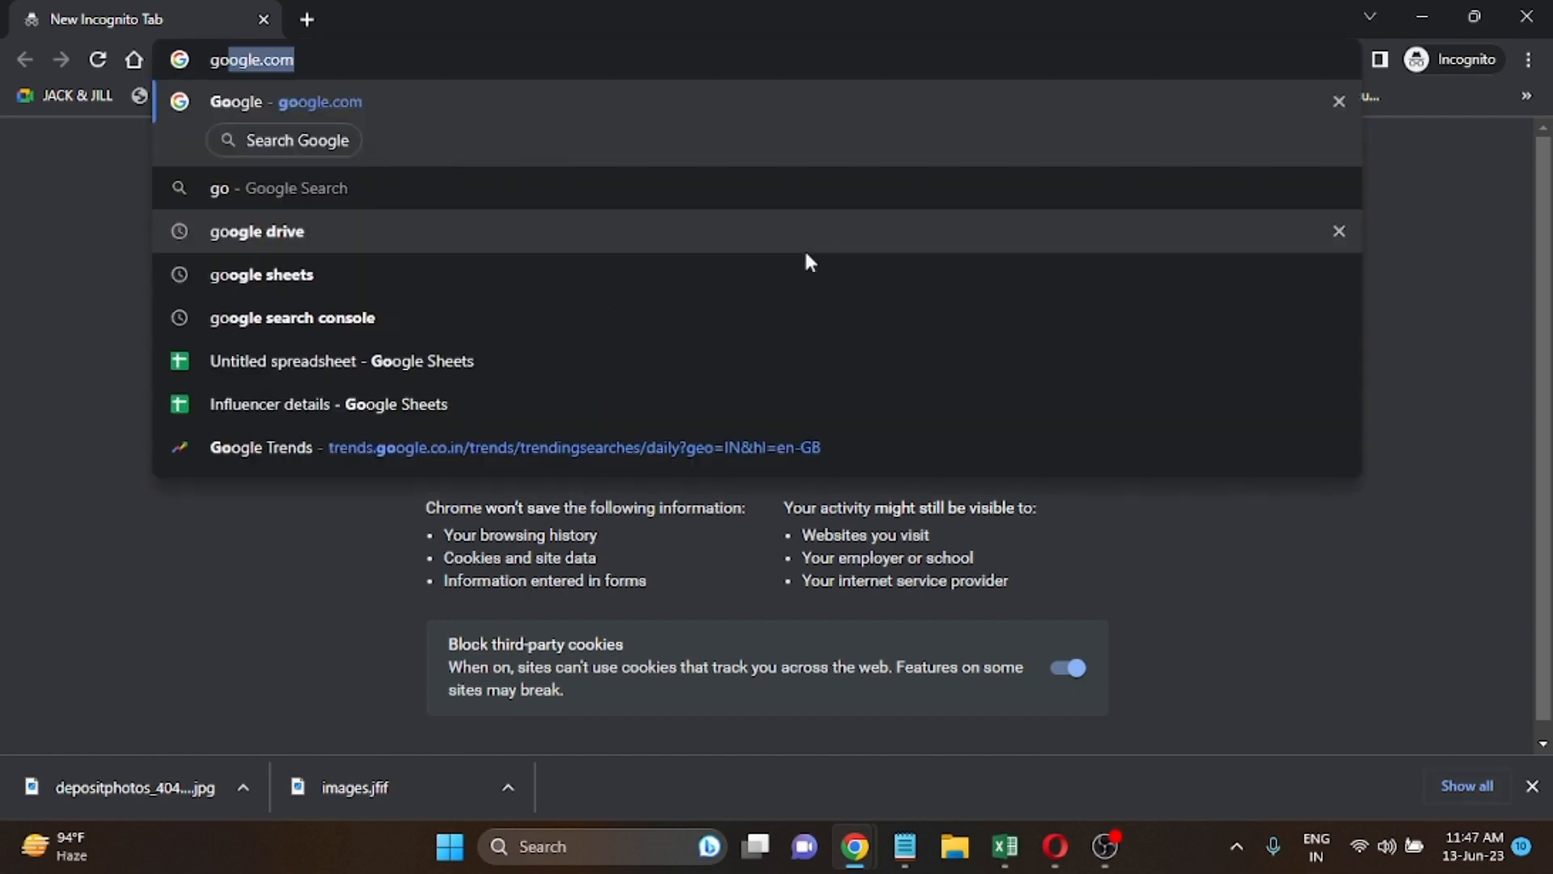
key(Return)
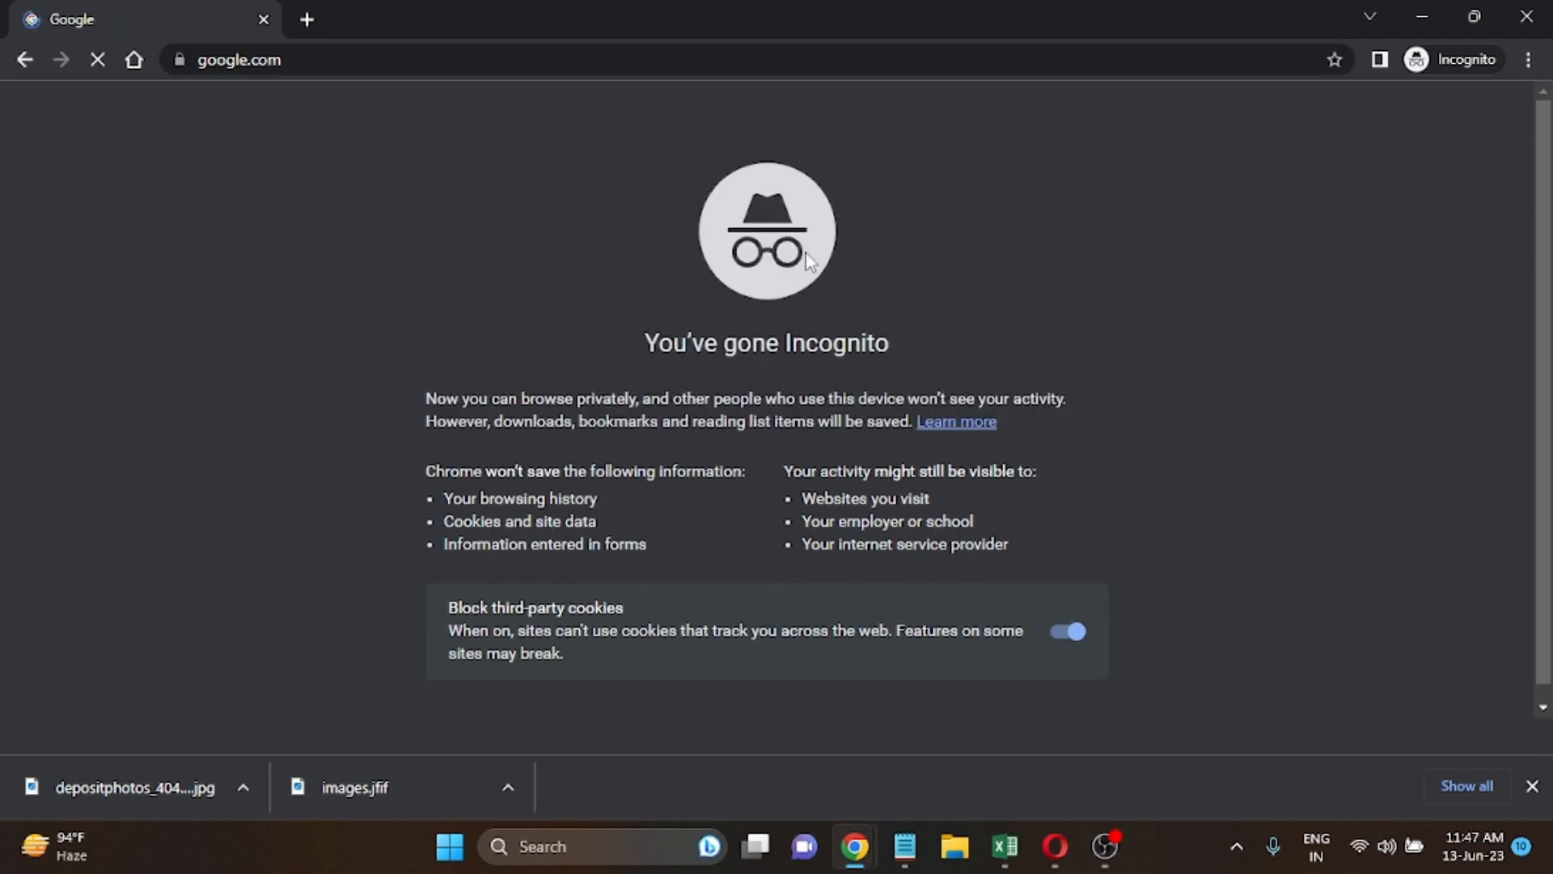
Search Google for "canva" and open the official Canva website from the results.
text(c)
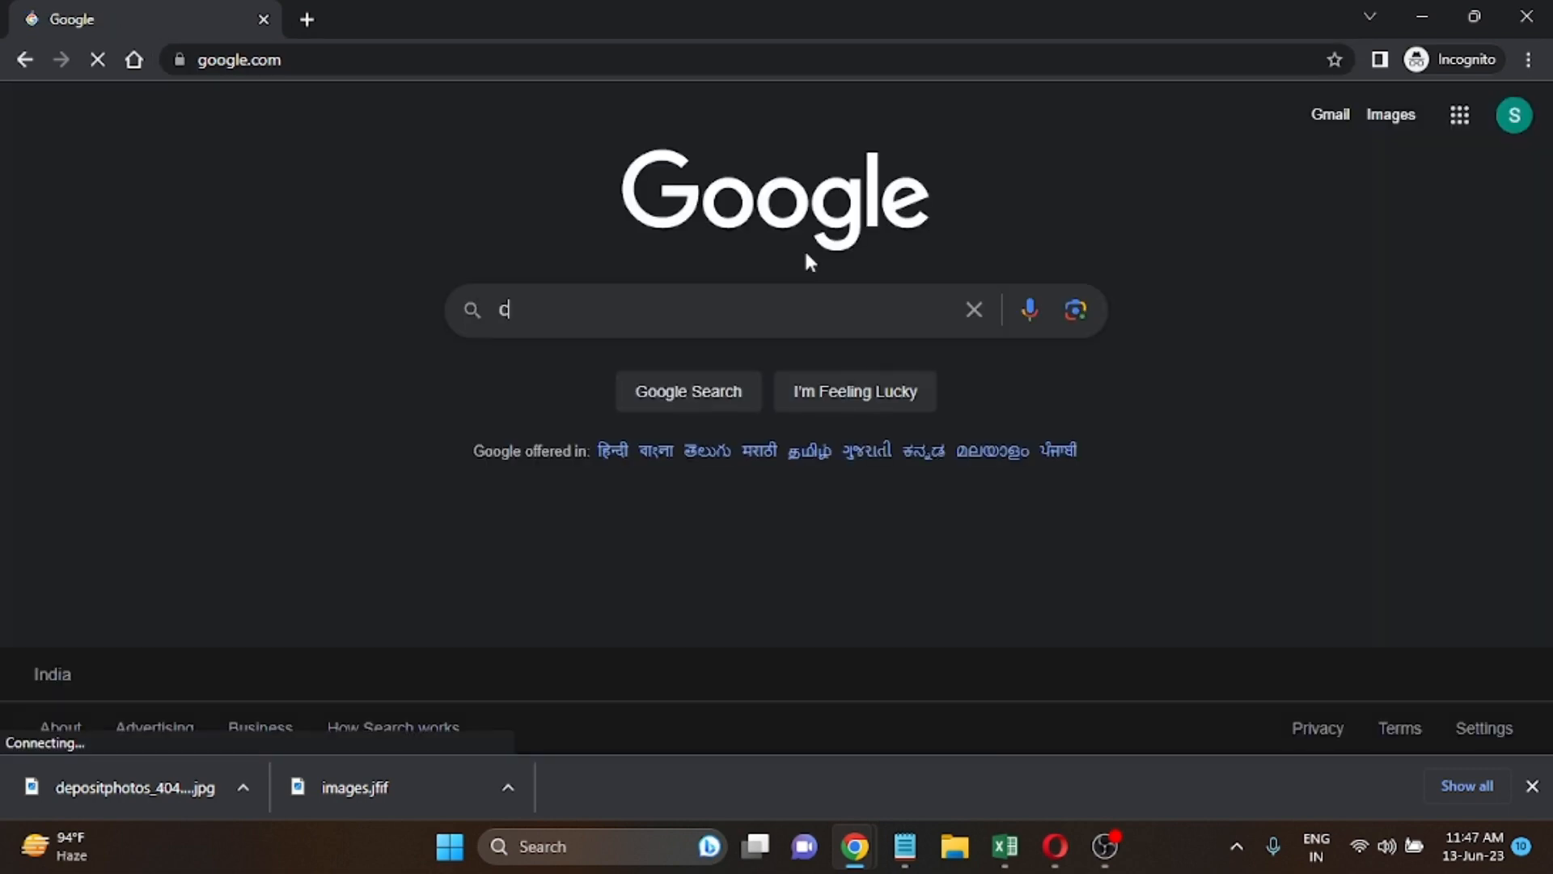
text(an)
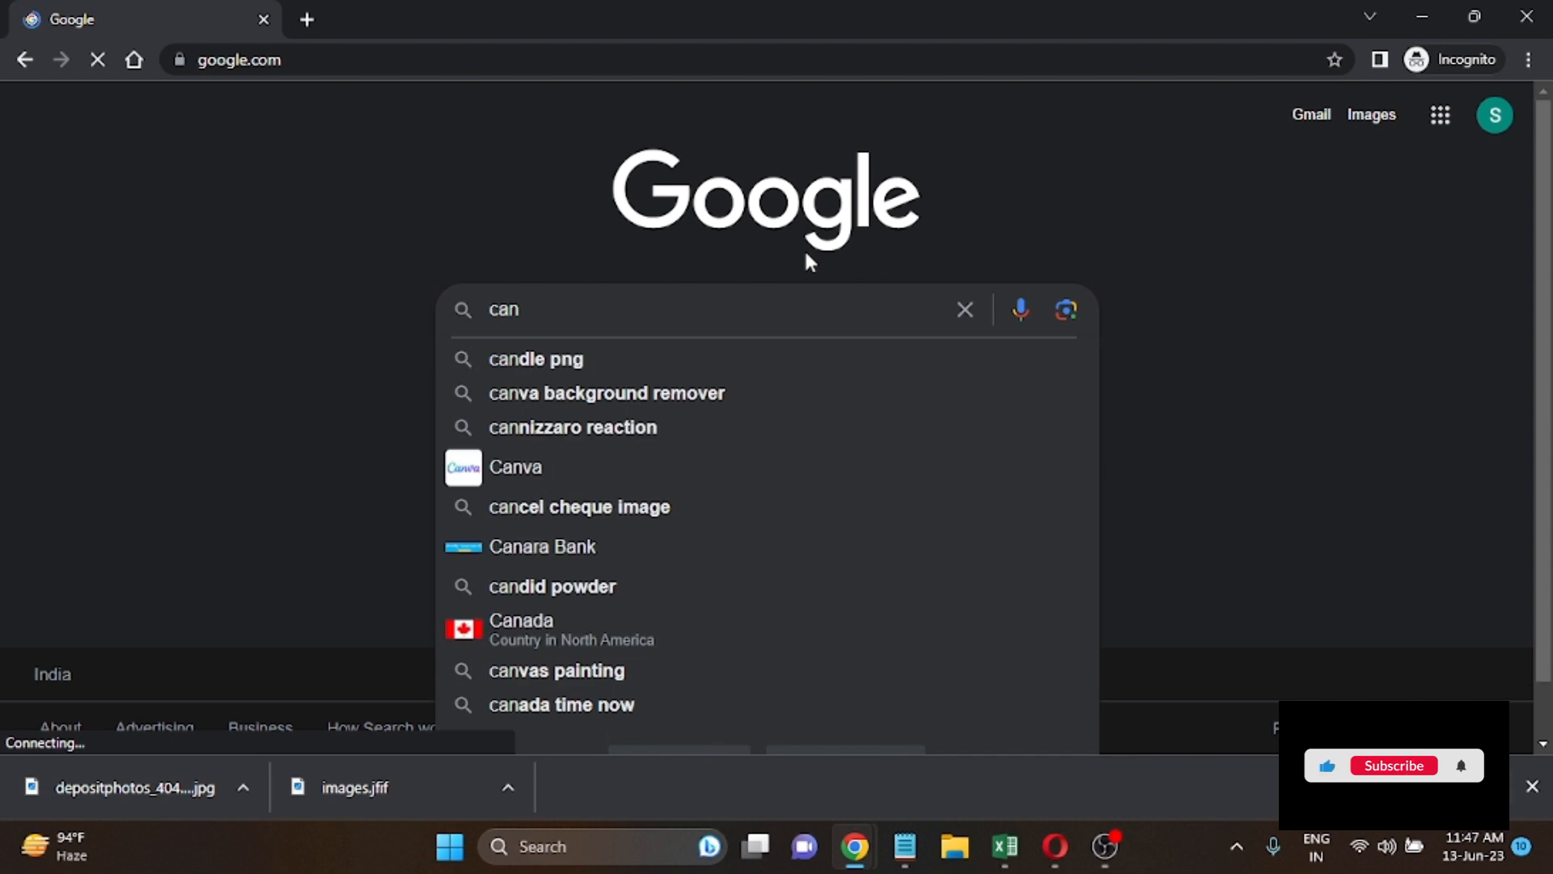
text(va)
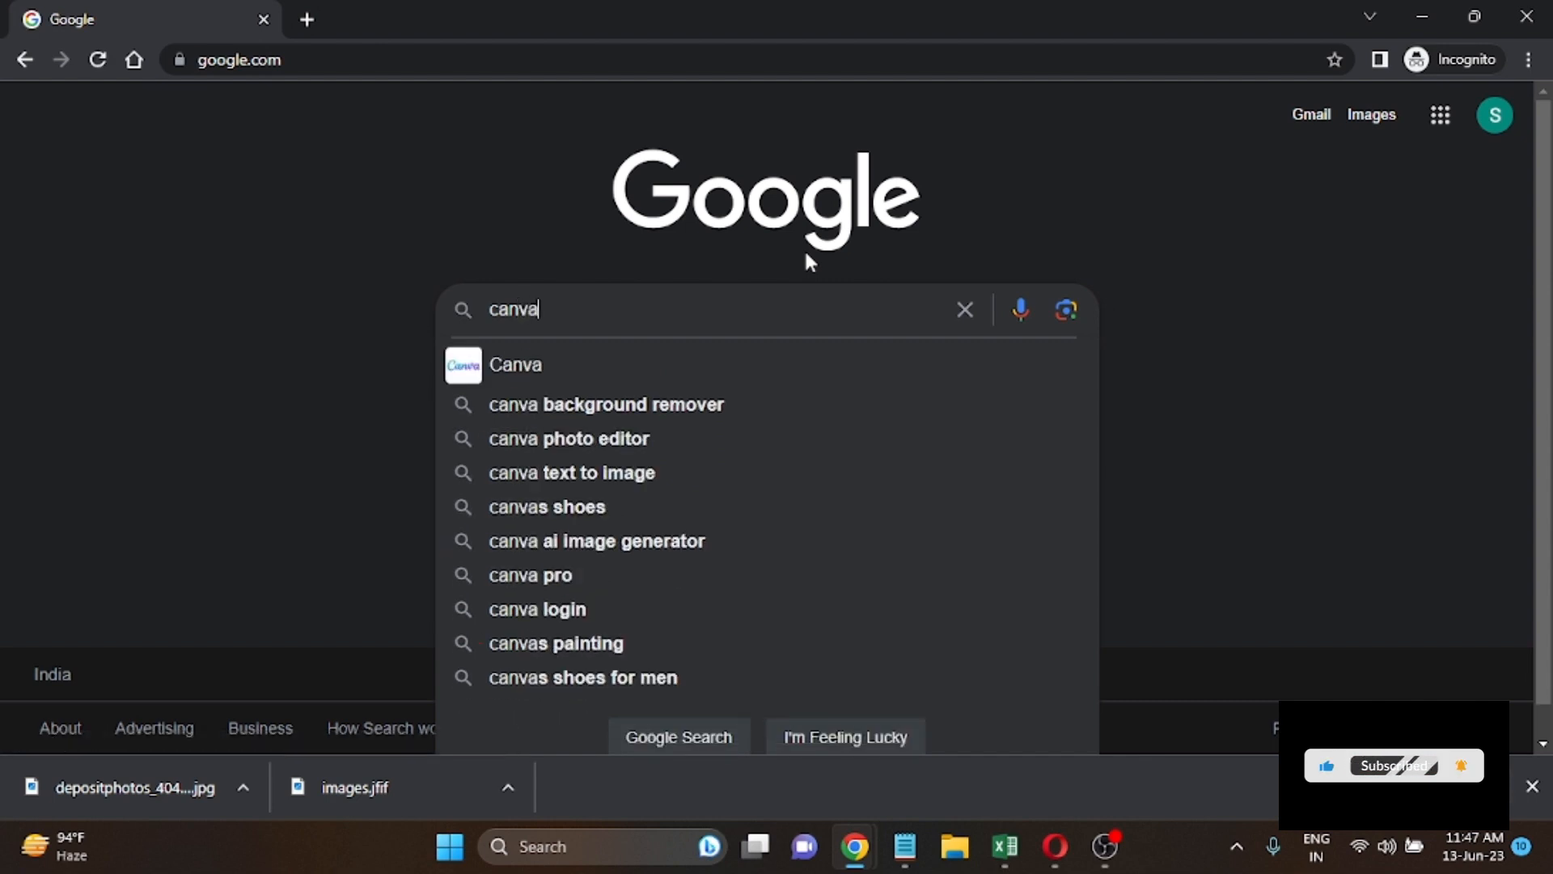
key(Return)
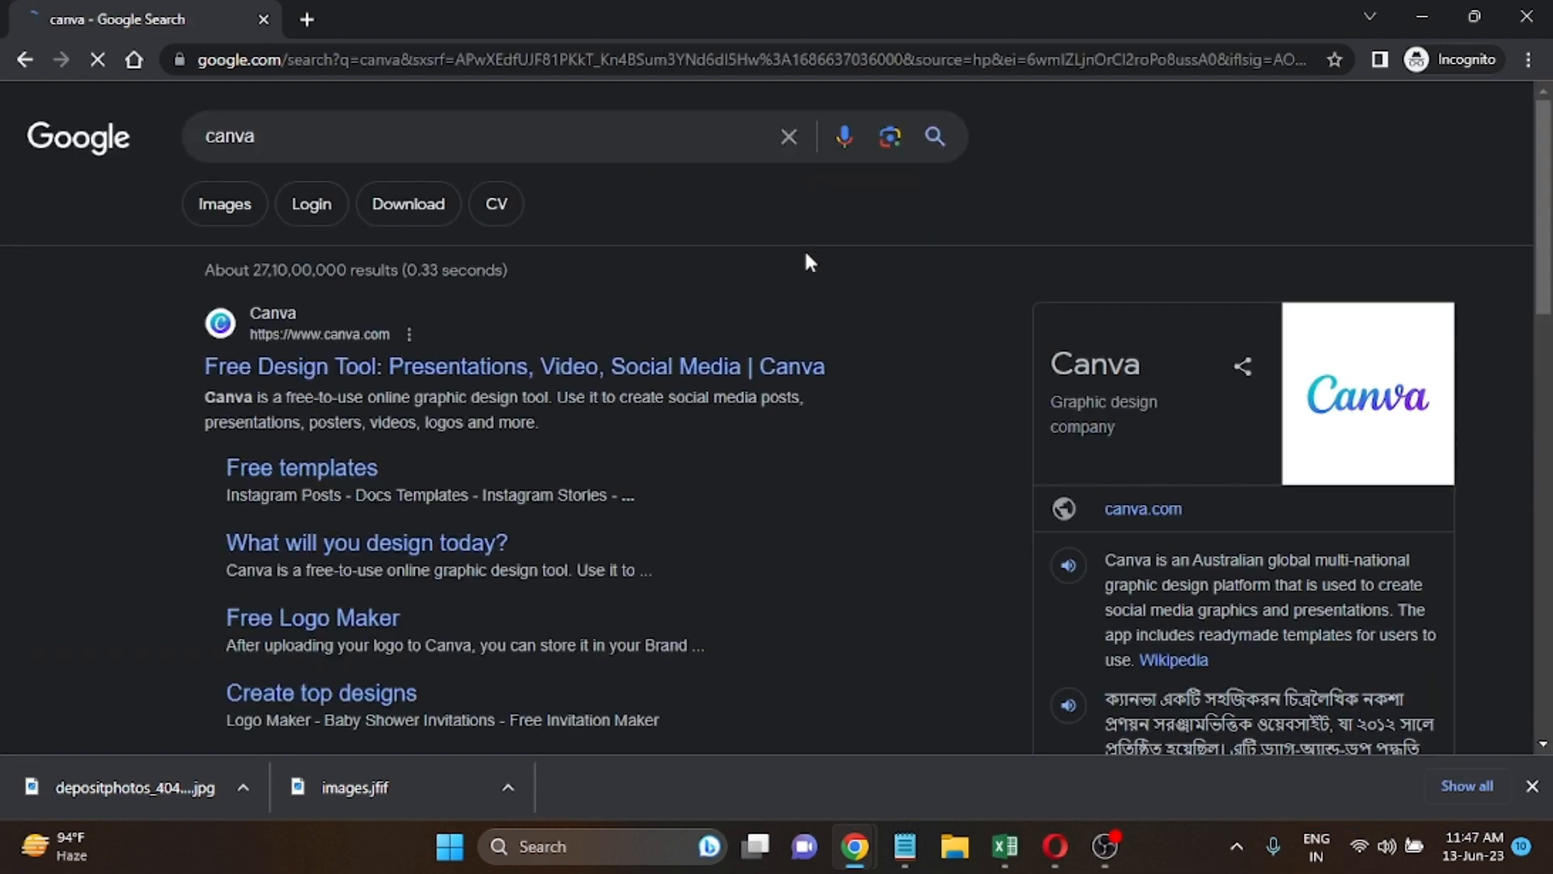
click(577, 374)
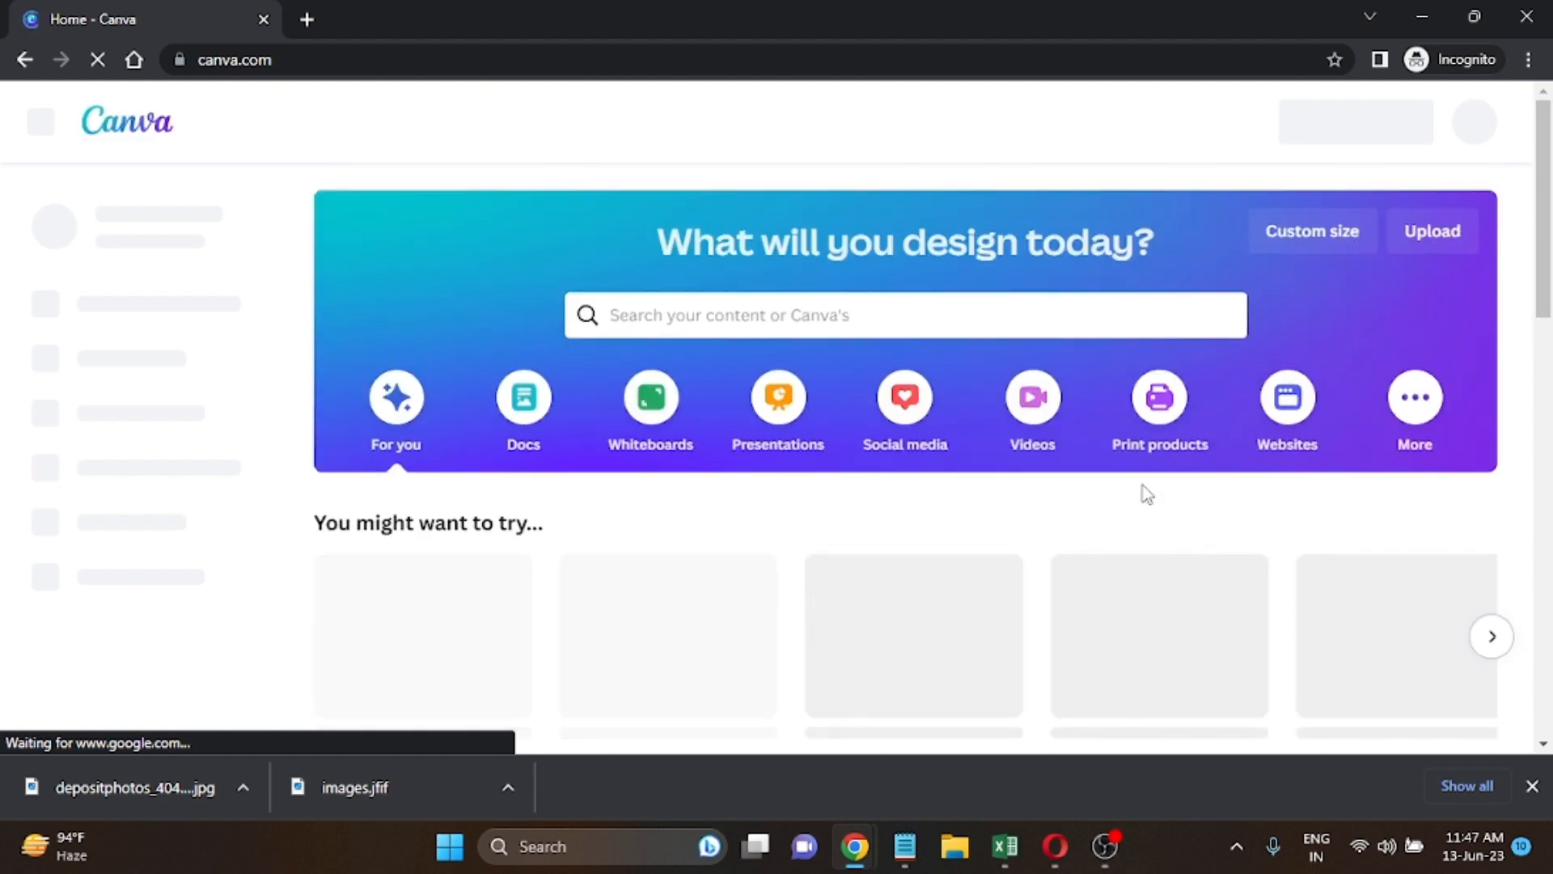
Search Canva's templates for "youtube thumbnail" using the matching suggestion.
click(843, 315)
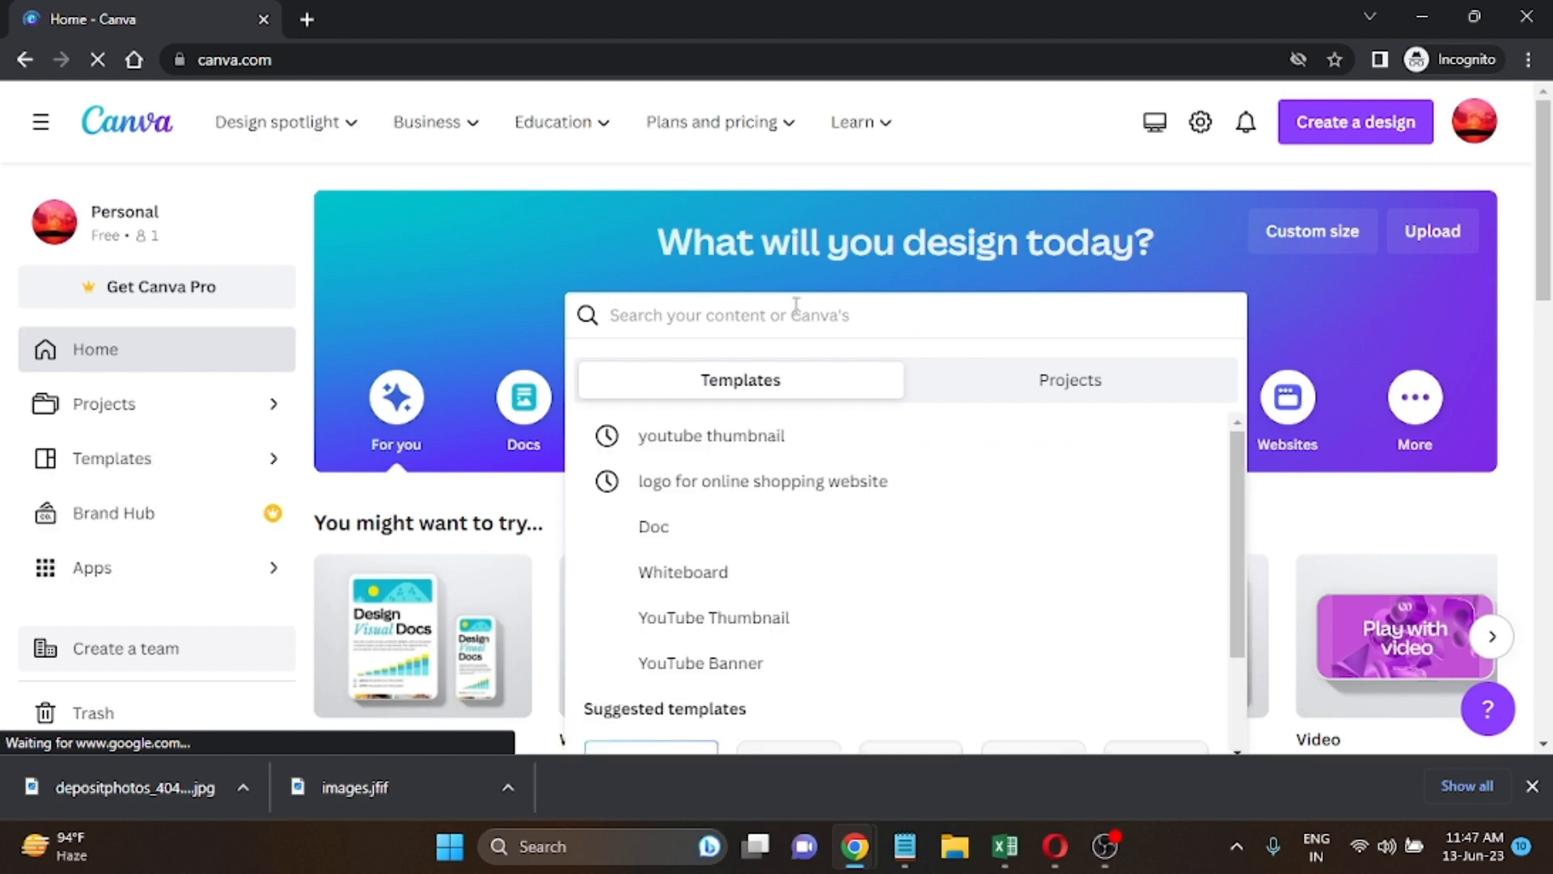
text(y)
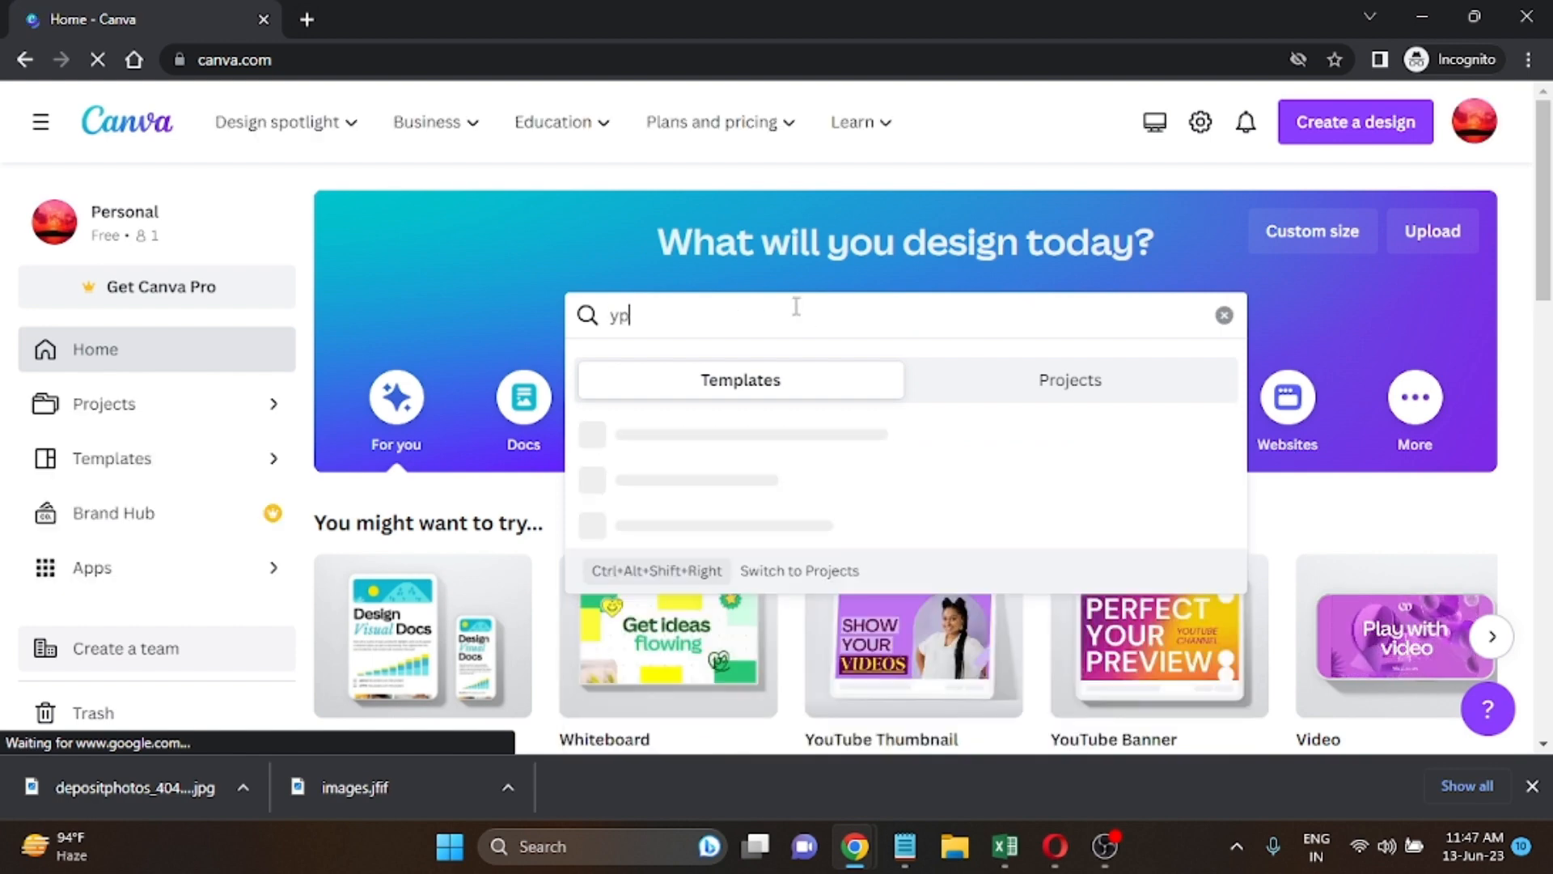
text(o)
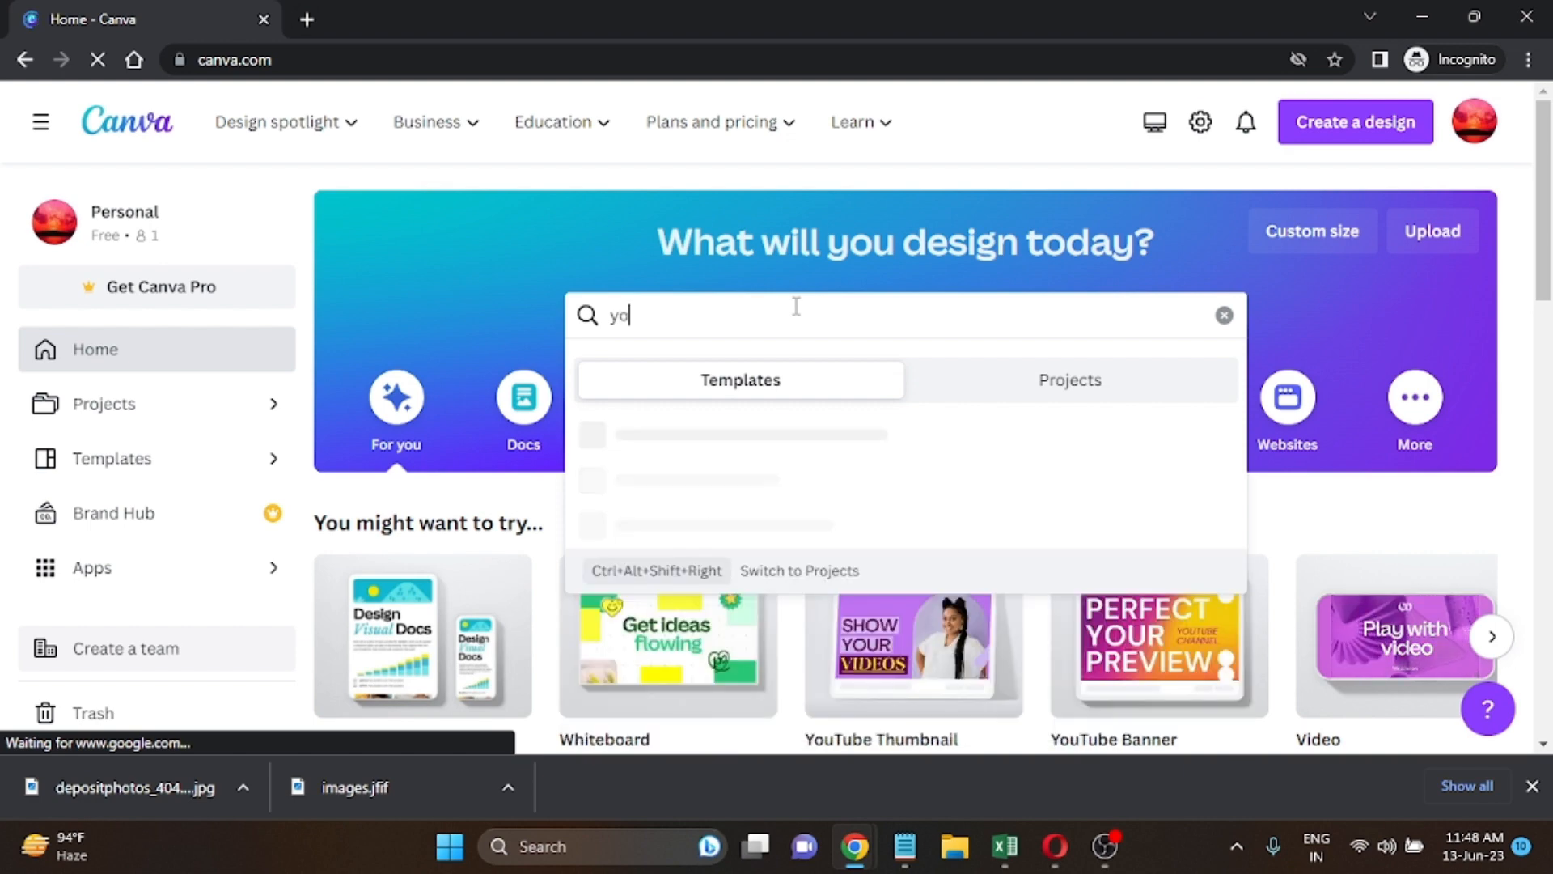
text(utu)
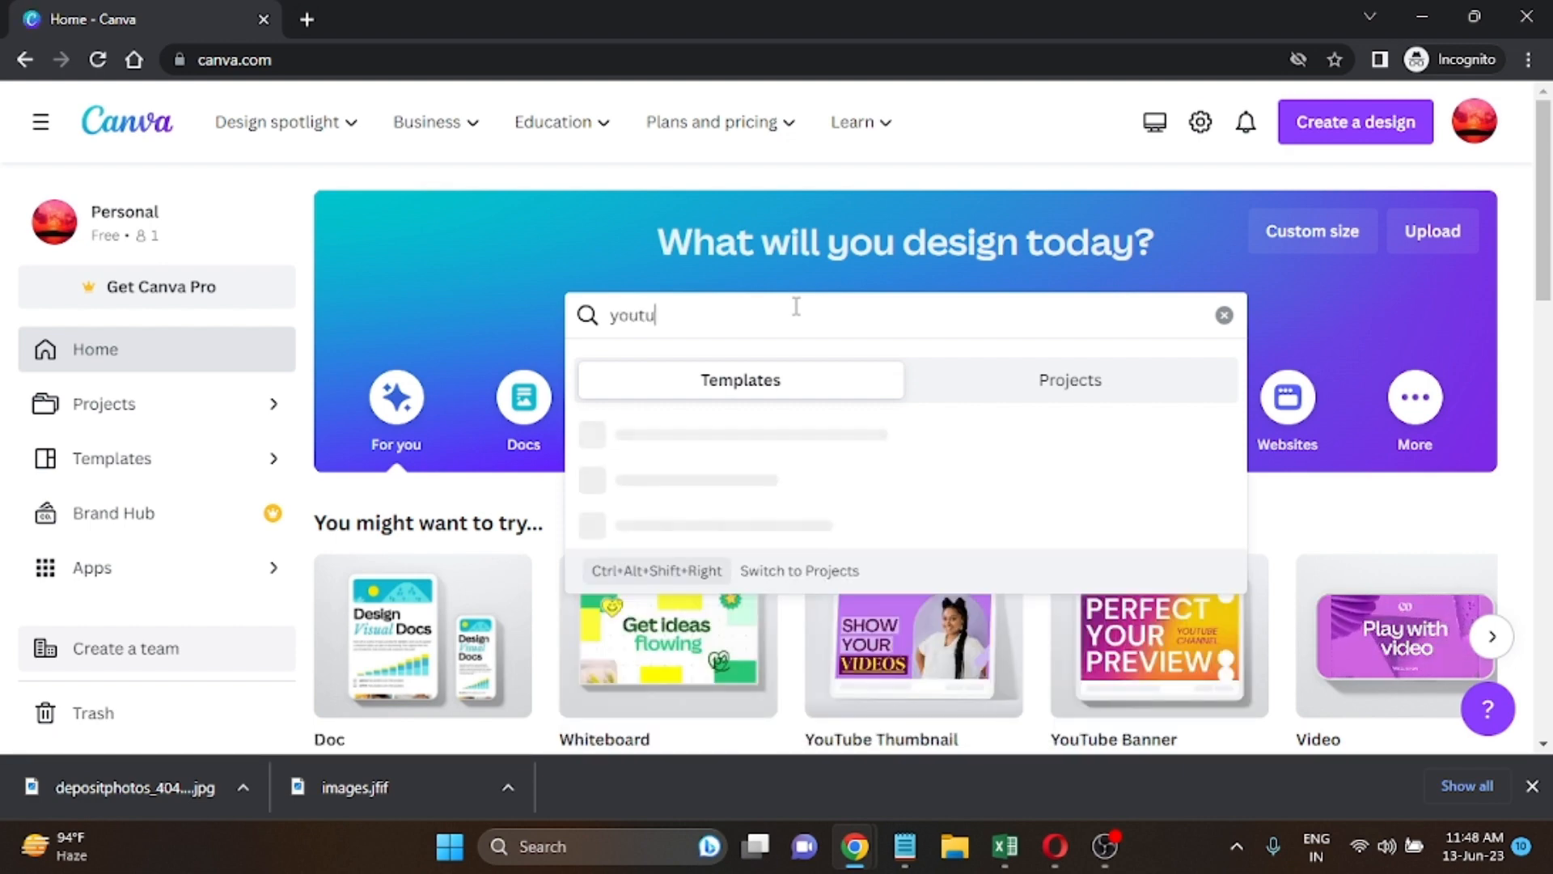
text(be t)
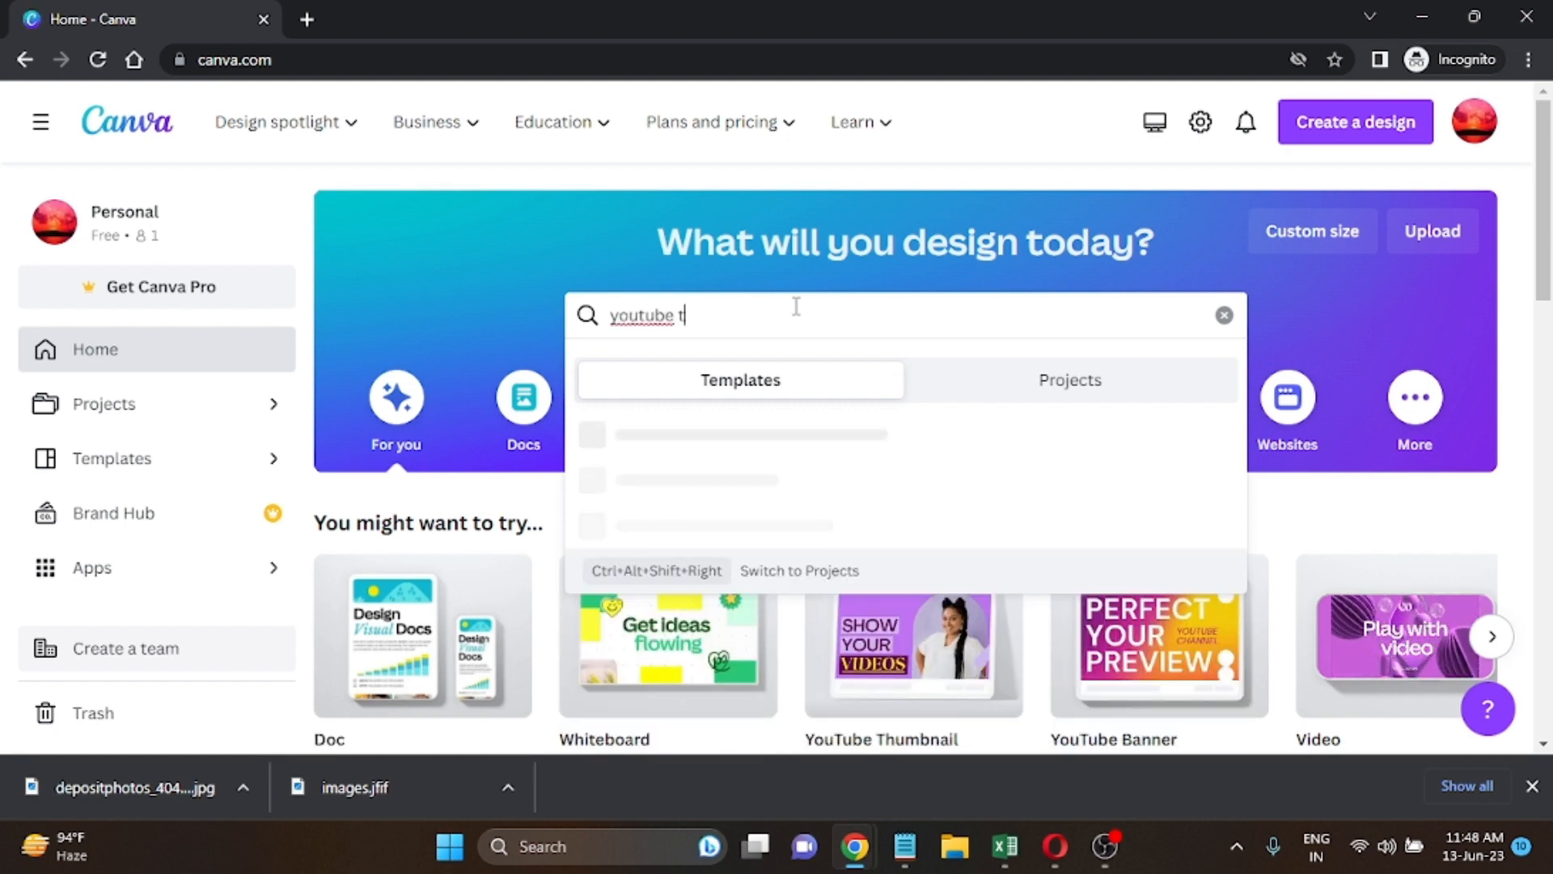
text(hum)
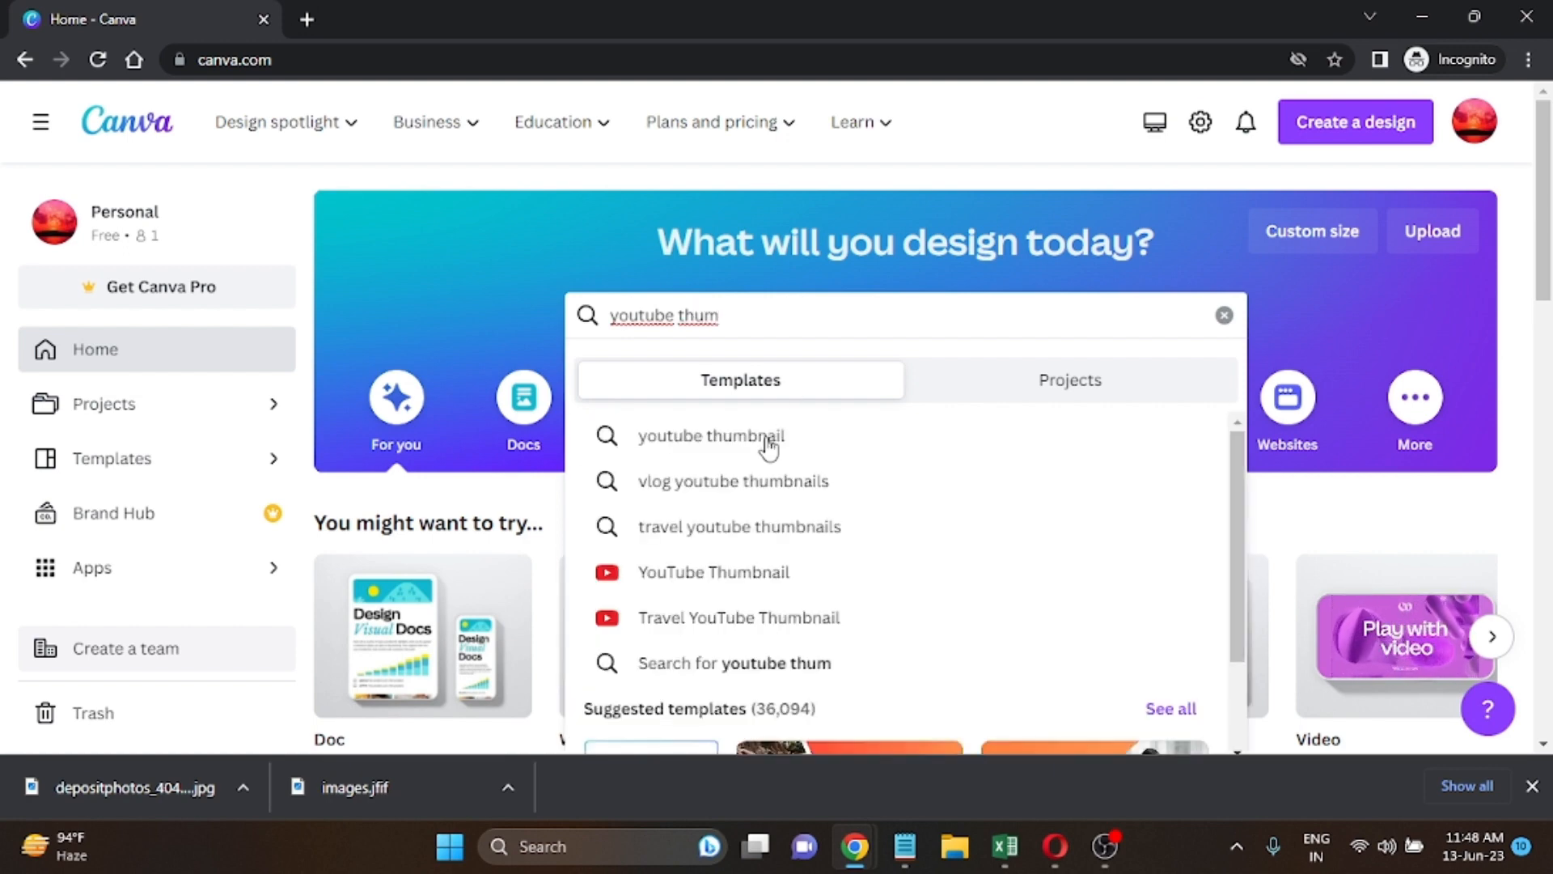
click(764, 443)
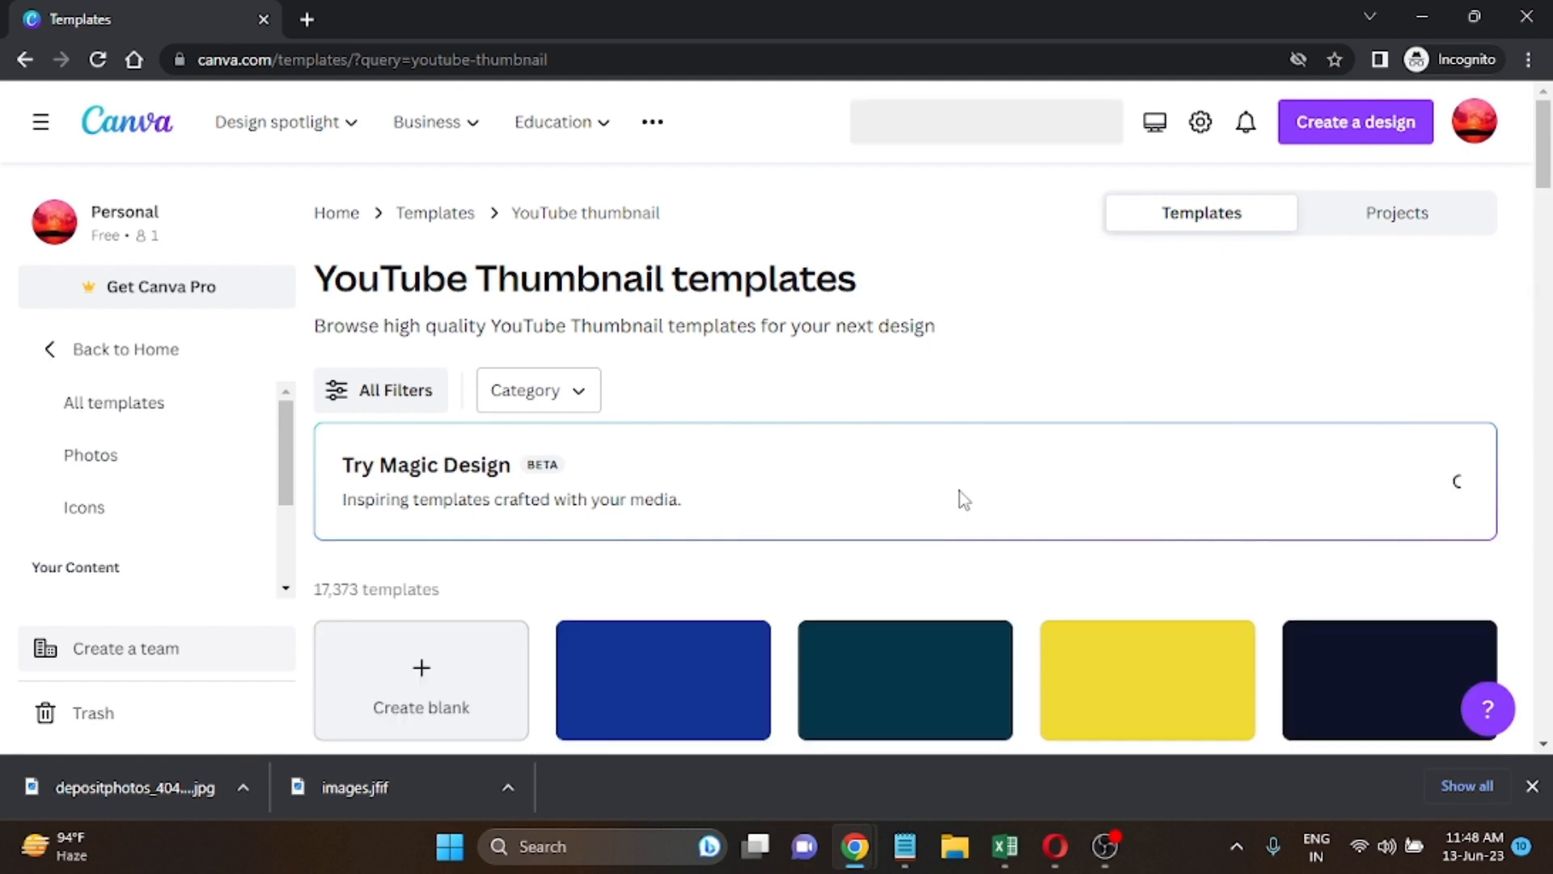
Create a blank YouTube thumbnail design from the template results.
scroll(939, 488, down, 1)
scroll(938, 488, down, 4)
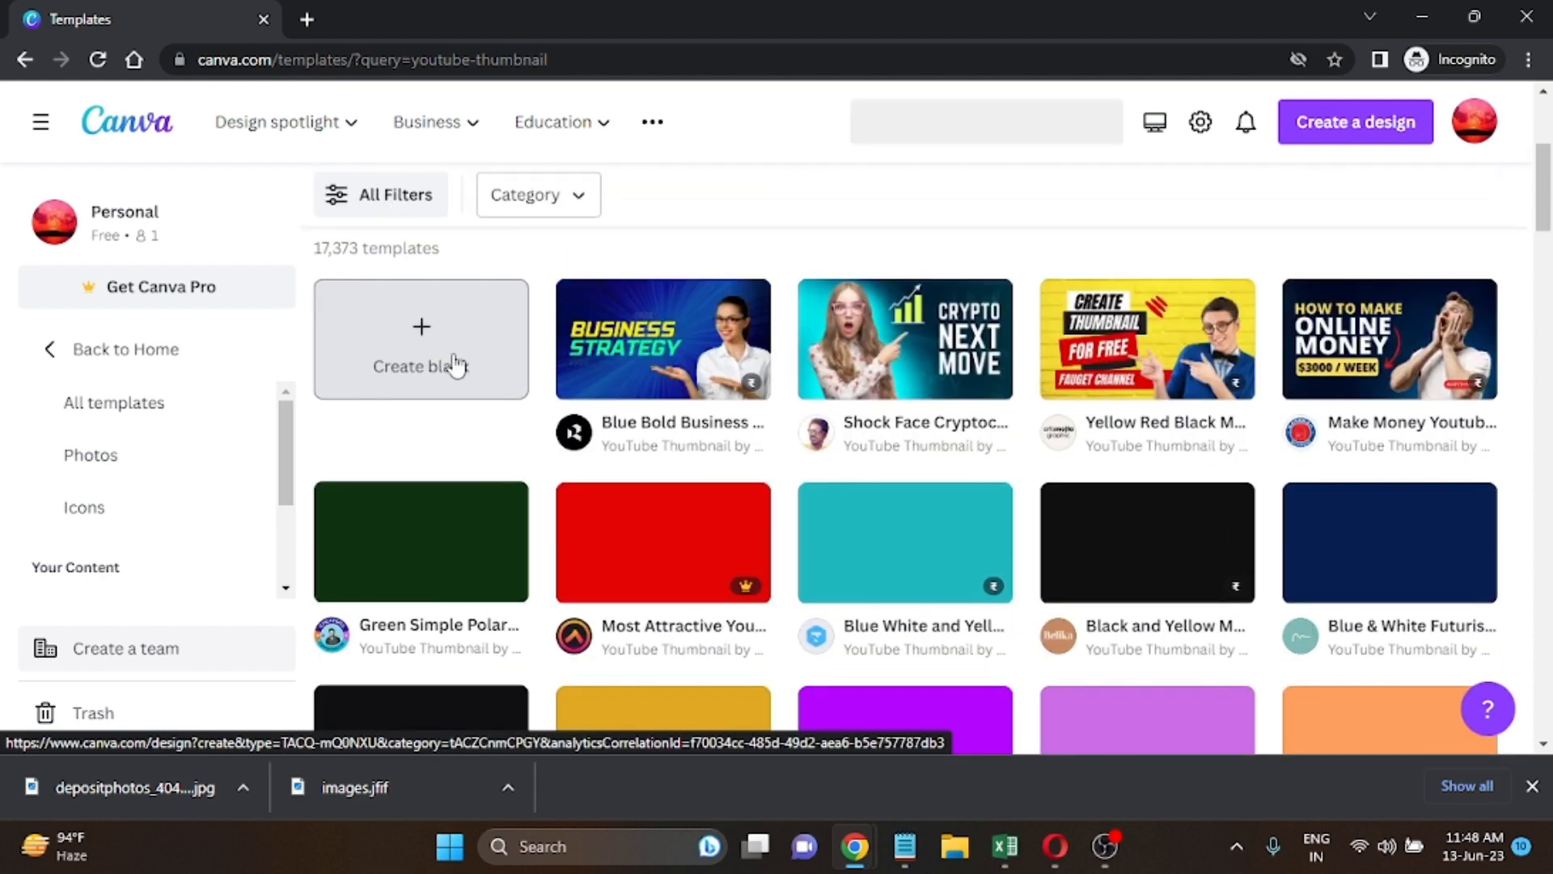
click(441, 356)
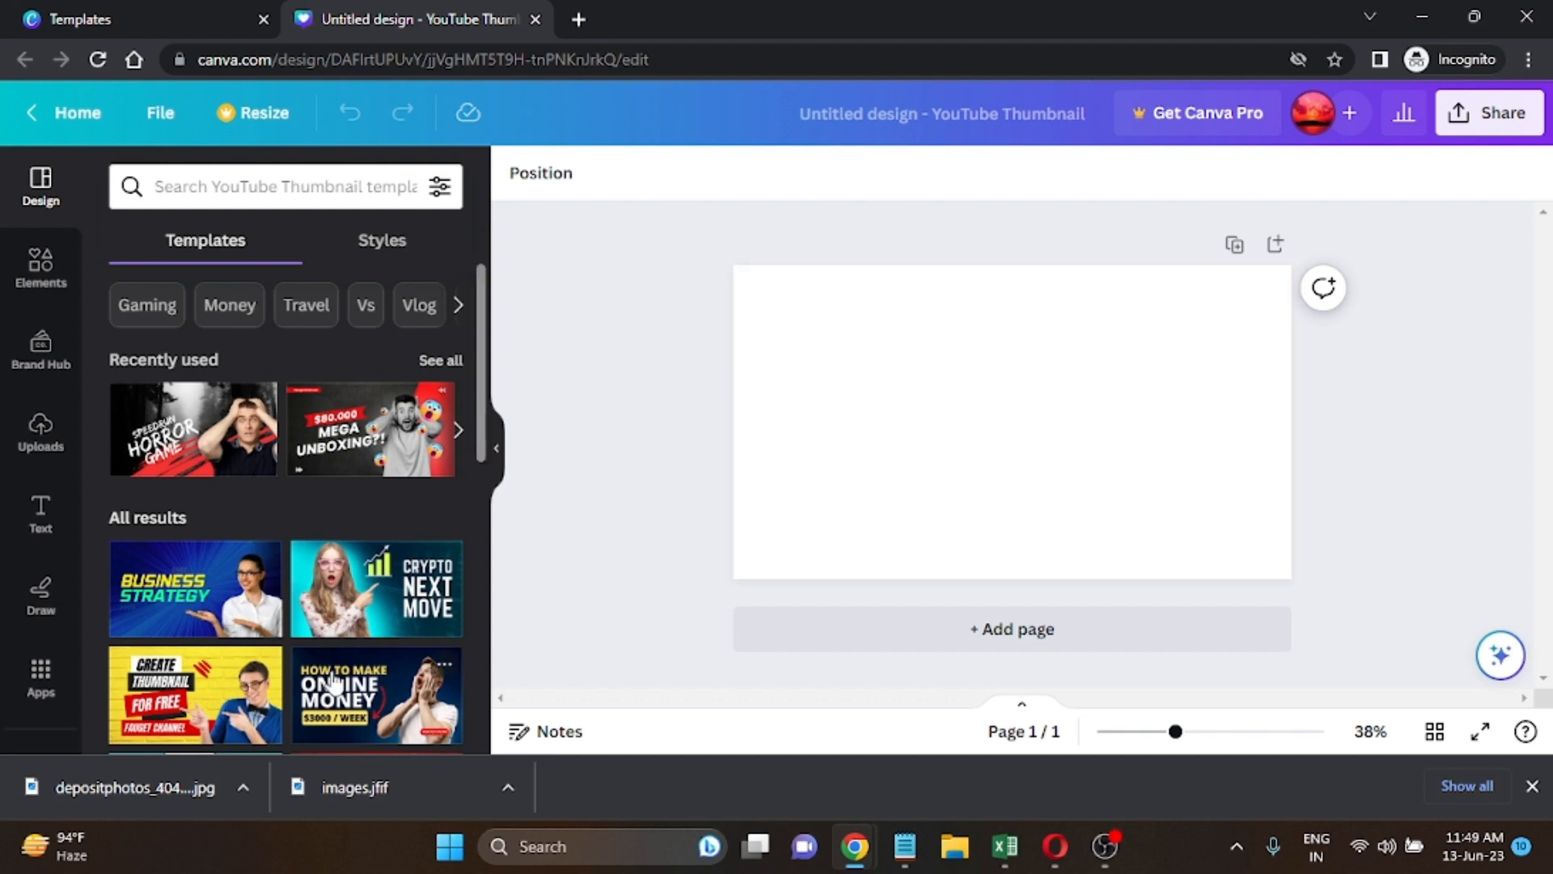
scroll(336, 683, down, 3)
scroll(331, 579, down, 2)
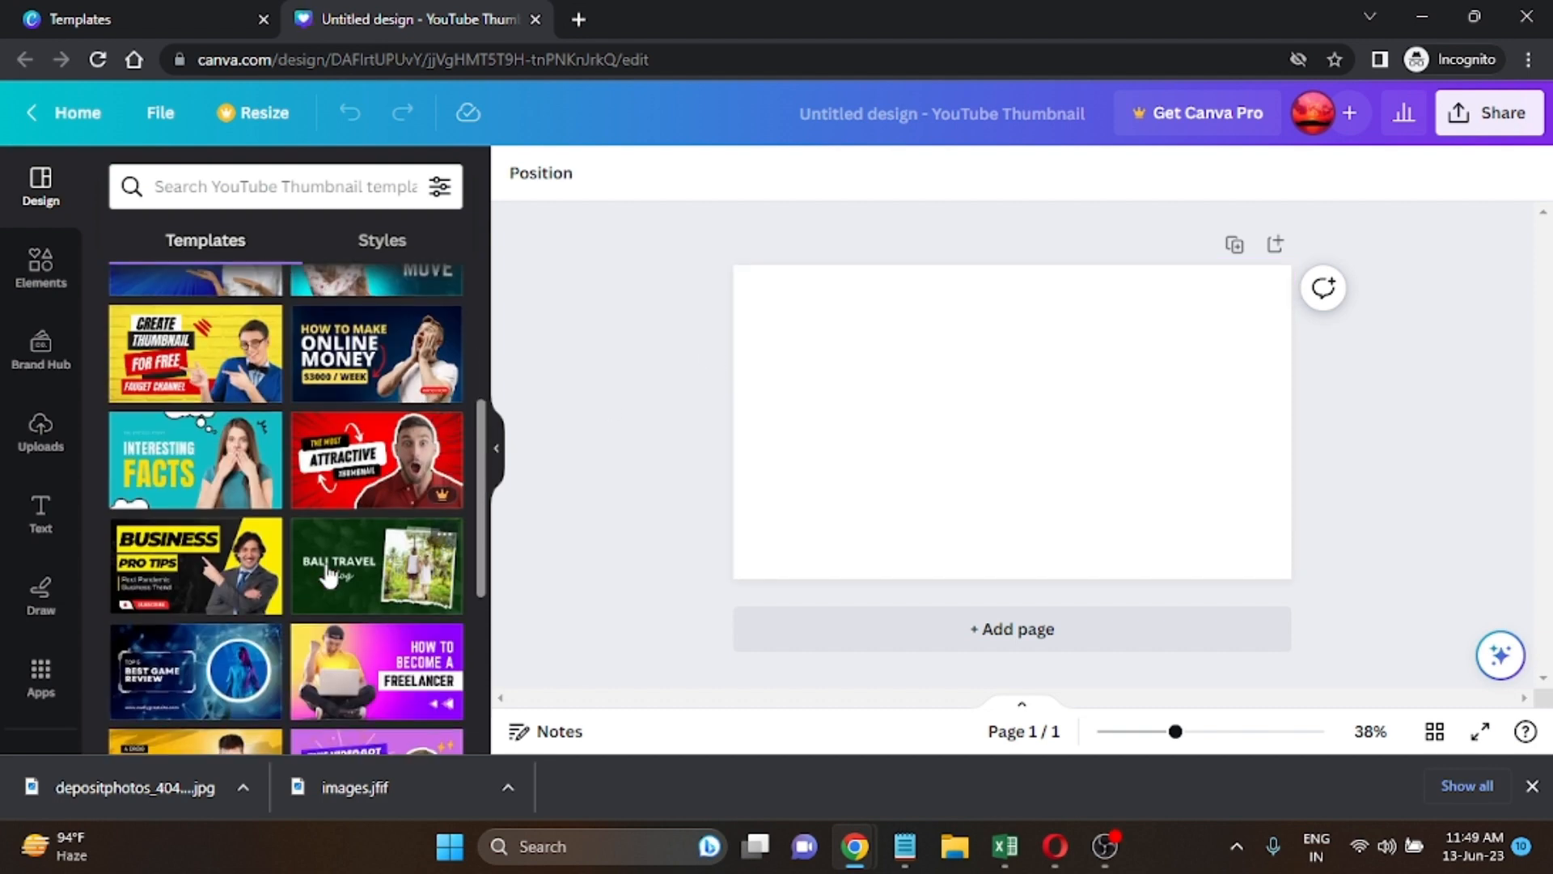
scroll(344, 599, up, 5)
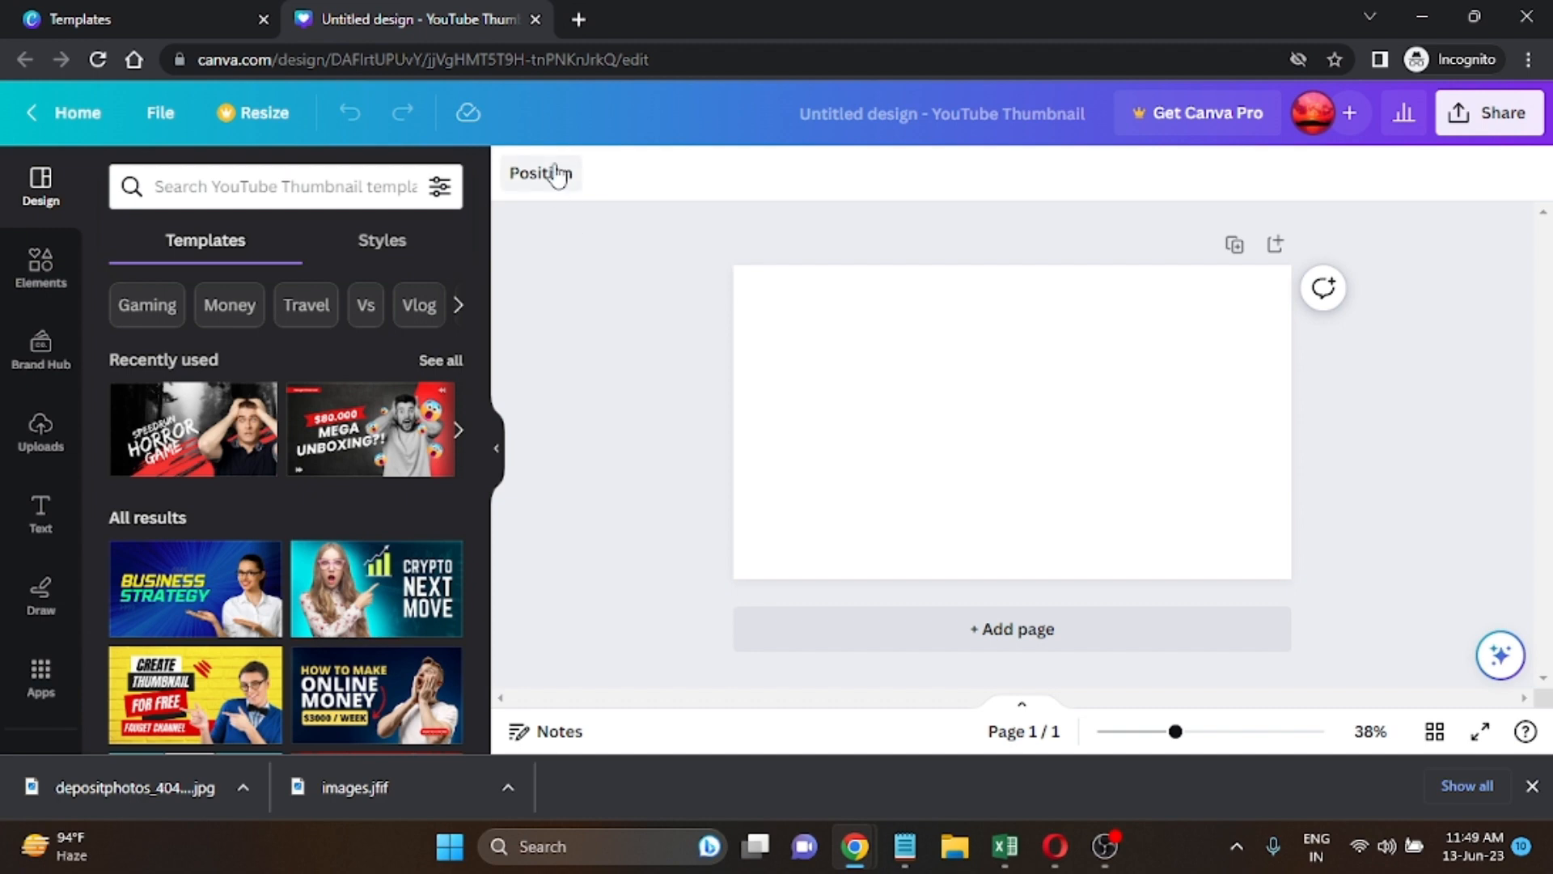
Set the blank page's background color to the default yellow-to-orange gradient.
click(813, 295)
click(521, 176)
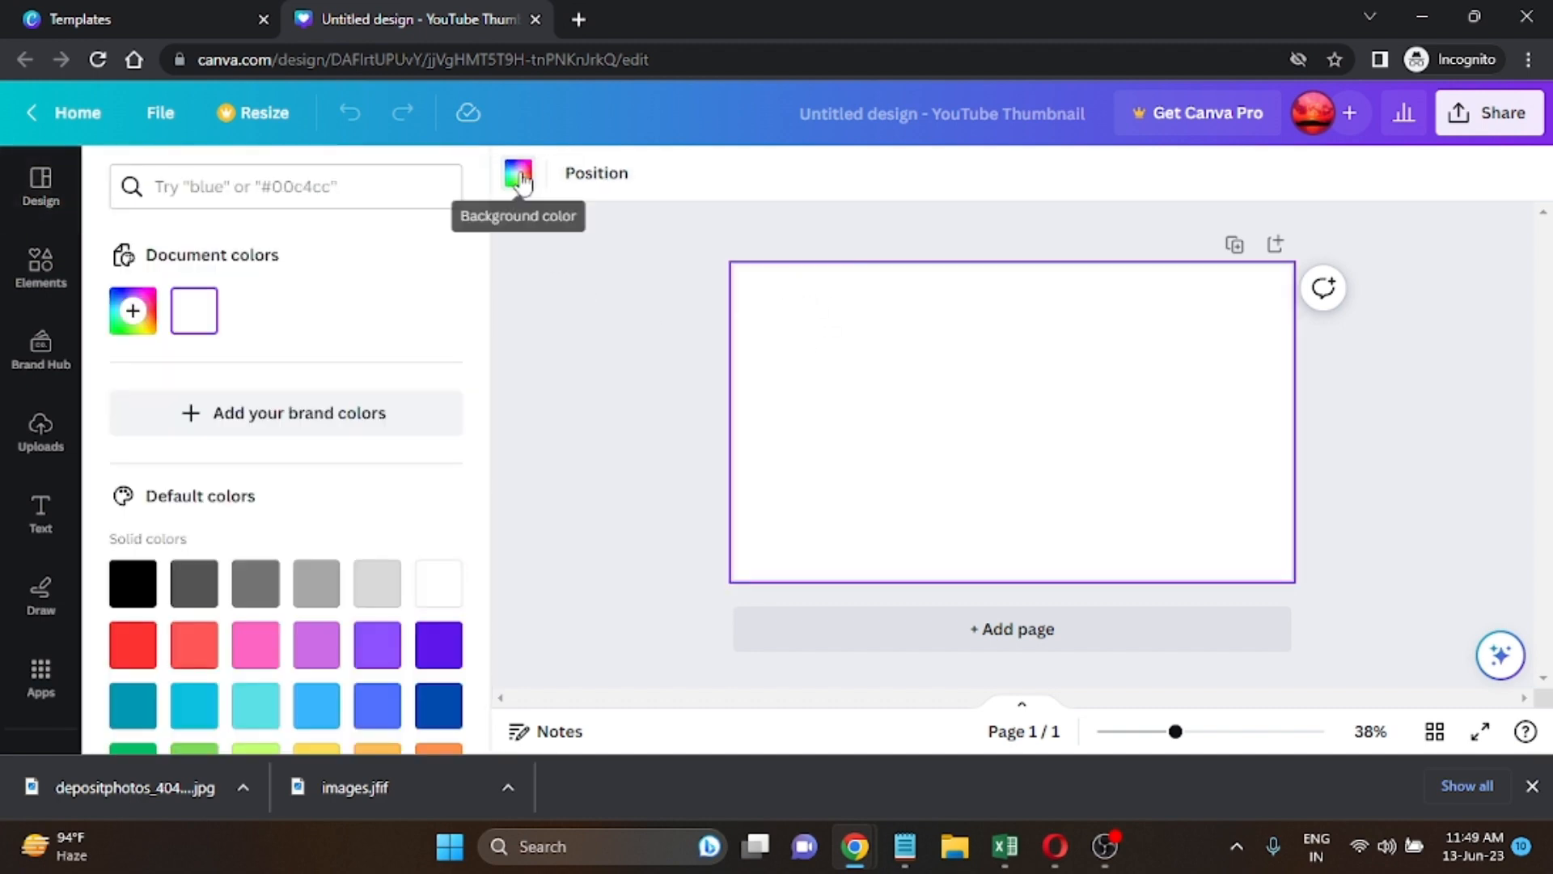
scroll(320, 672, down, 3)
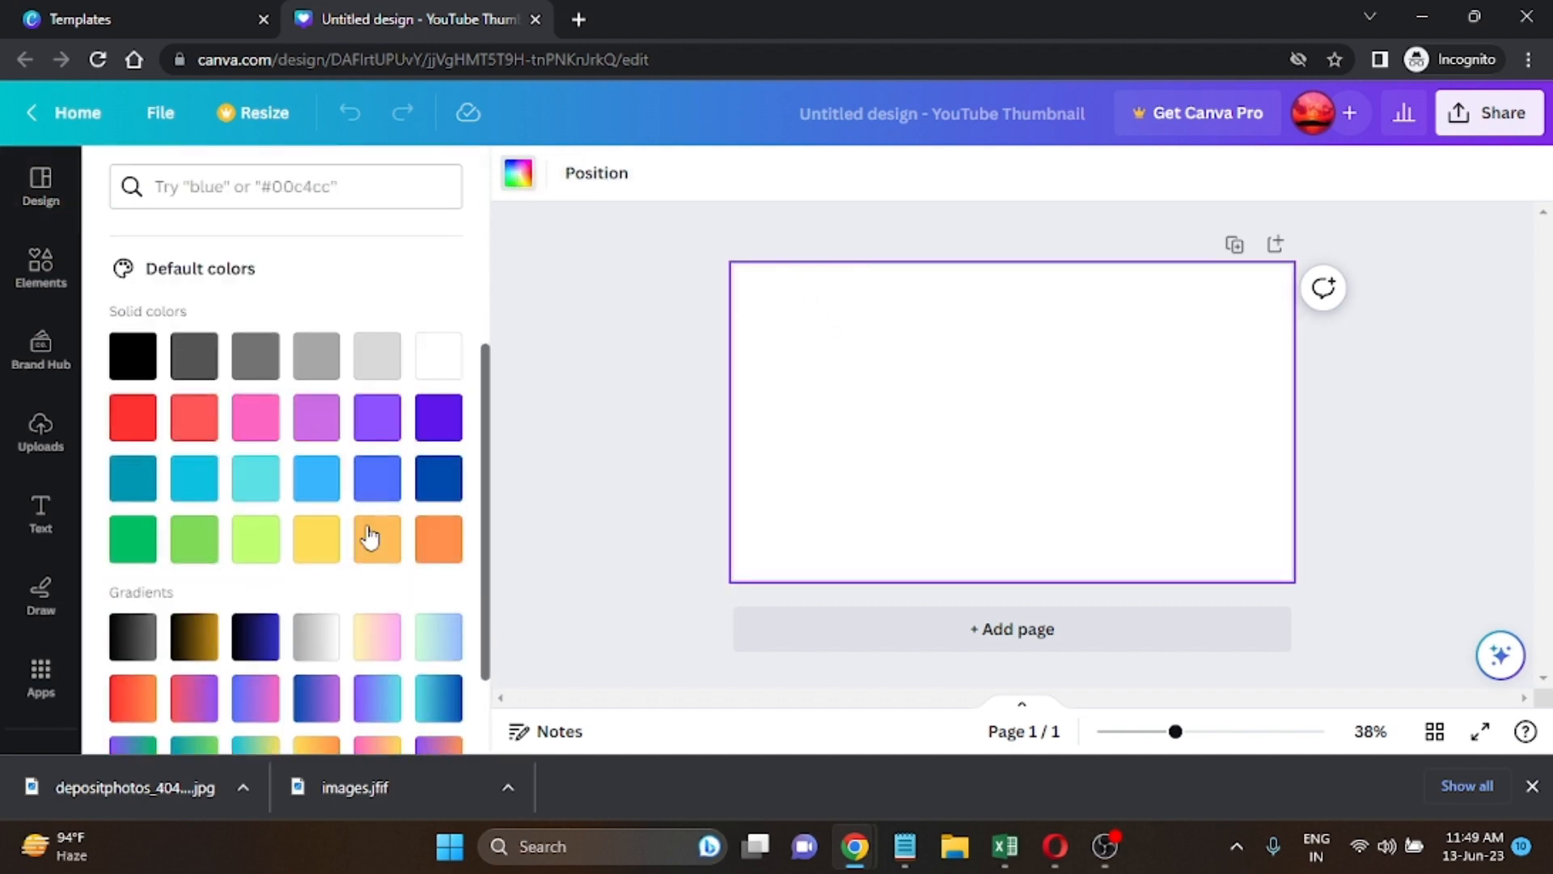
click(331, 547)
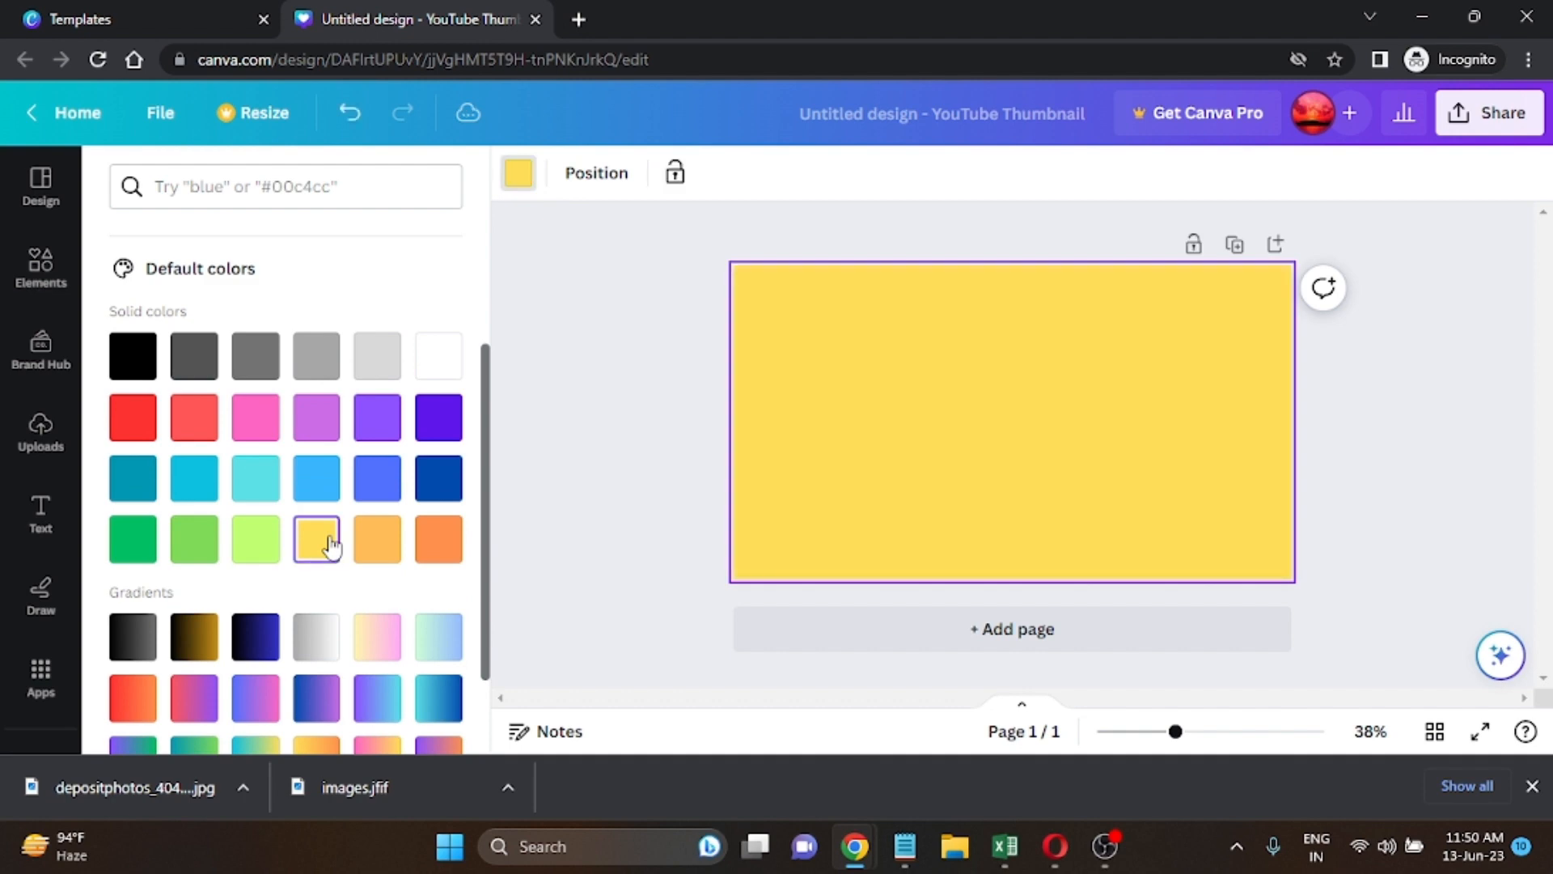
scroll(329, 544, down, 2)
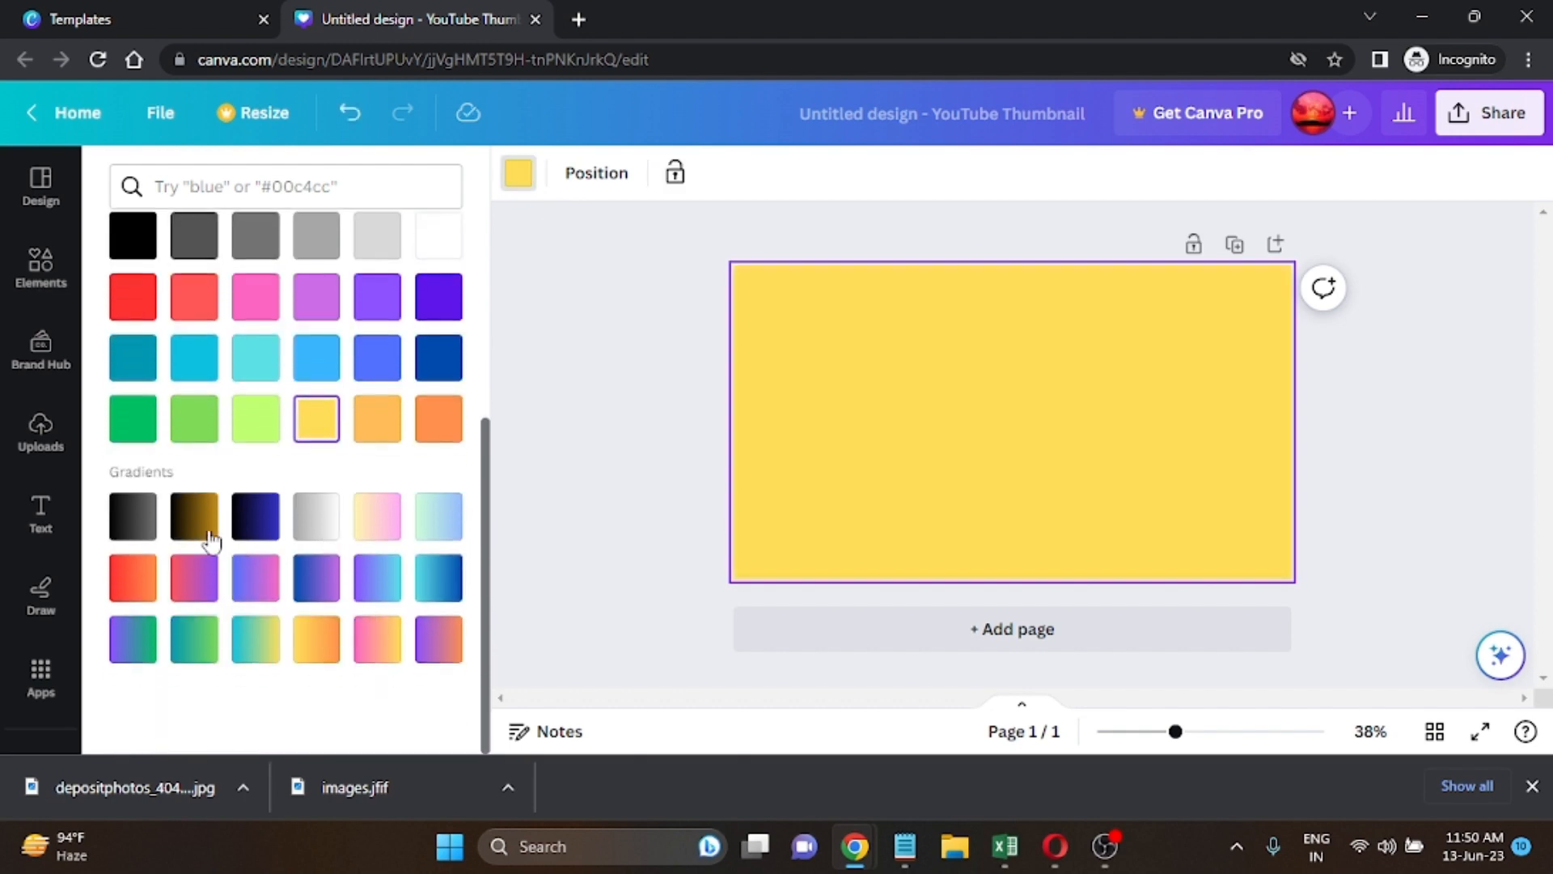
click(316, 581)
click(315, 640)
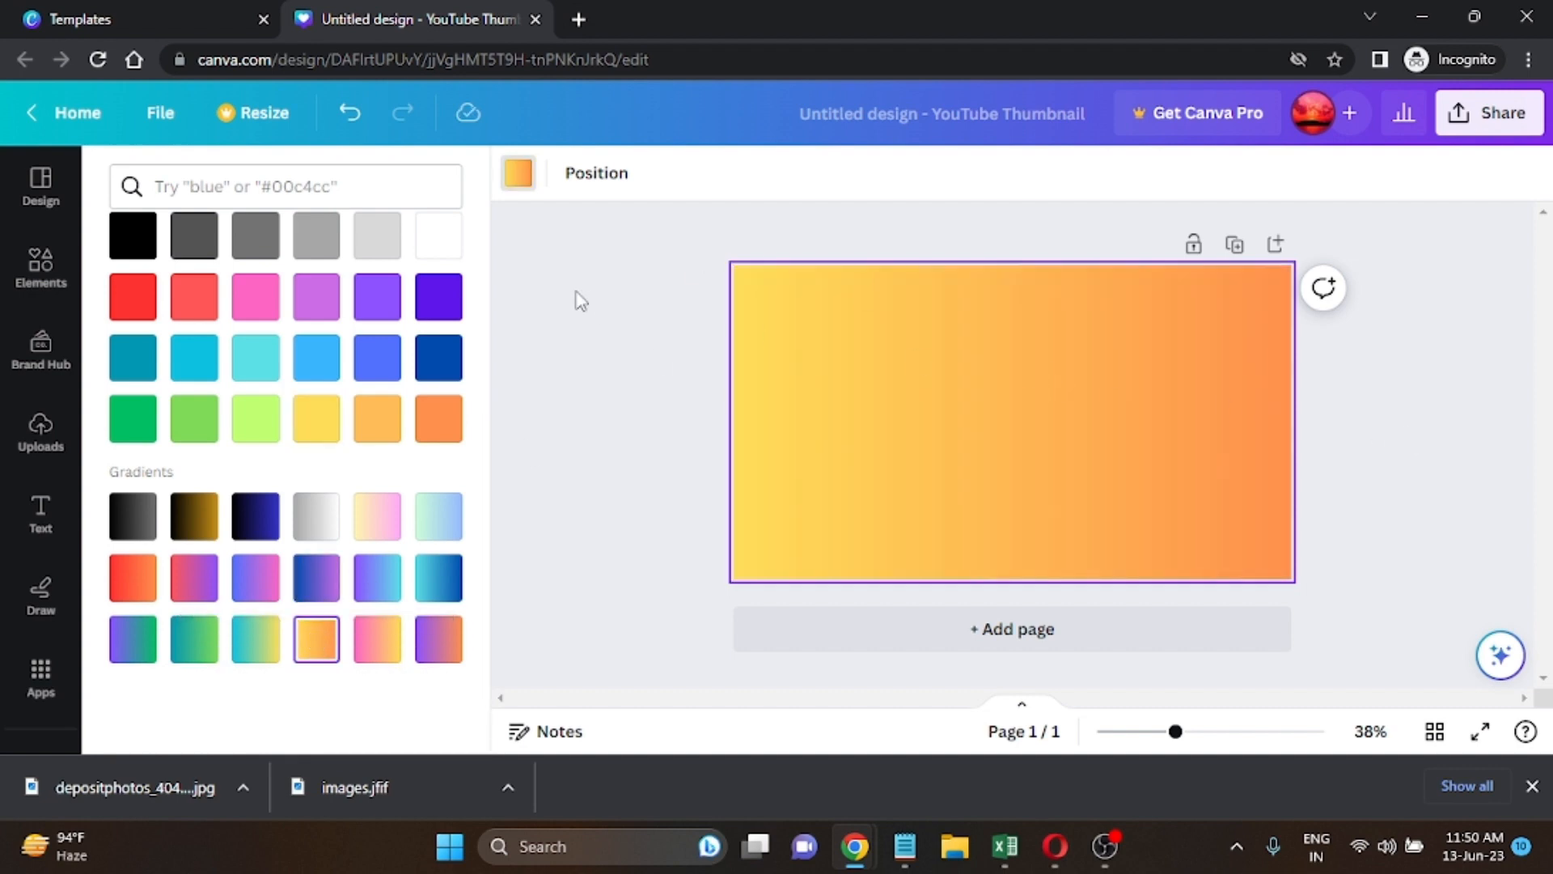
Add the yellow pointing-hand sticker from the elements, shrink it and place it in the page's lower-right corner.
click(40, 277)
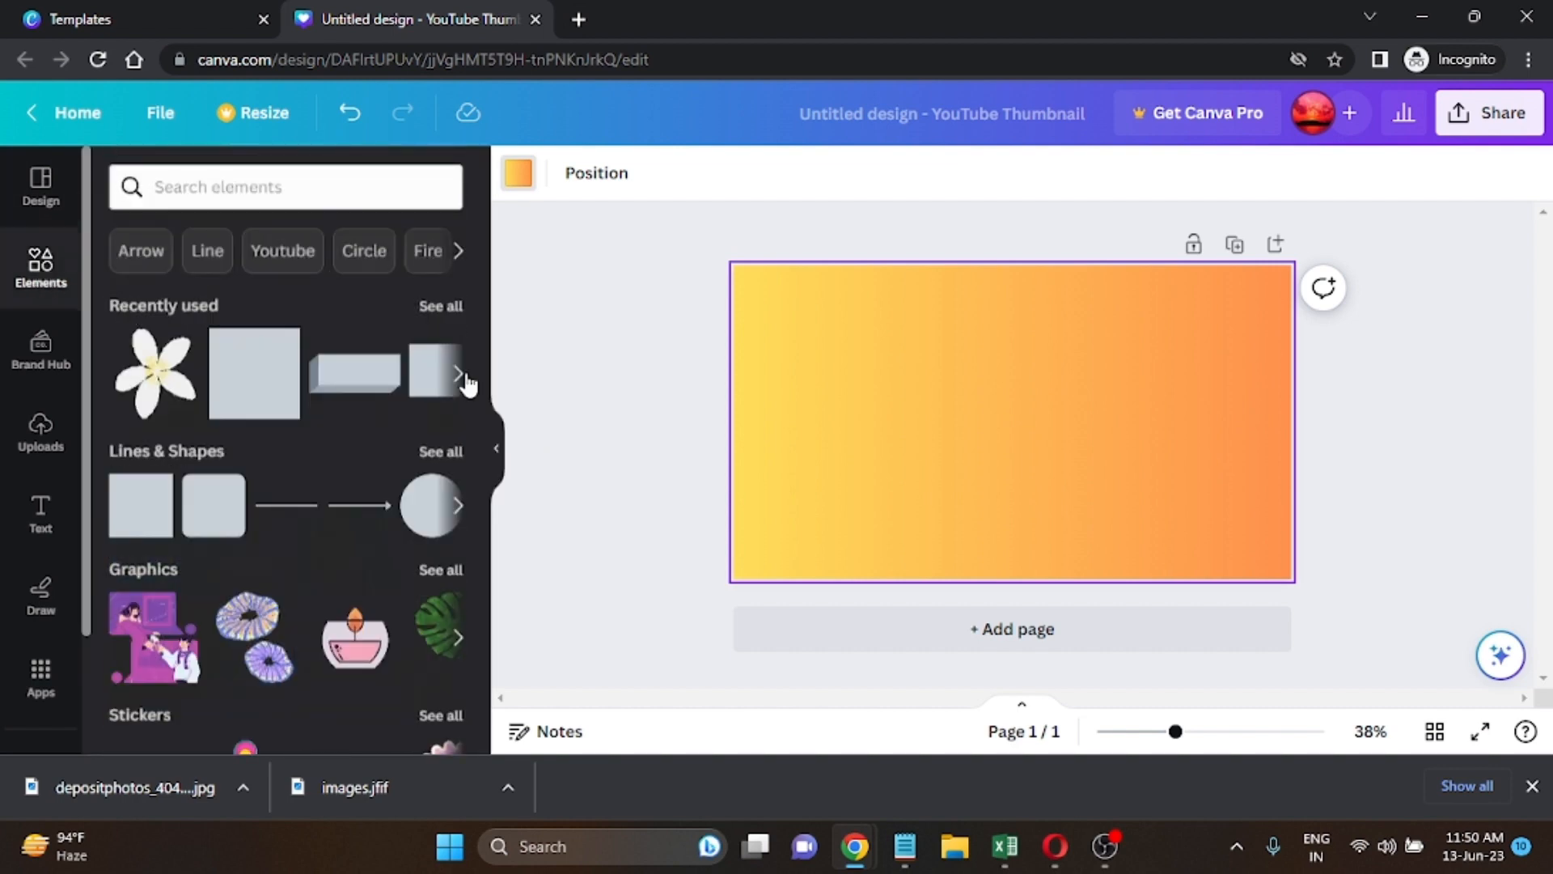
scroll(373, 392, down, 5)
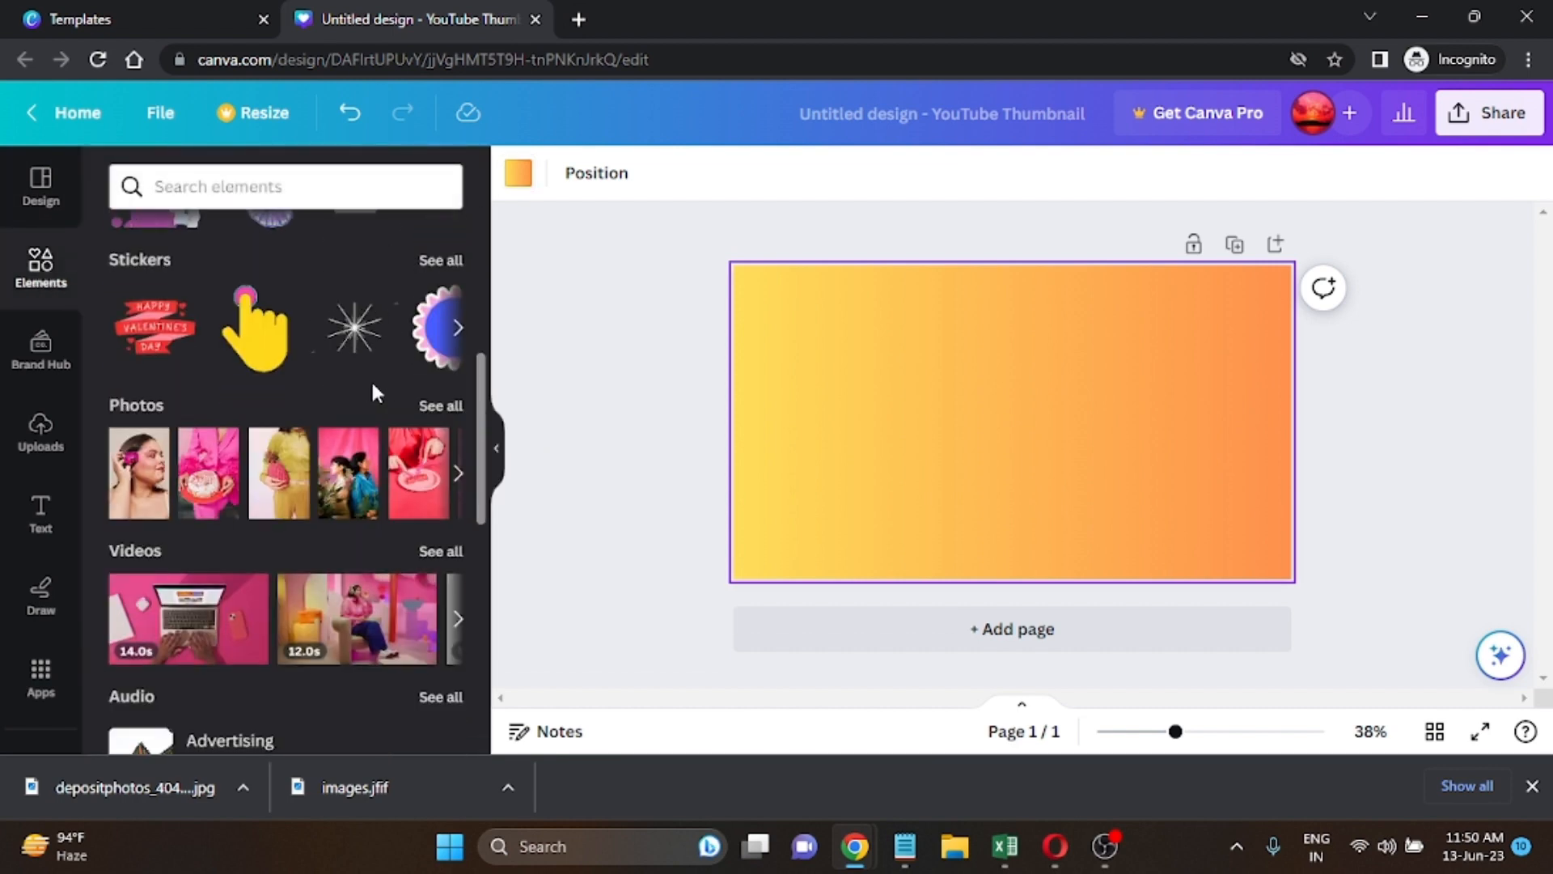
scroll(372, 393, up, 2)
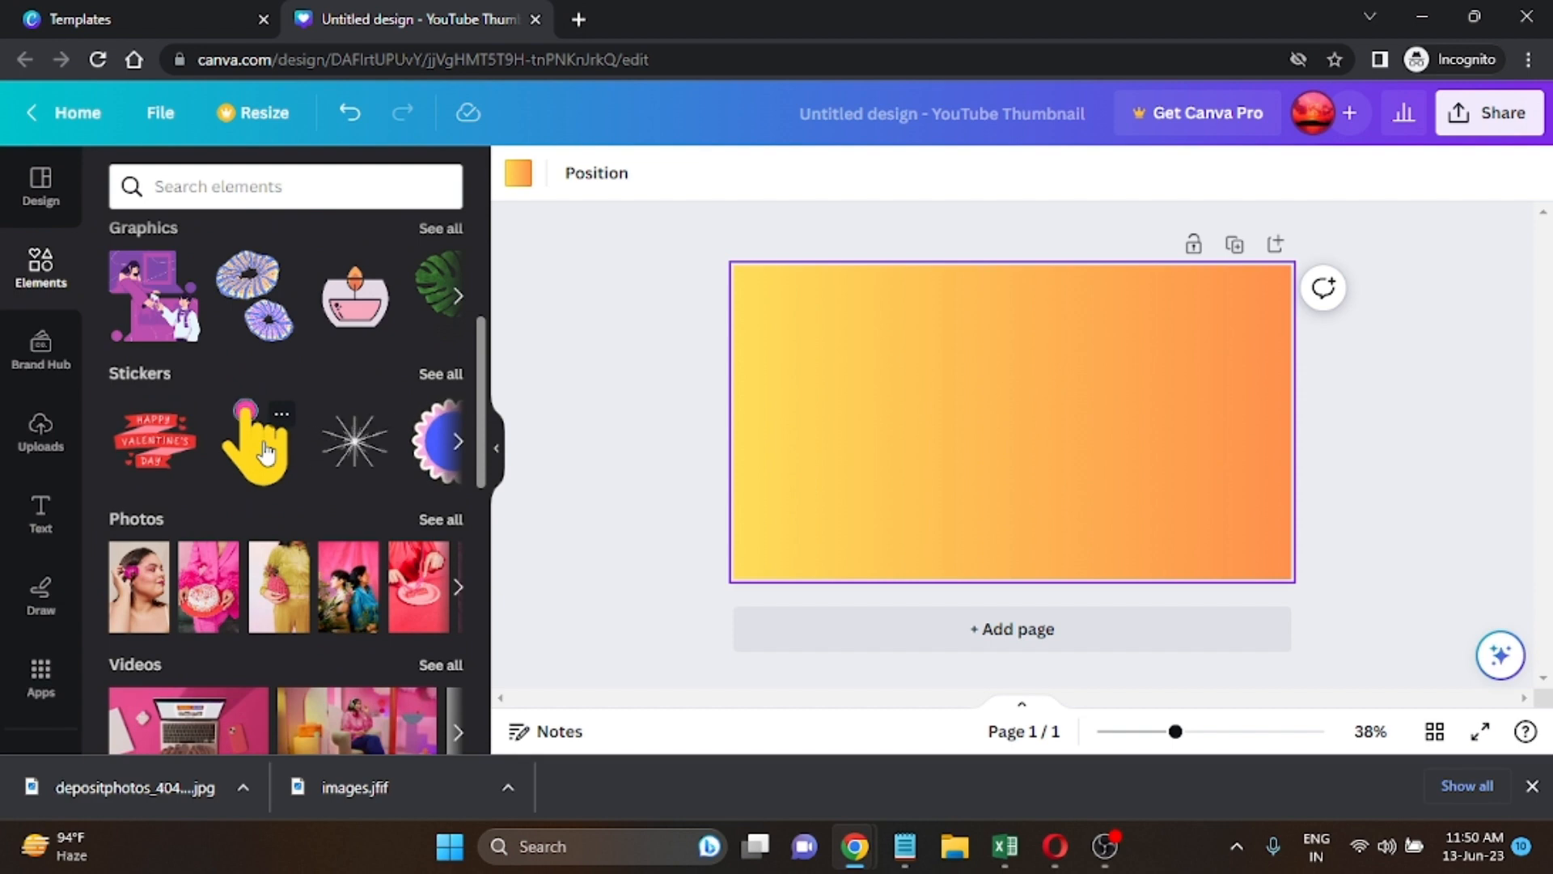
click(261, 447)
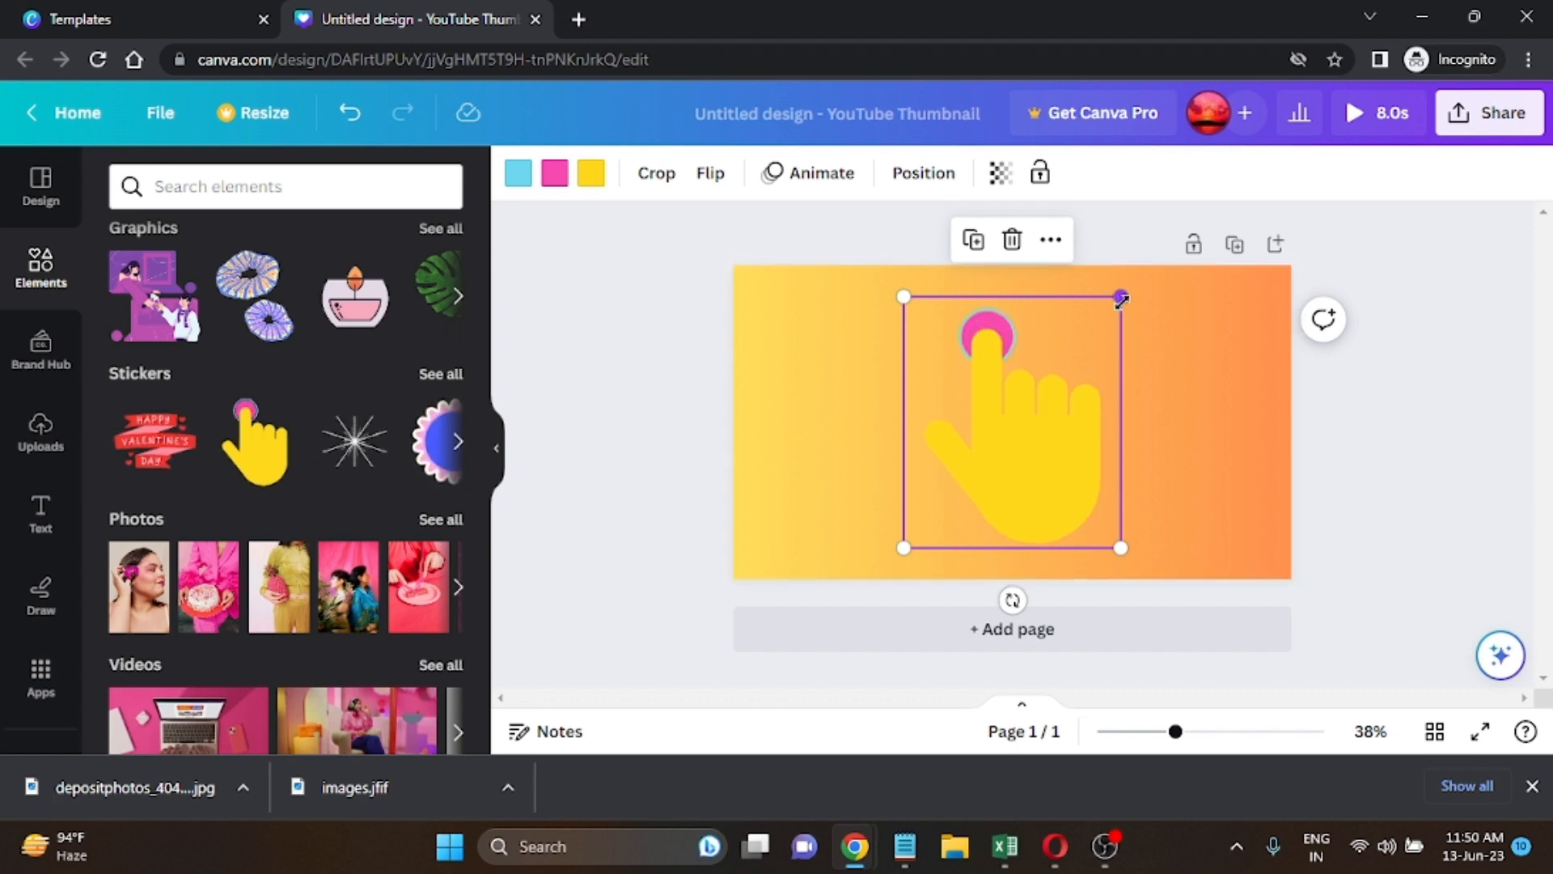
drag(1122, 297, 1234, 541)
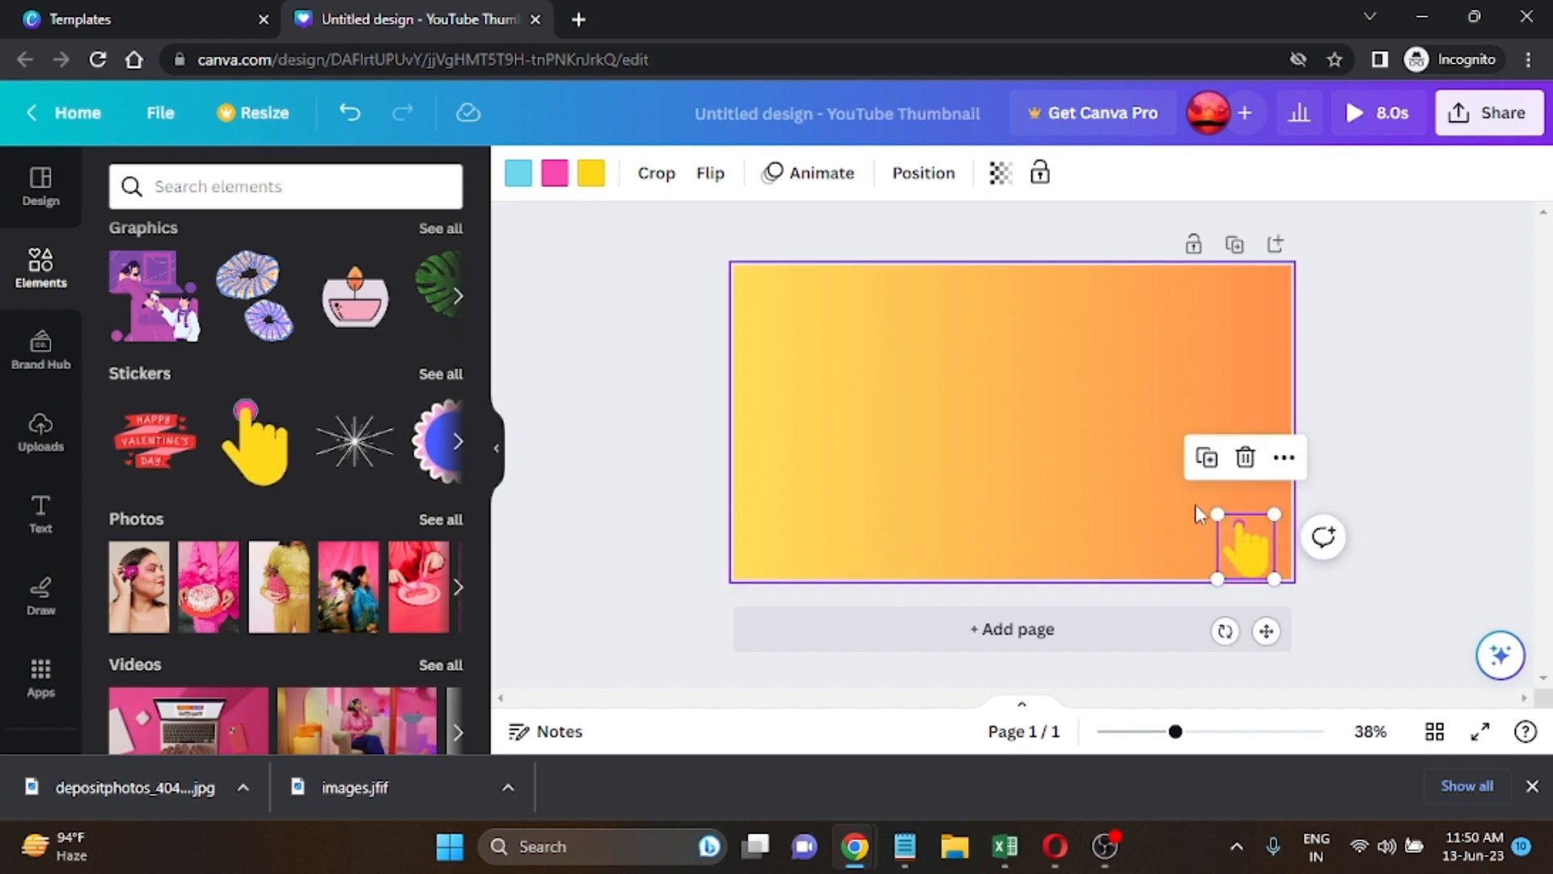
Add the blue circle sticker with the pink scalloped edge to the page and undo the extra shrunken copy.
click(456, 442)
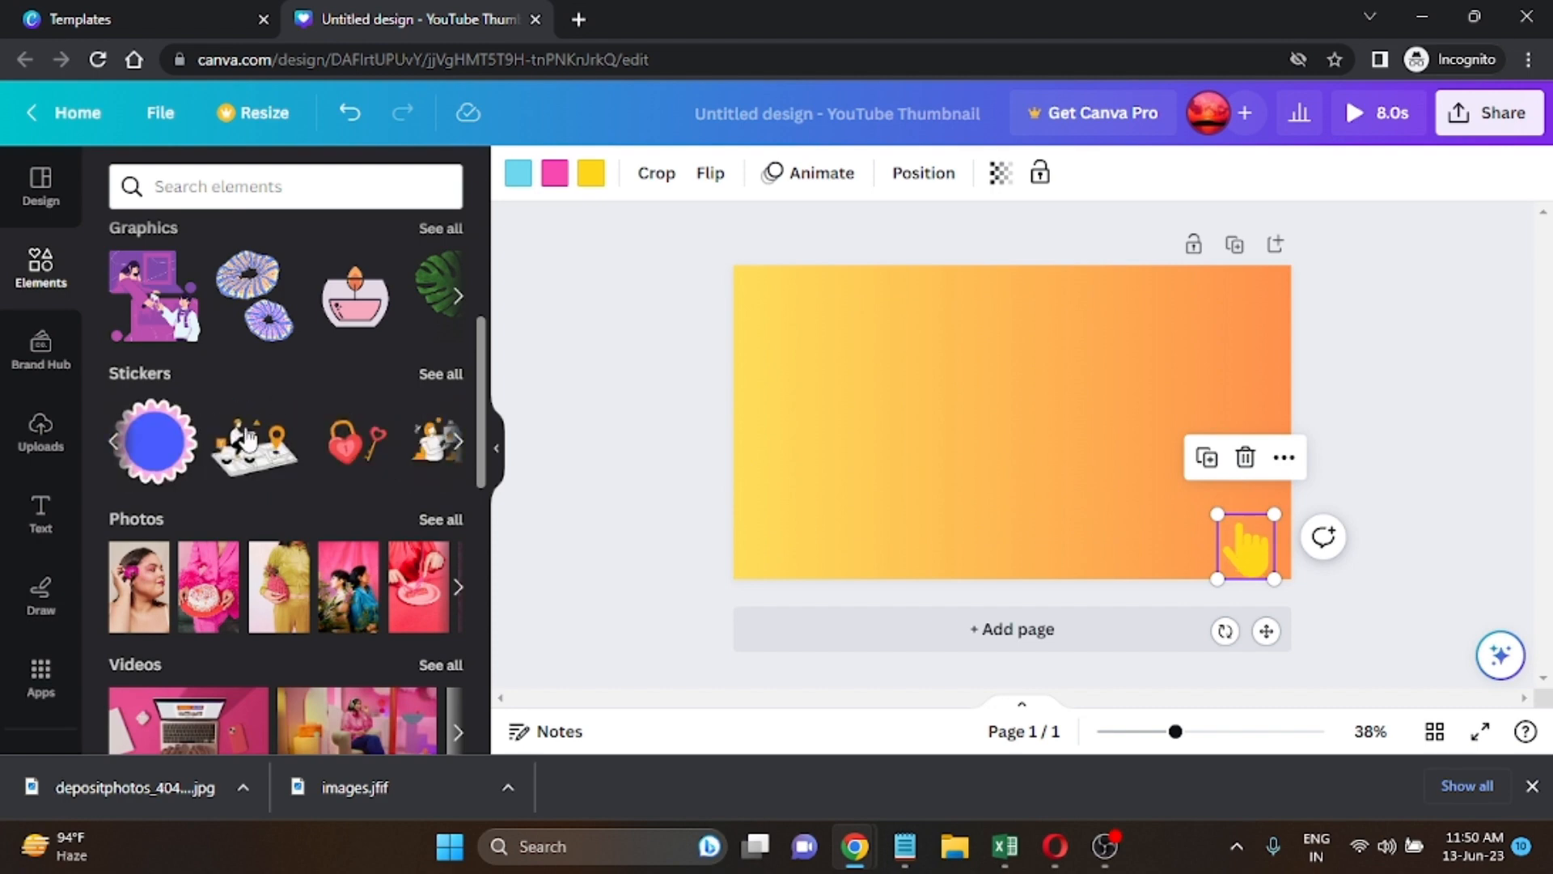
click(173, 442)
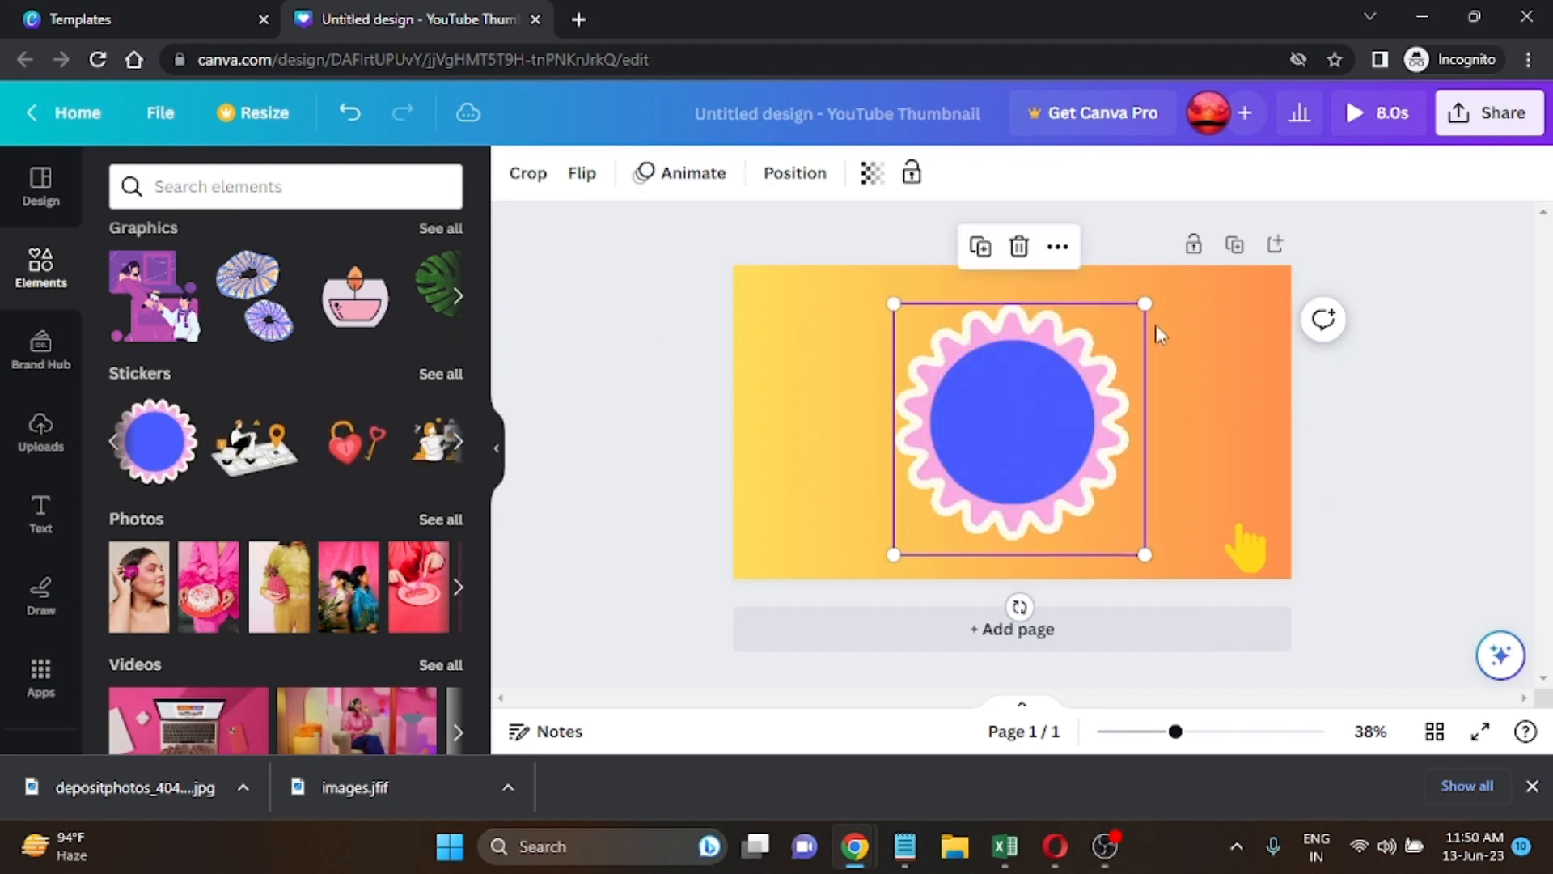
drag(1138, 297, 1012, 435)
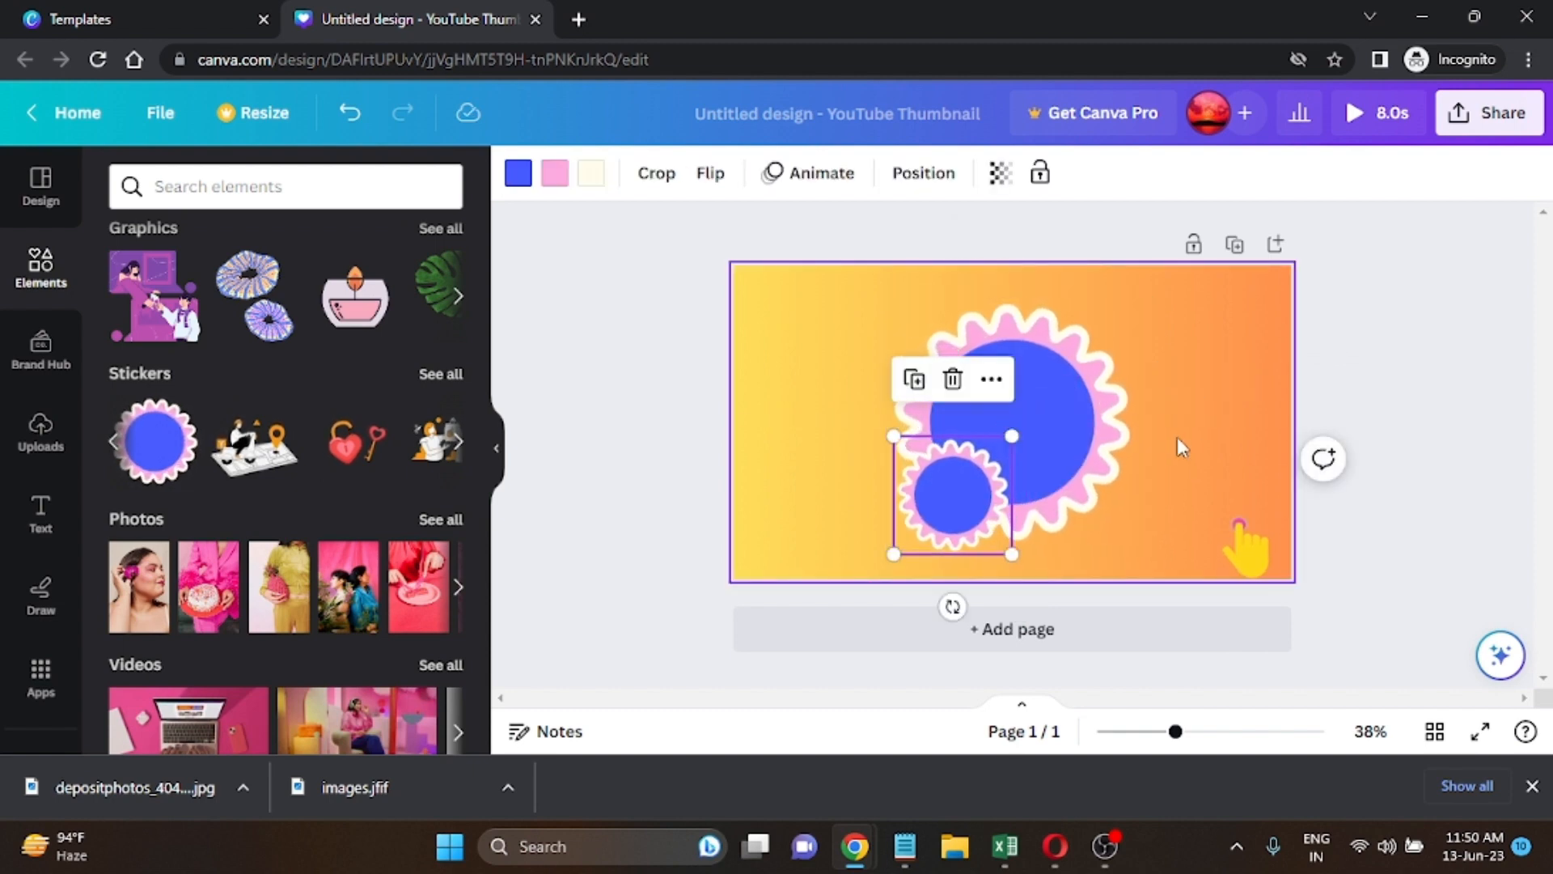
key(ctrl+z)
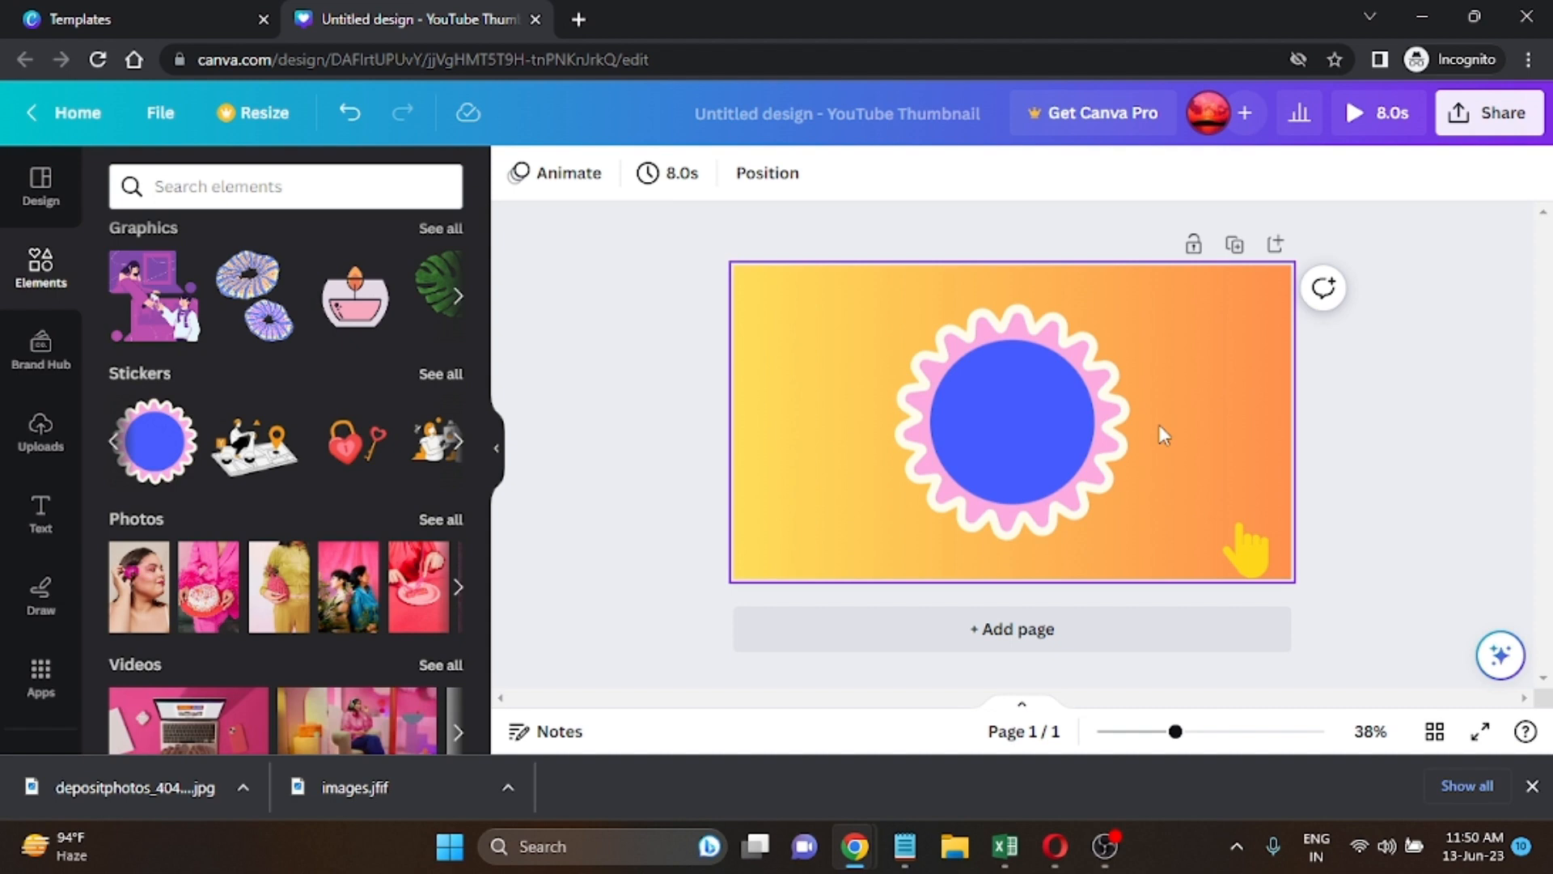
Shrink the blue scalloped circle sticker and place it in the page's upper-right corner.
click(1031, 397)
drag(1135, 296, 1019, 415)
drag(981, 486, 1244, 339)
drag(1192, 399, 1183, 382)
click(1076, 437)
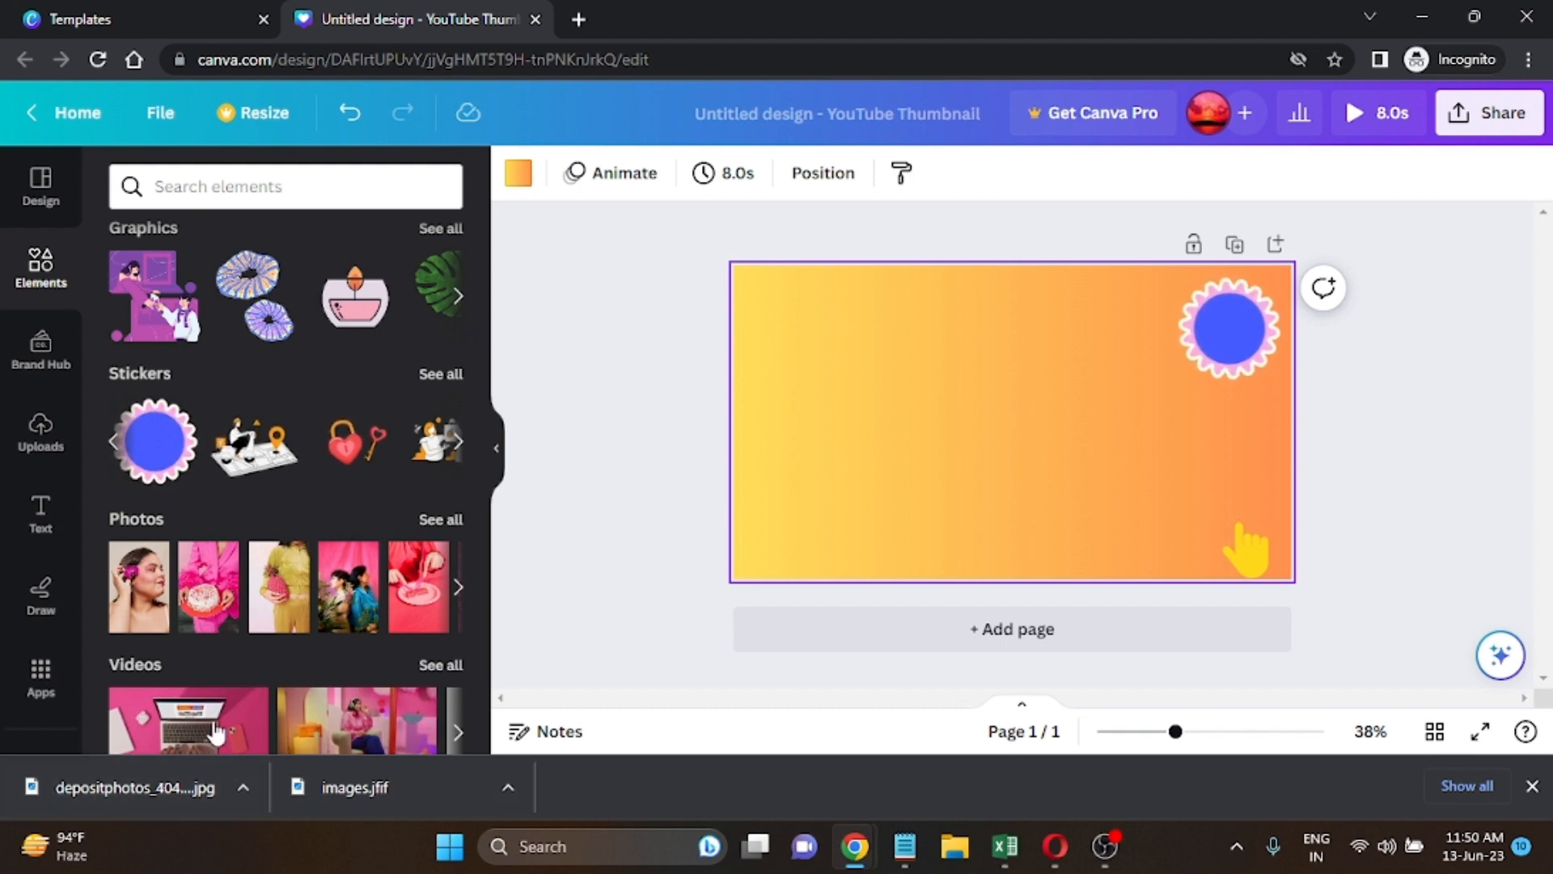
Try to upload the downloaded surprised-boy JPG to the design and dismiss the upload error.
drag(84, 785, 837, 391)
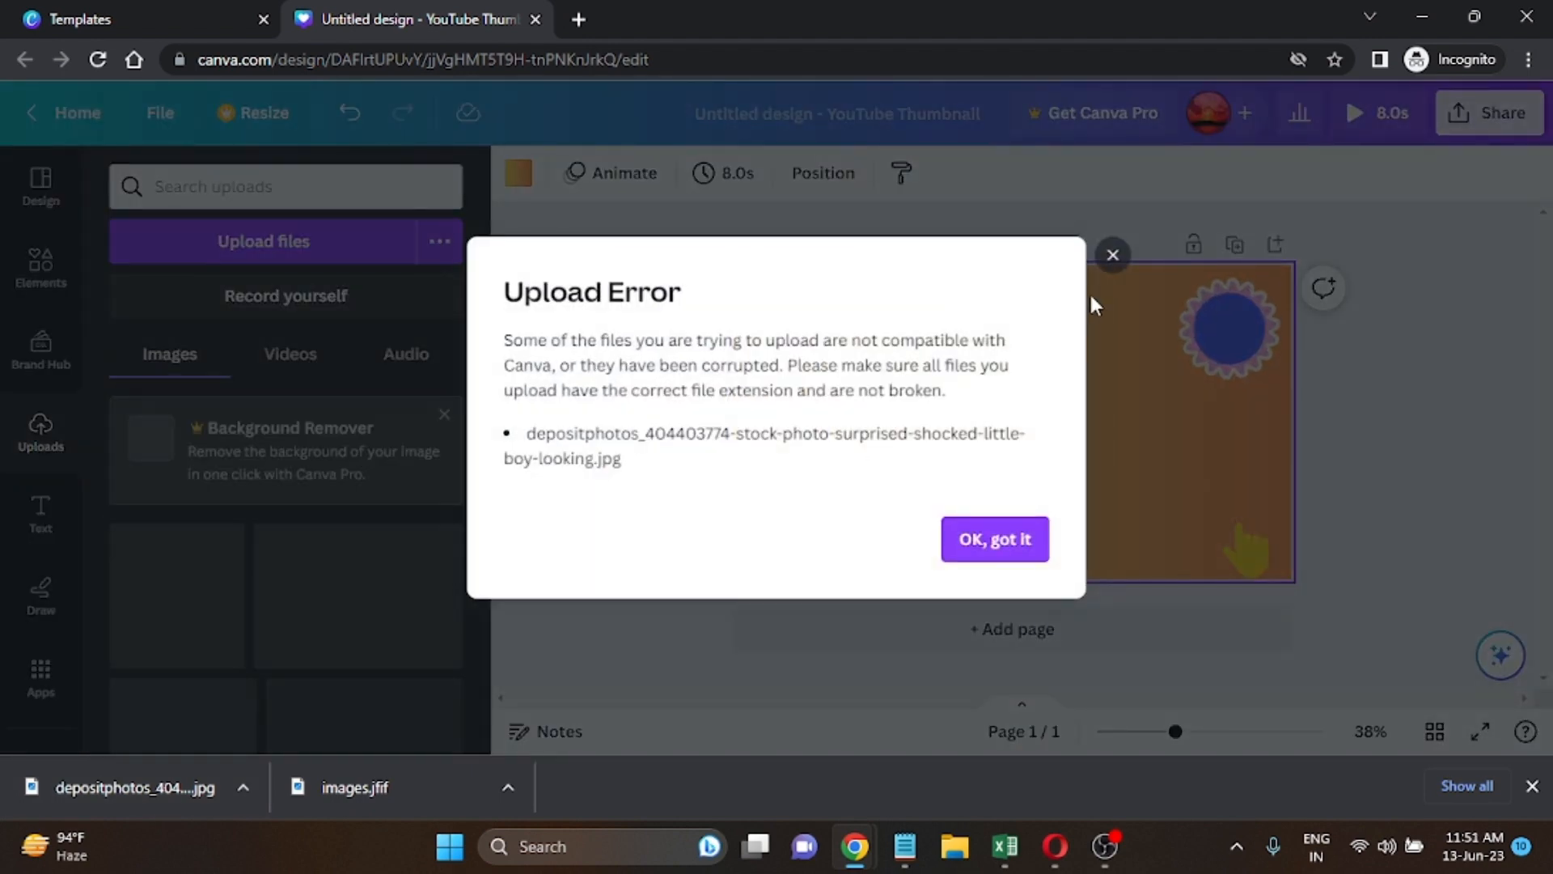
click(997, 542)
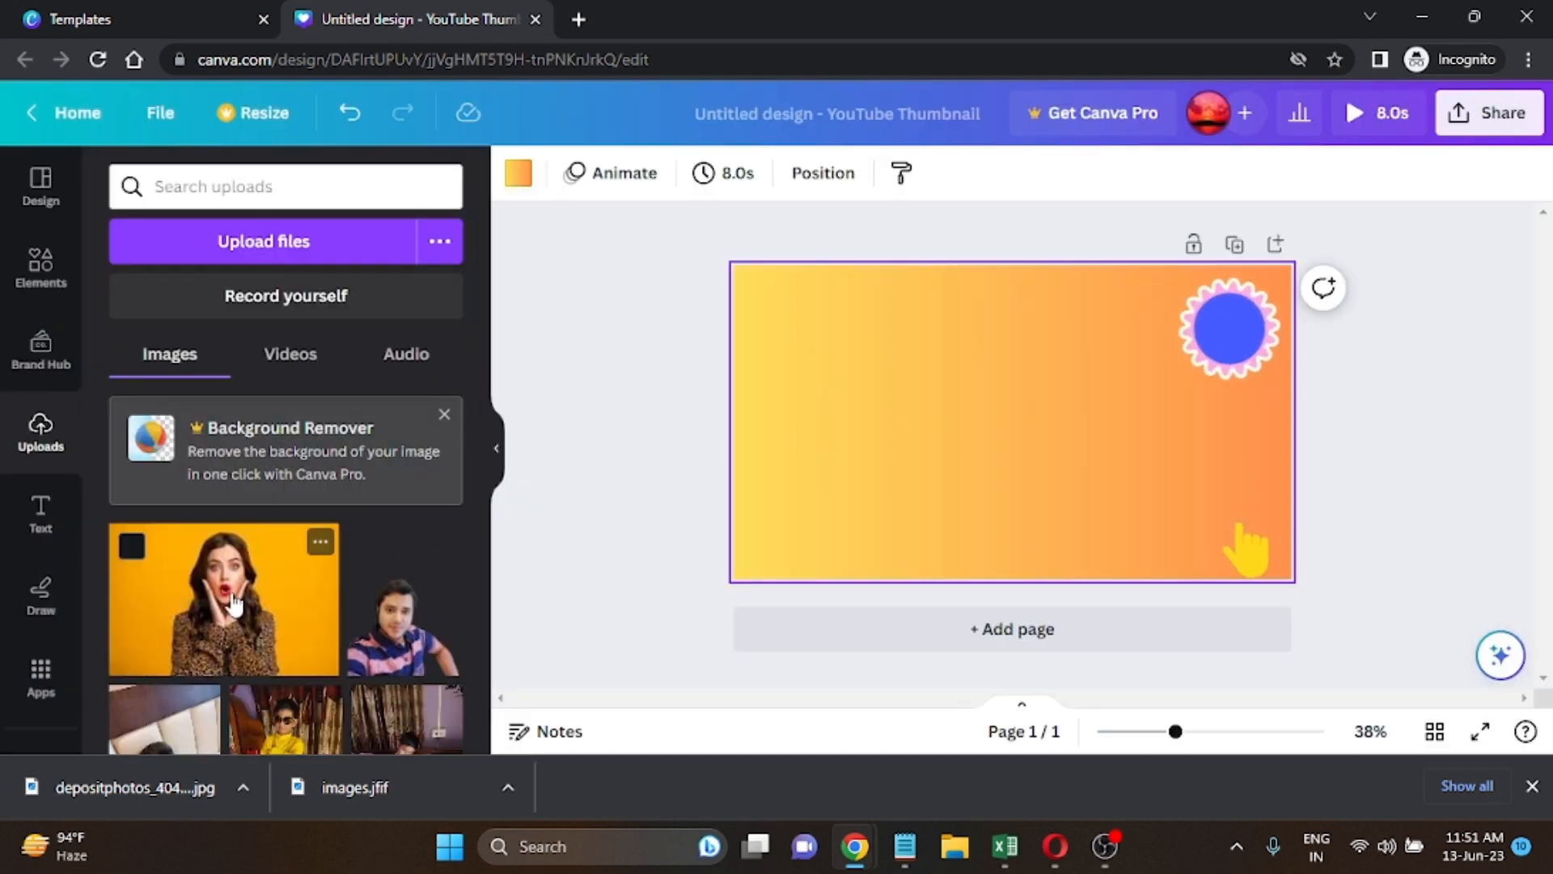
Add the uploaded photo of the surprised woman, shrink it and place it in the page's upper-left corner.
click(233, 603)
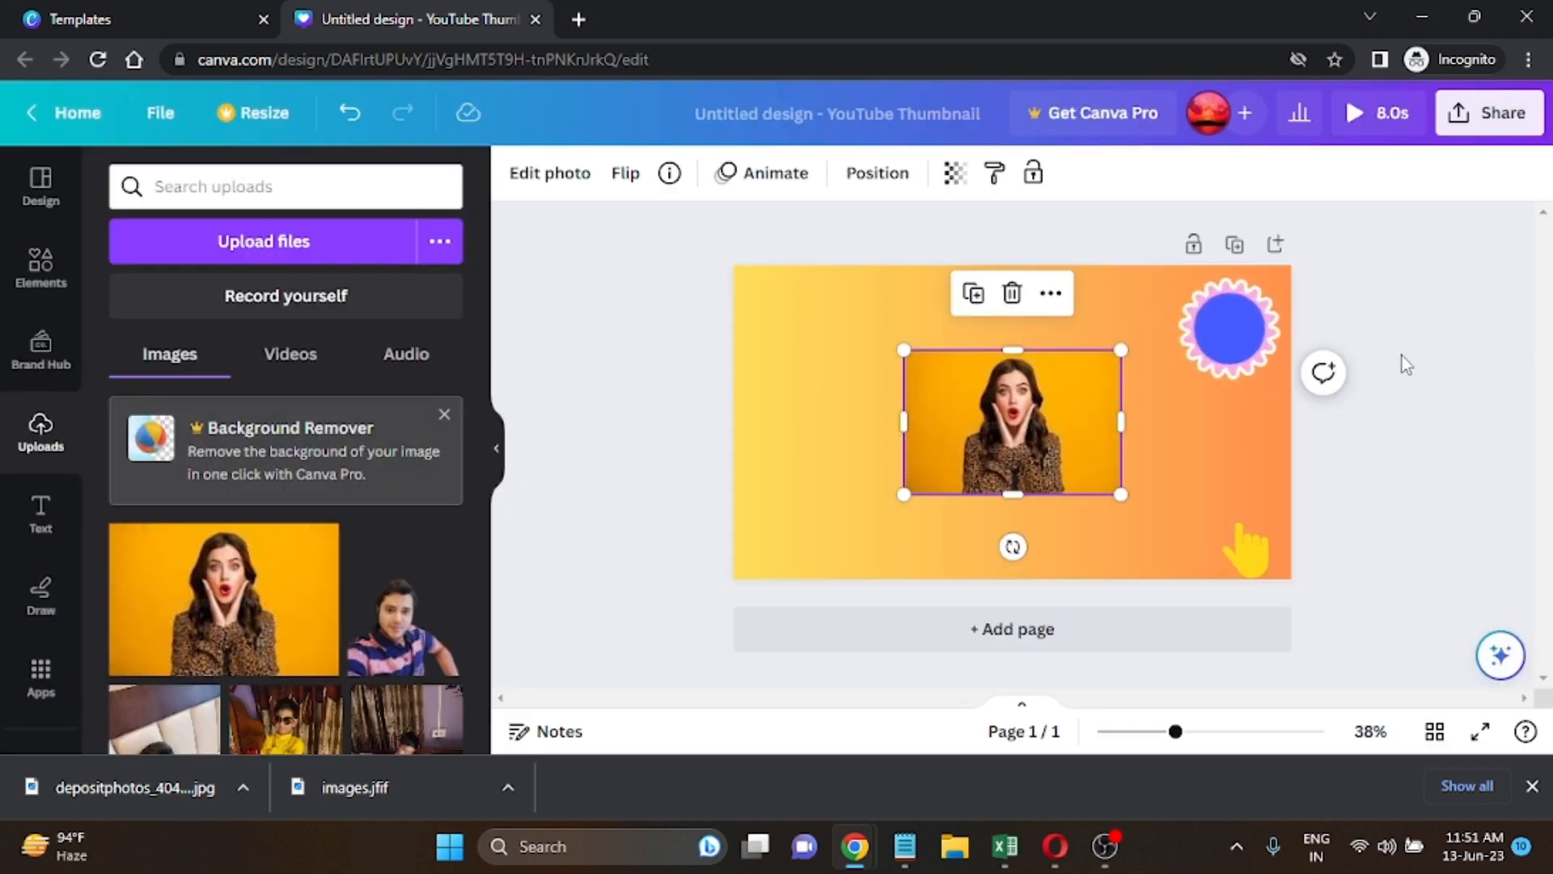
drag(1121, 350, 800, 275)
click(996, 471)
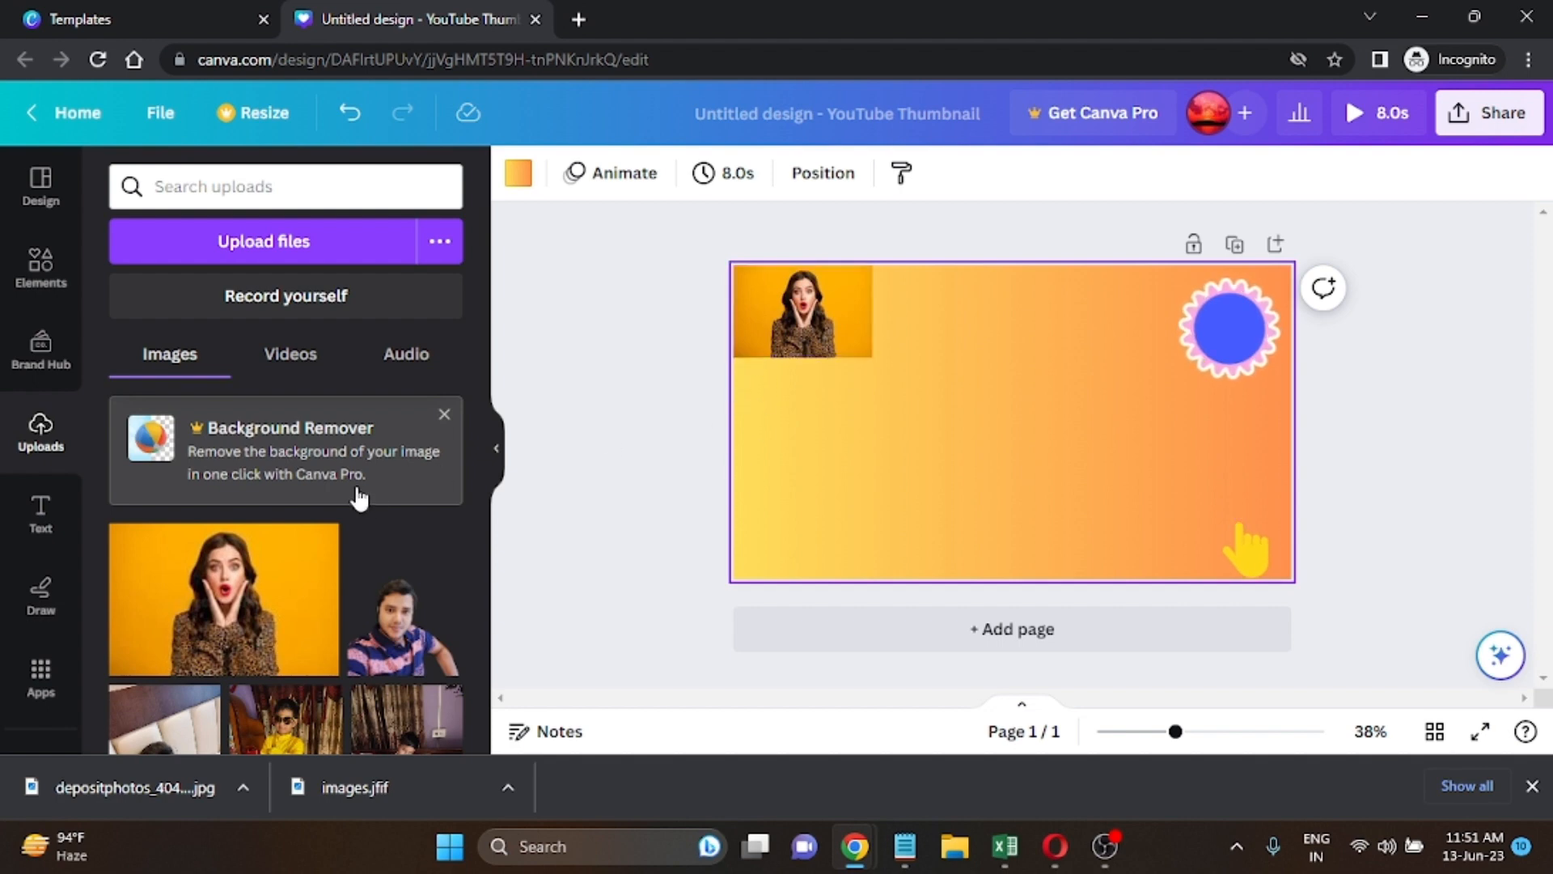
Search Google for "background remove" in a new browser tab and open PhotoRoom's background remover page.
click(581, 22)
text(google.com)
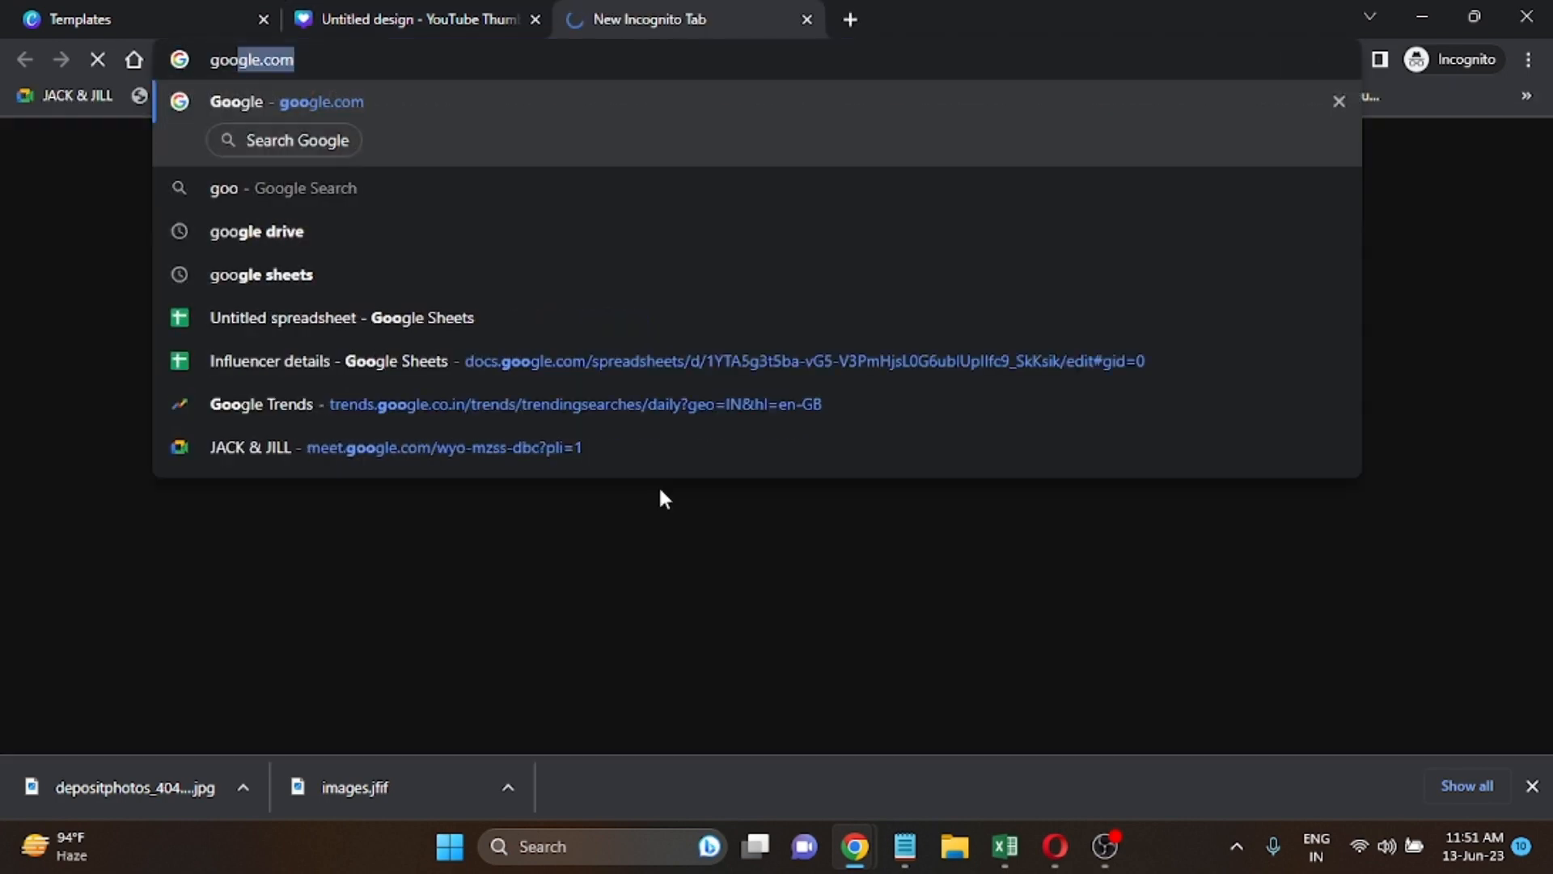
key(Return)
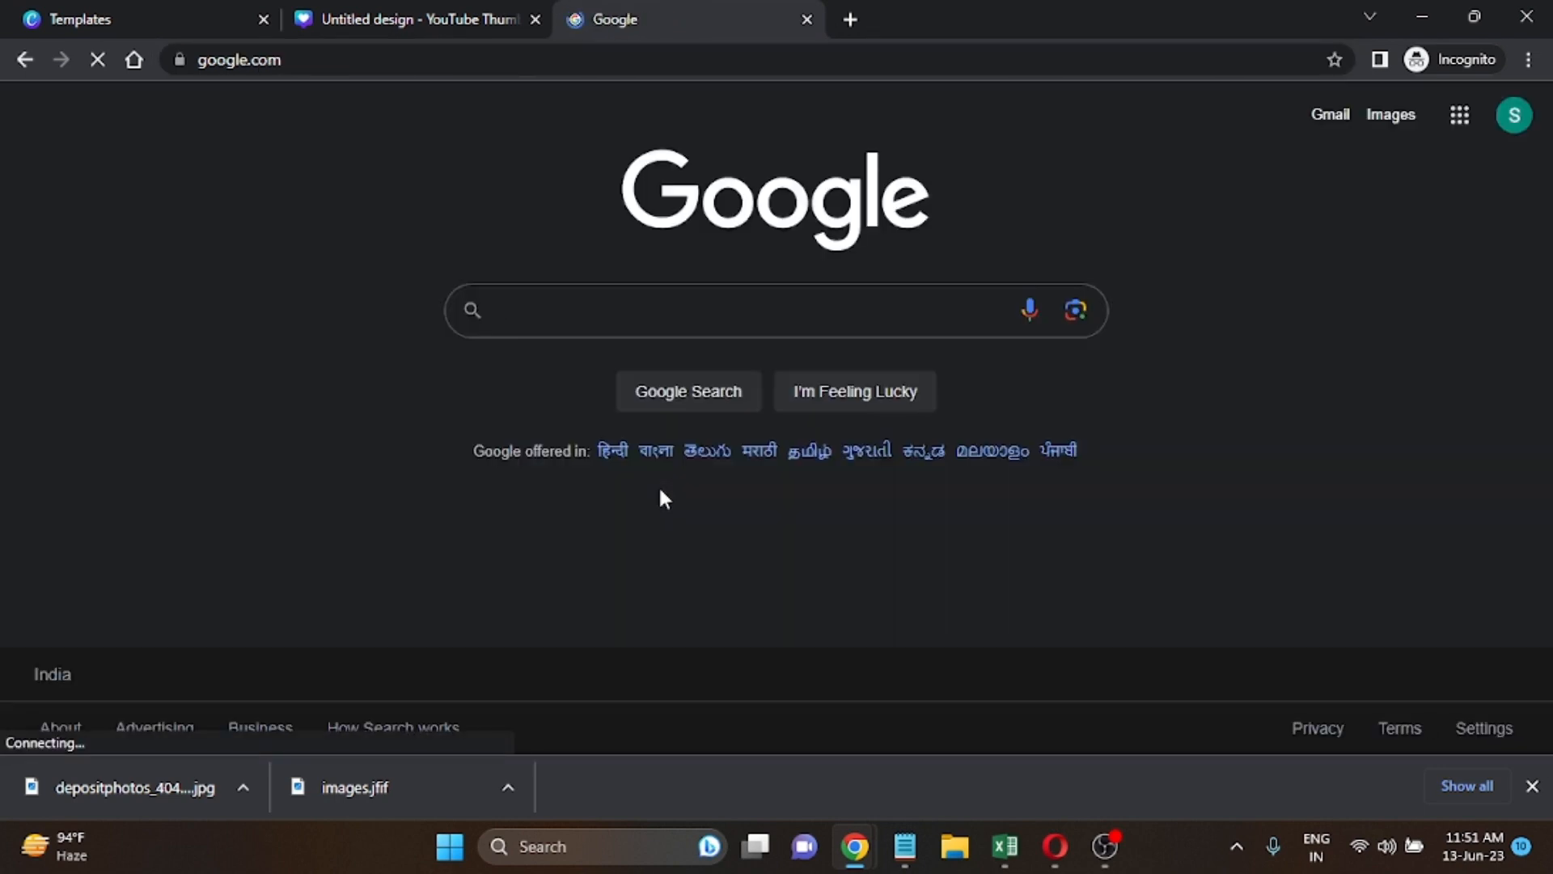
text(b)
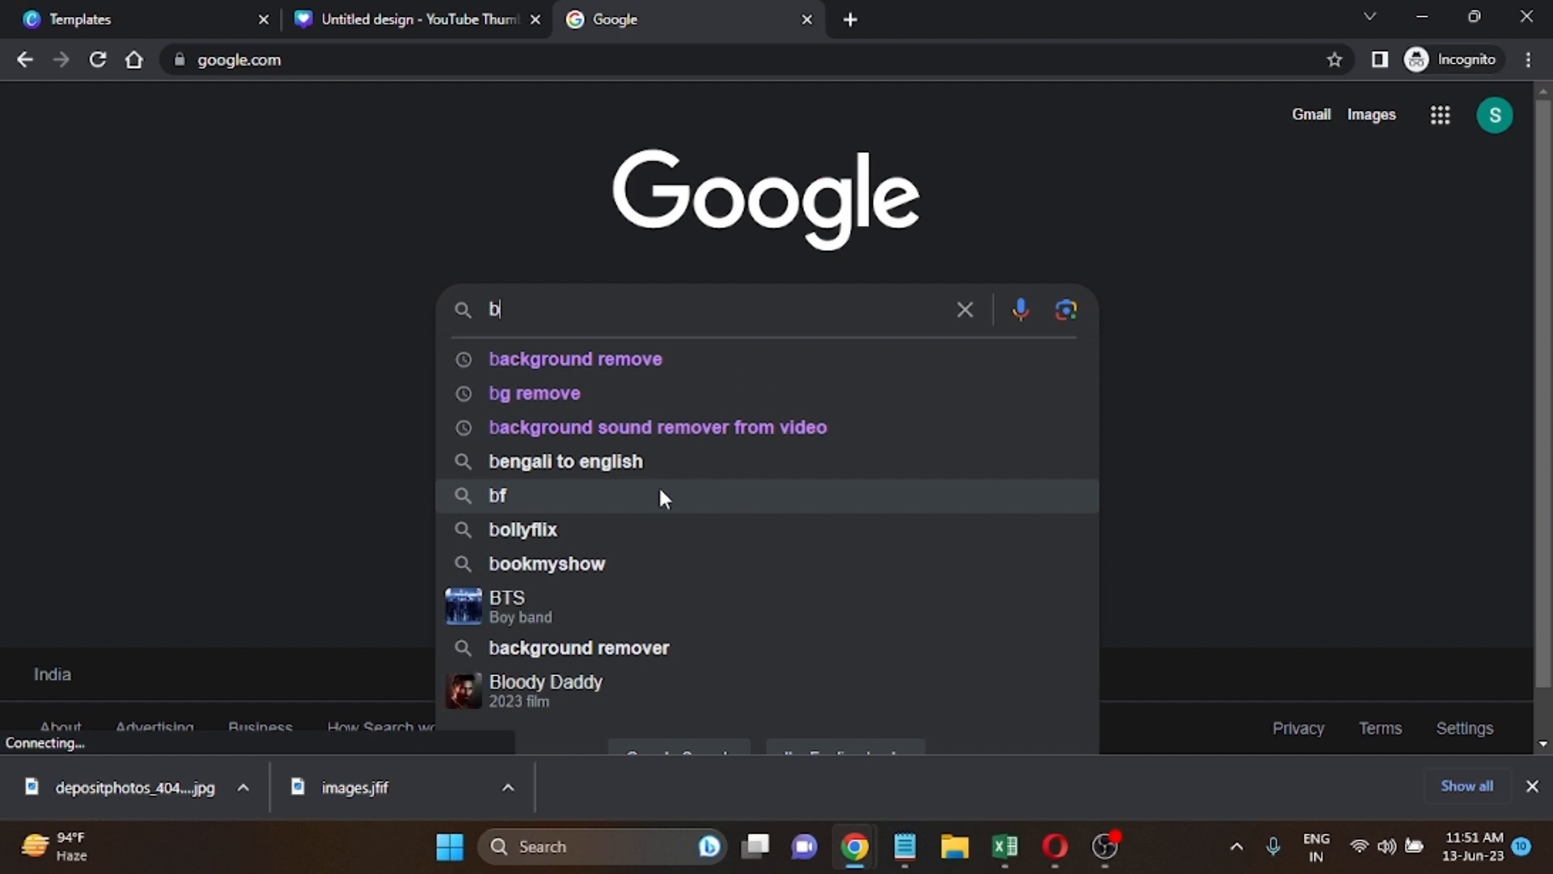
key(Down)
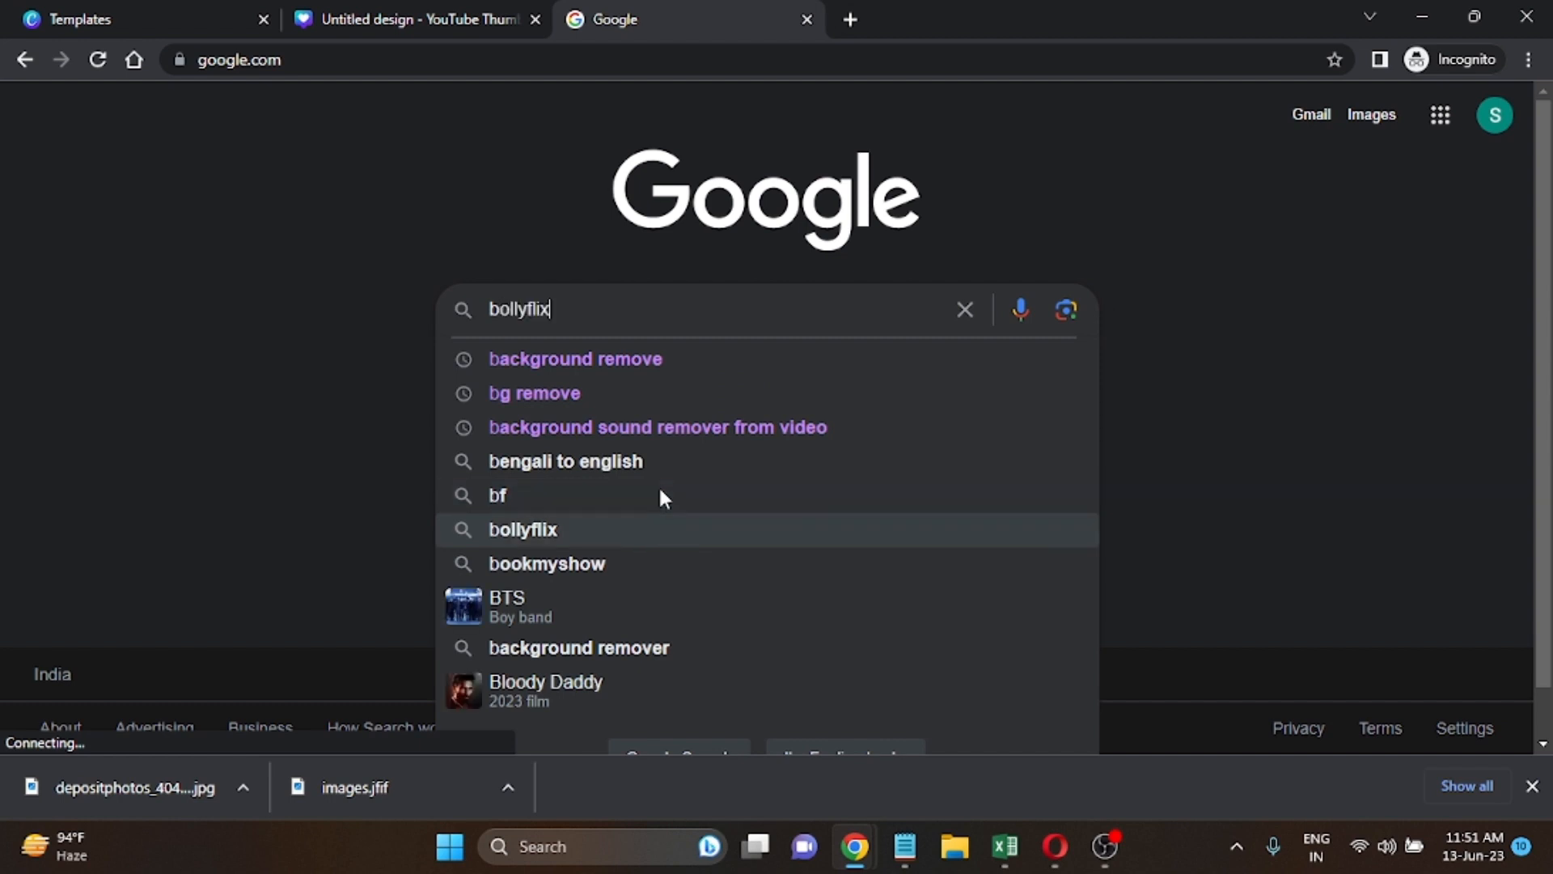
key(Up)
key(Up)
key(Up)
key(Up)
key(Up)
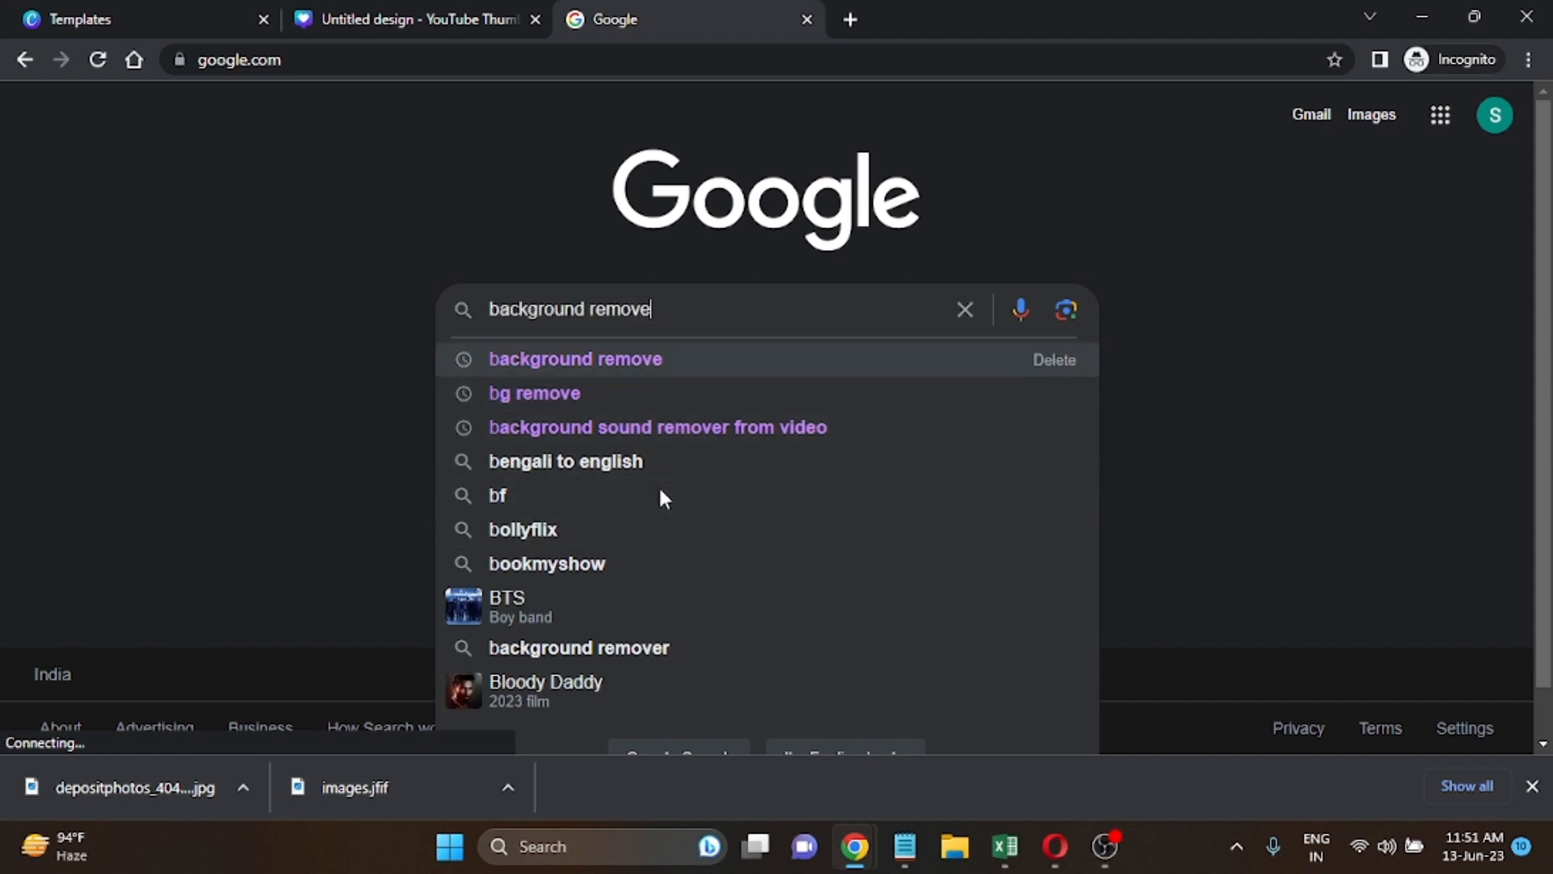
key(Return)
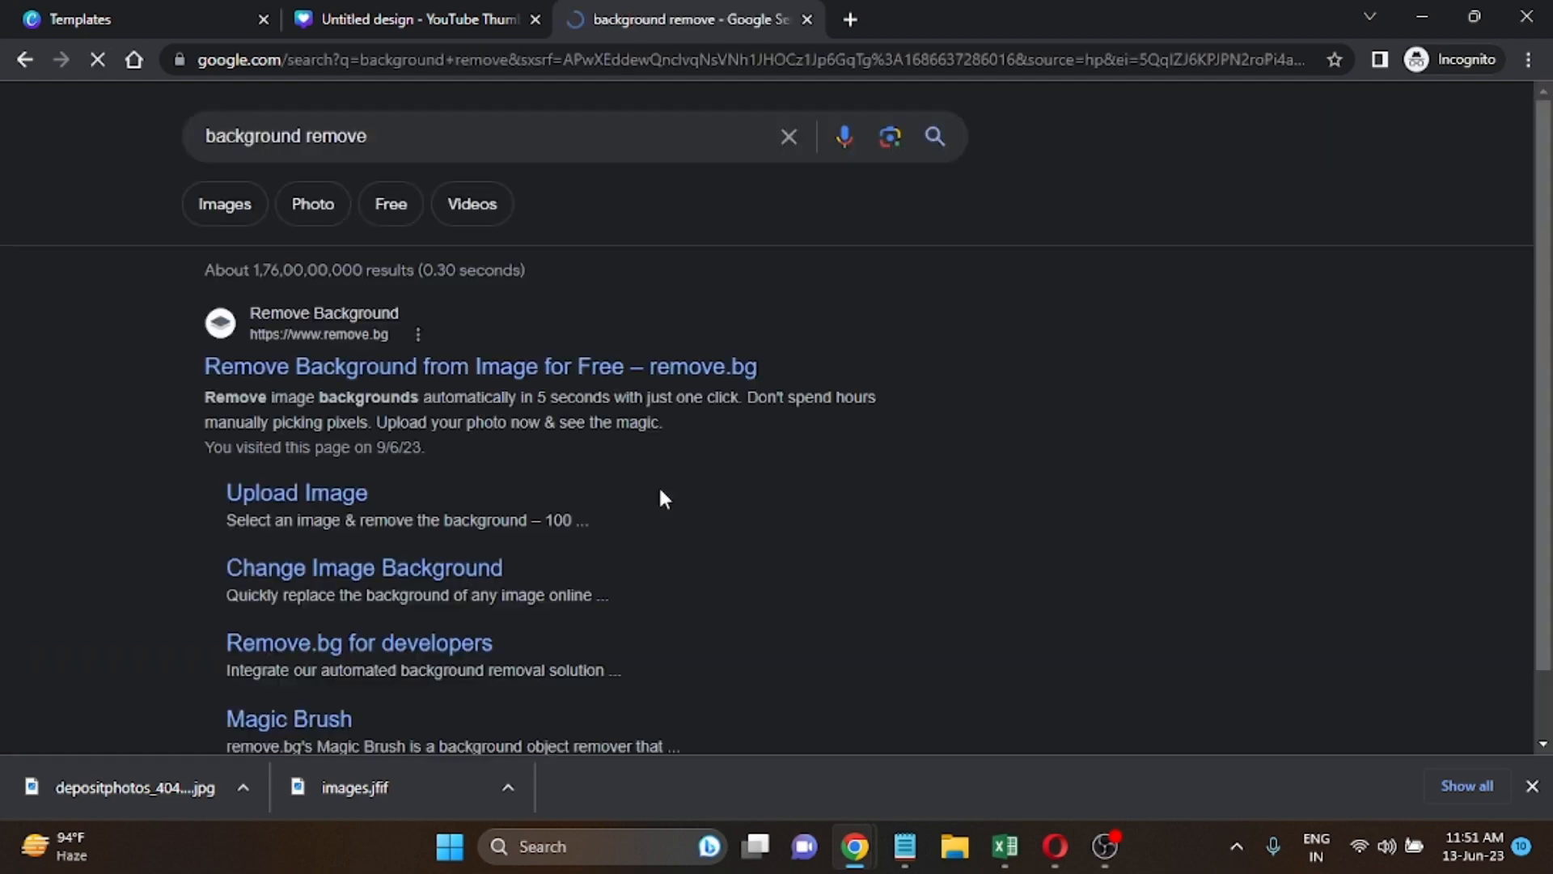
scroll(504, 476, down, 6)
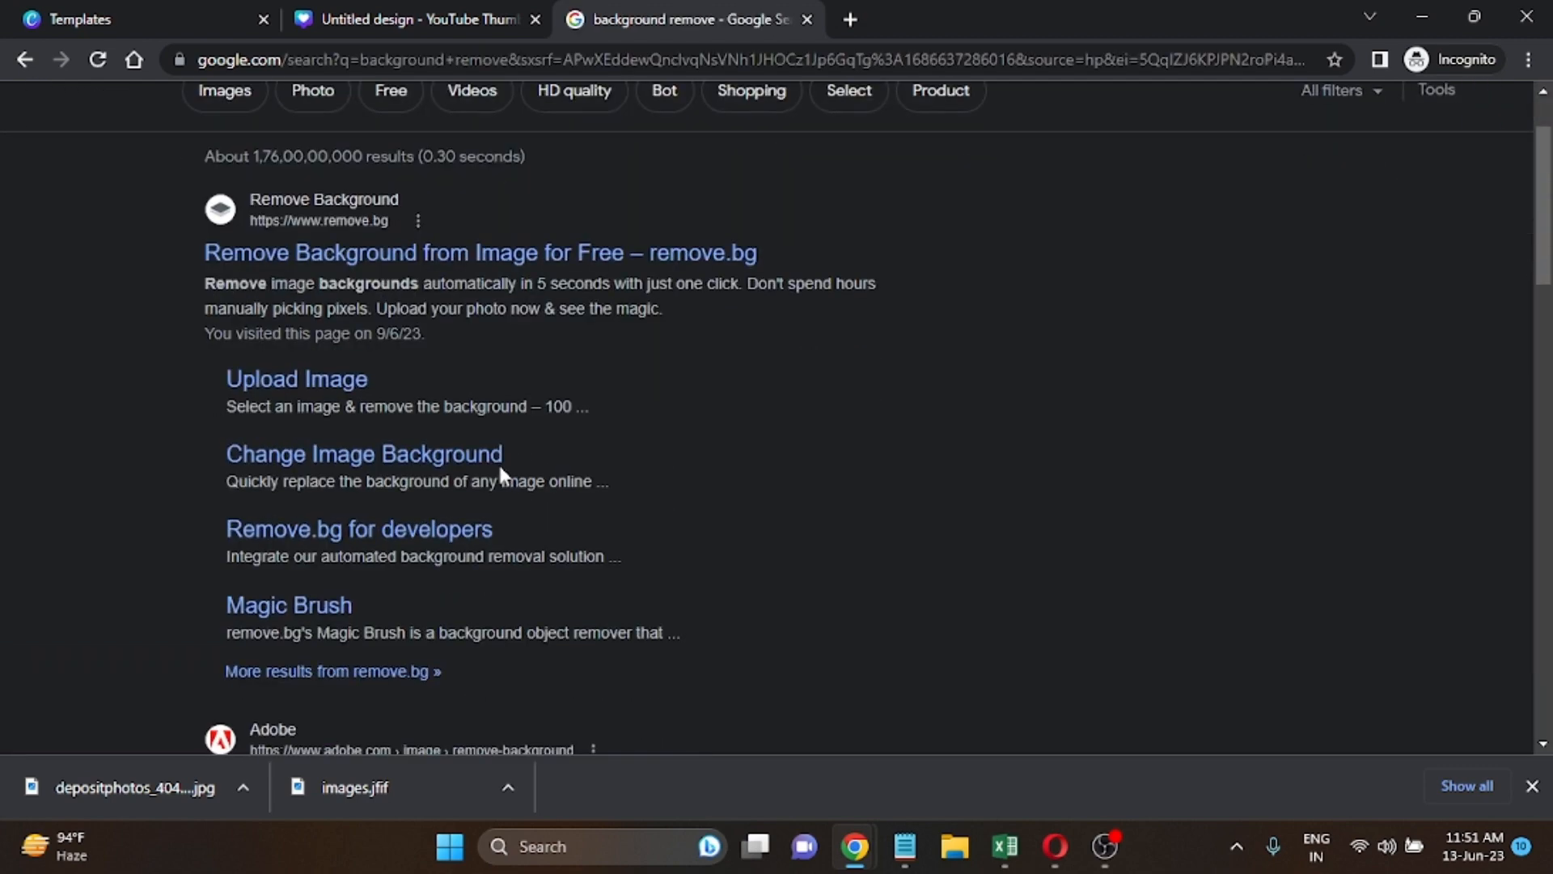
click(266, 505)
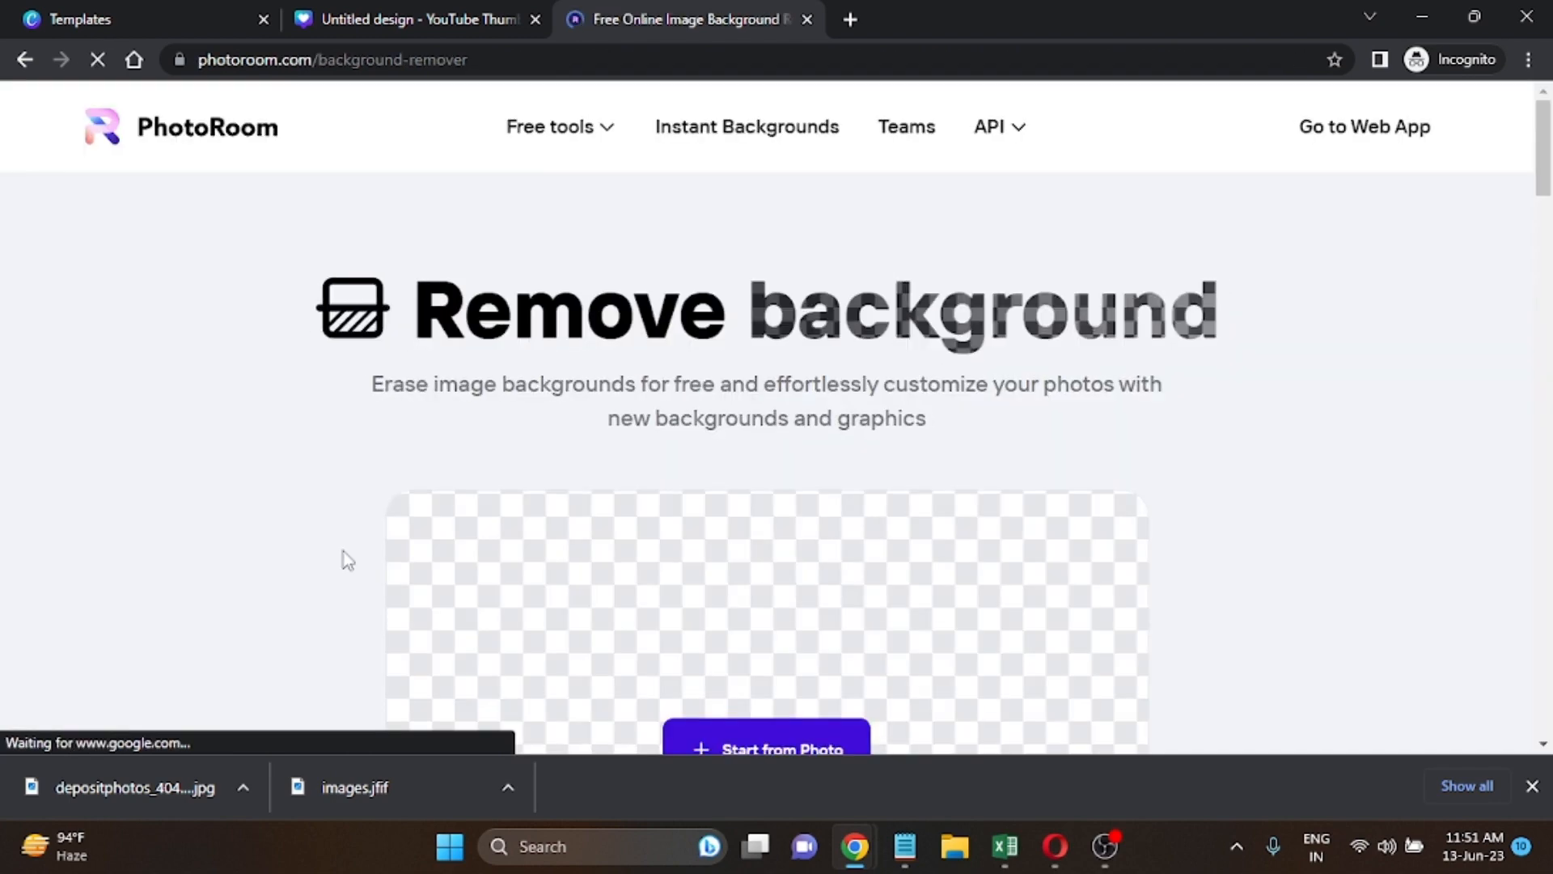
Upload the surprised-boy JPG for background removal, rejecting the cookies, and download the cut-out image.
scroll(838, 518, down, 3)
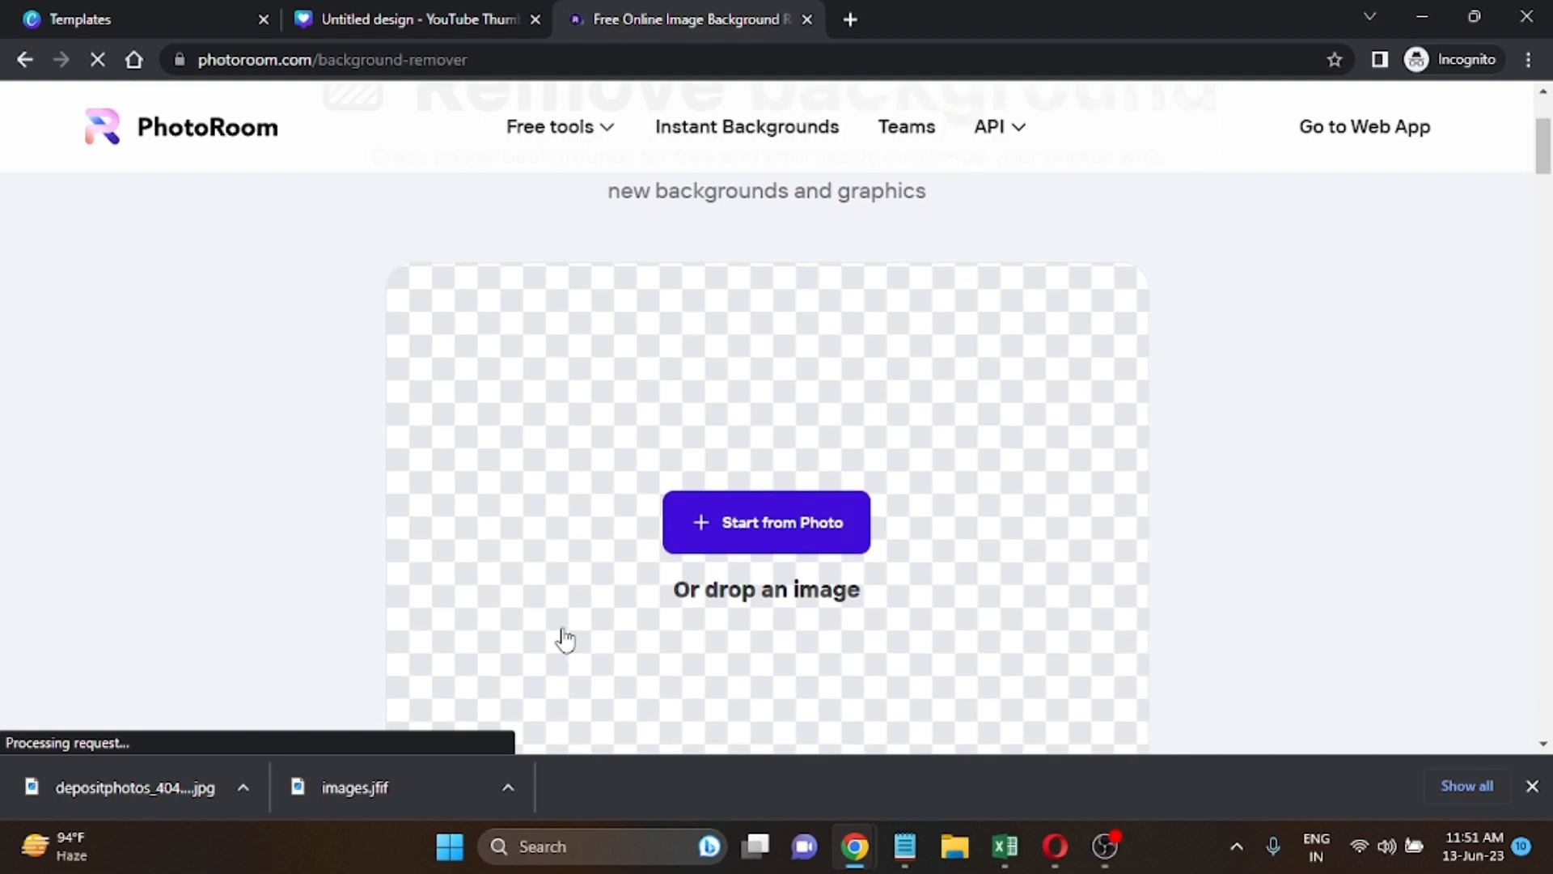
drag(110, 795, 759, 519)
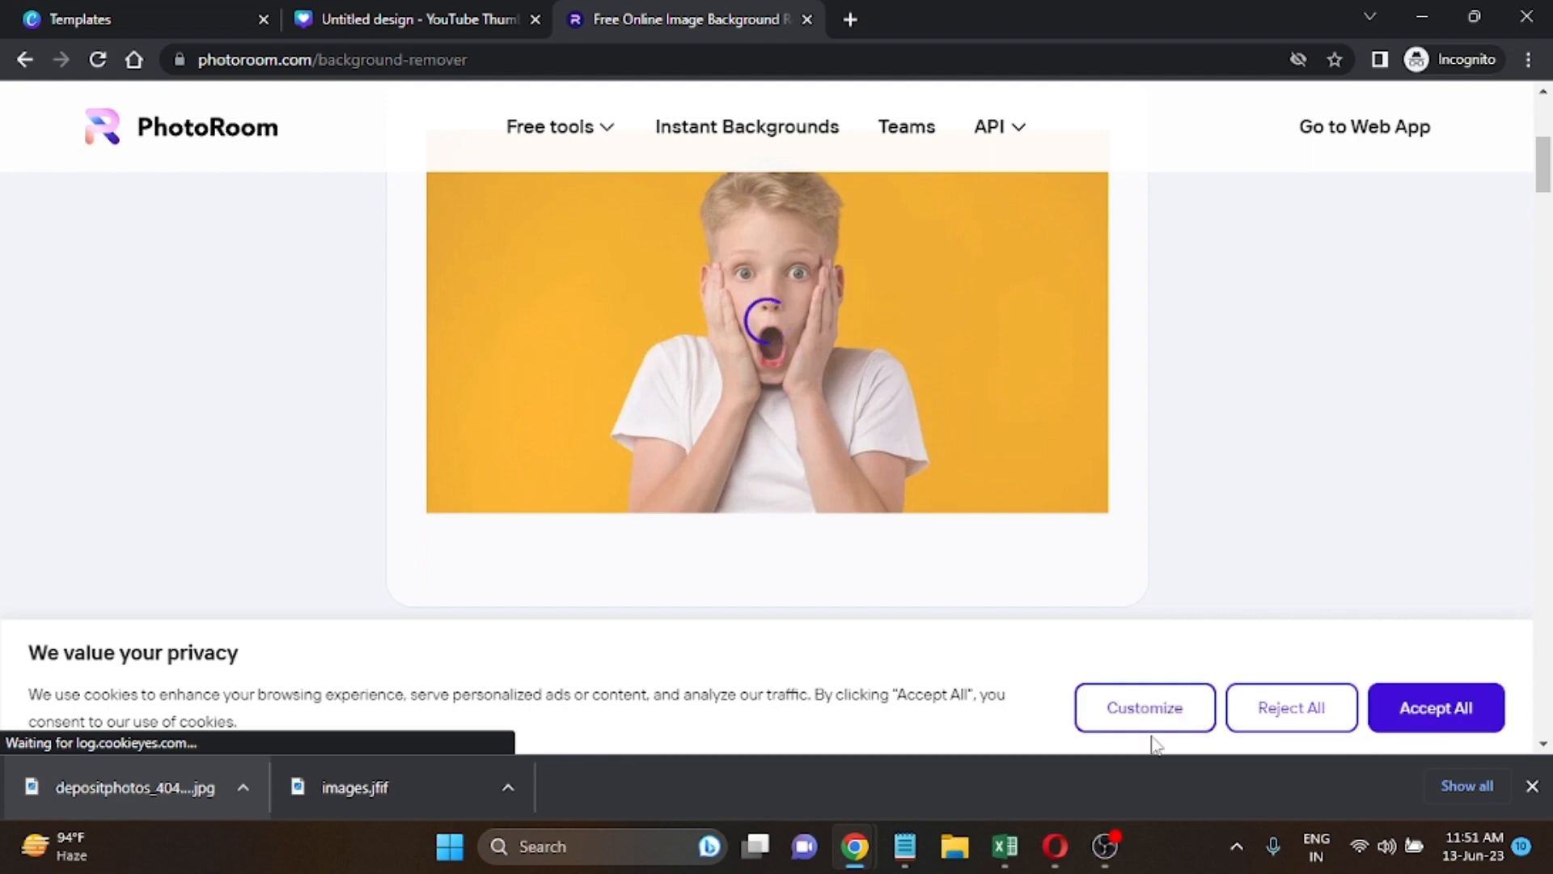
click(1298, 727)
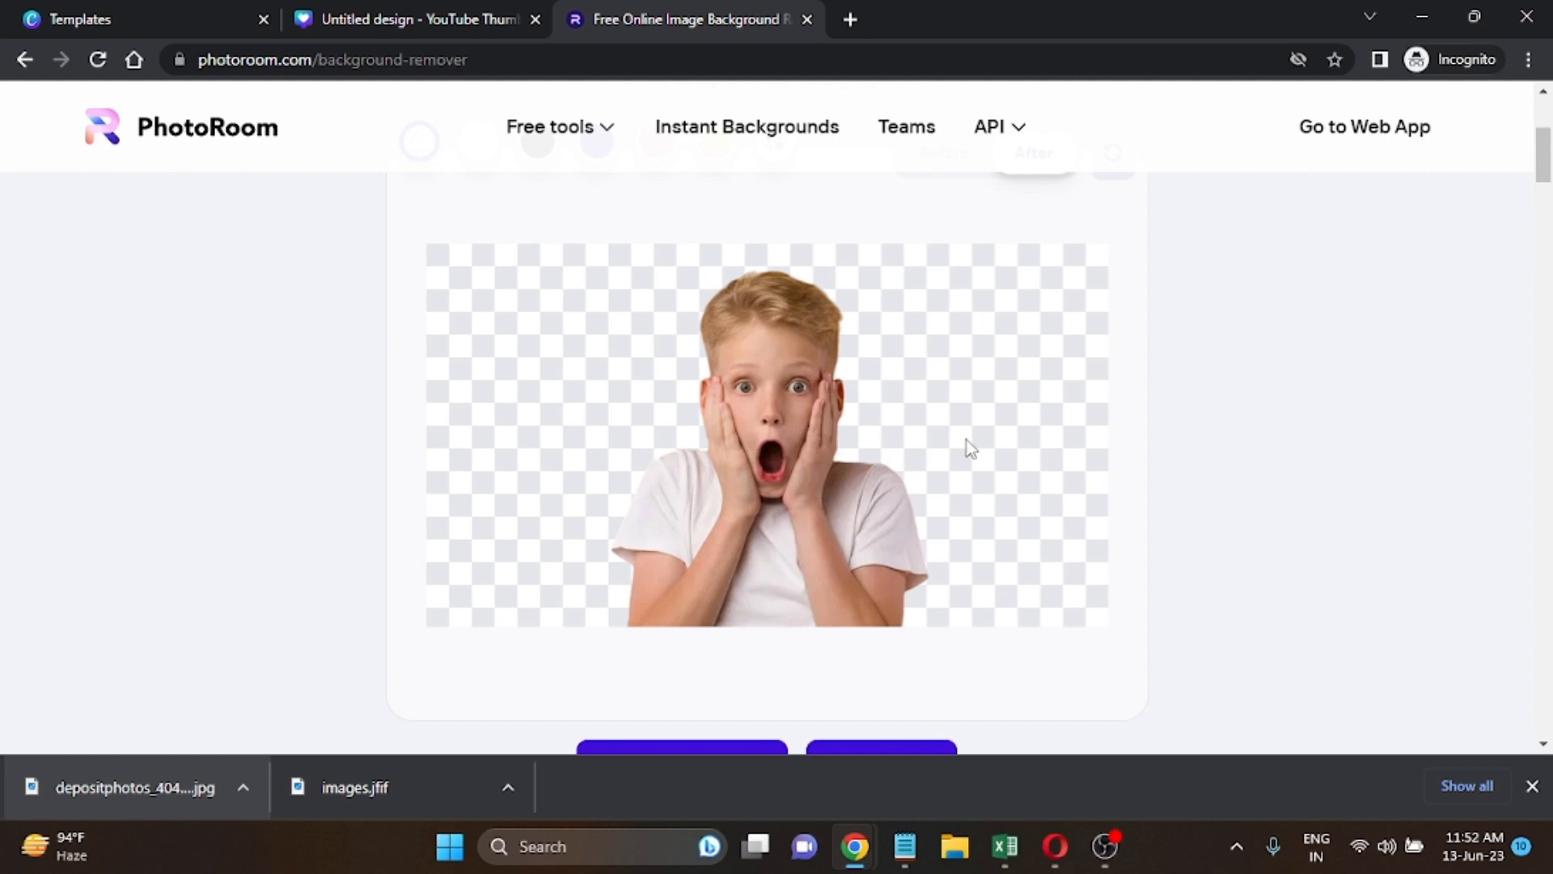
scroll(968, 440, down, 1)
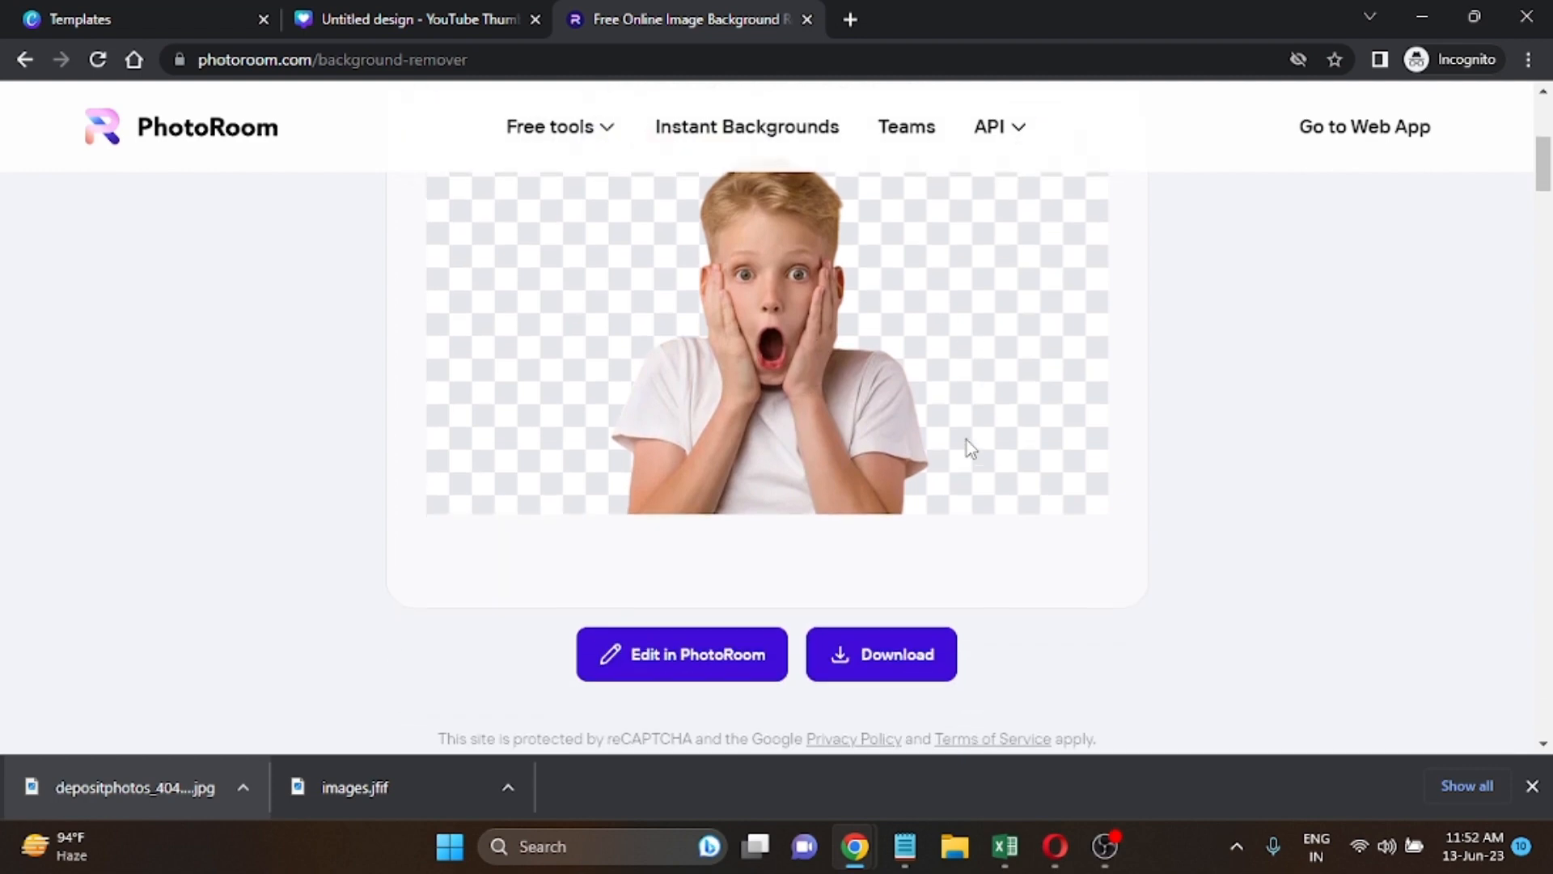
click(865, 658)
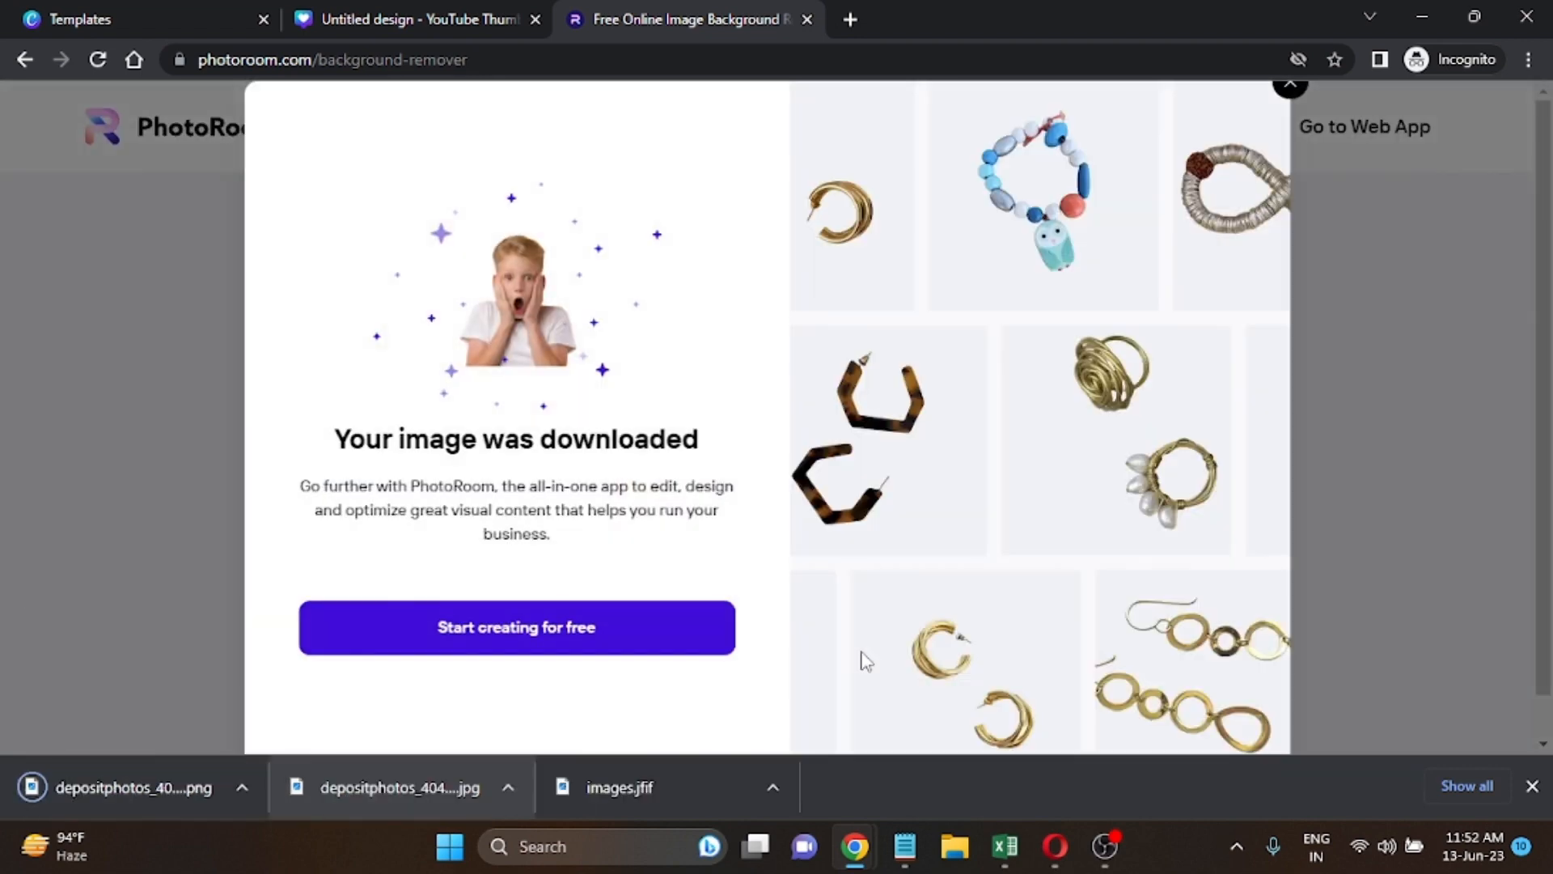
Switch back to the Canva thumbnail design and delete the surprised woman's photo from the page.
click(447, 11)
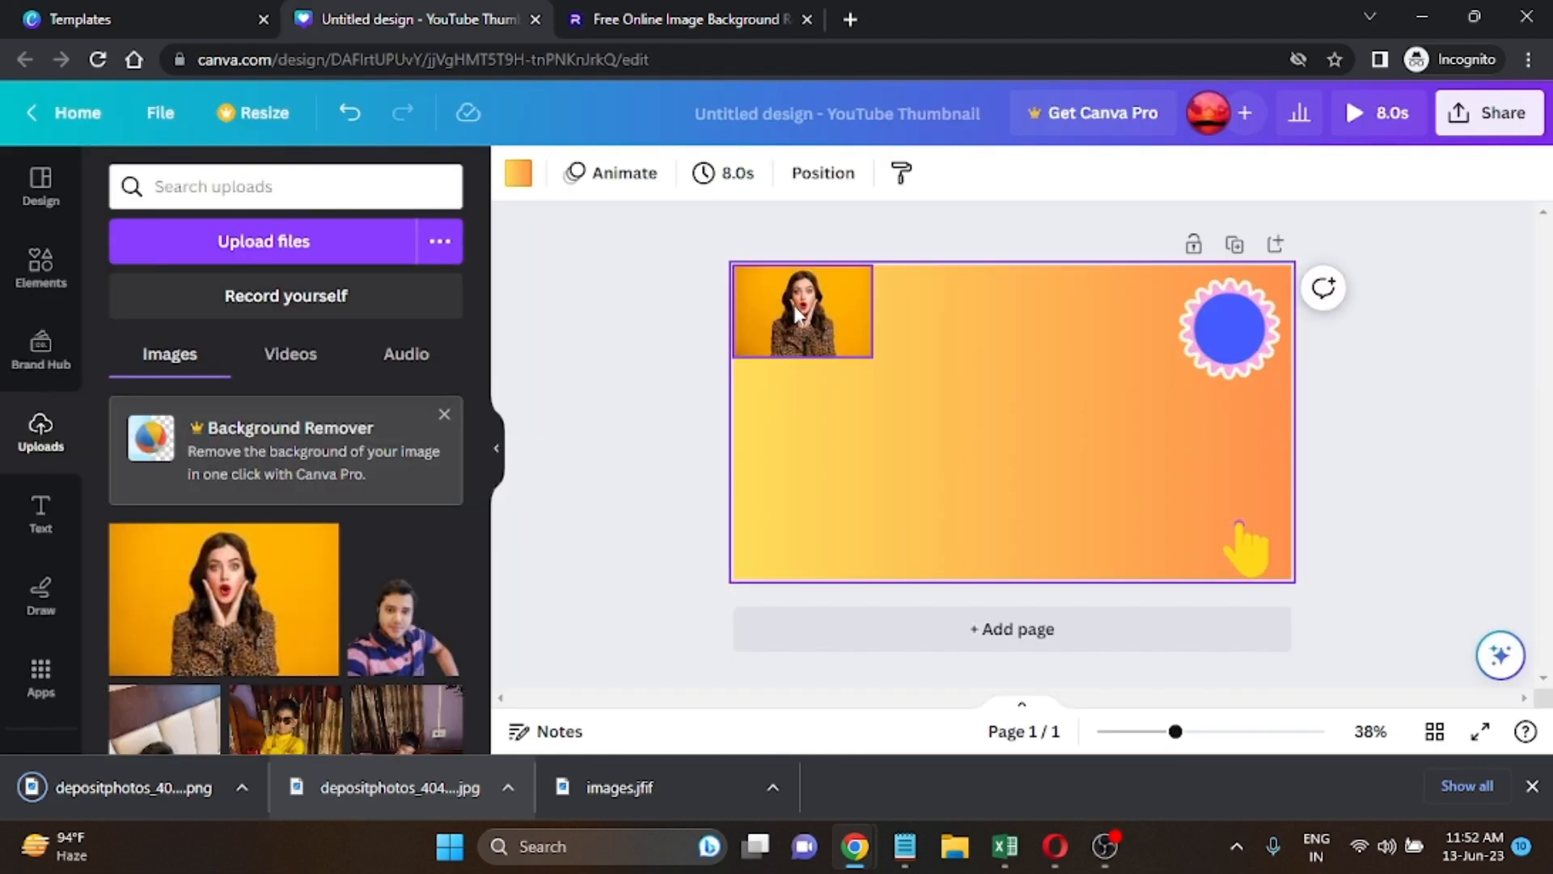
click(799, 315)
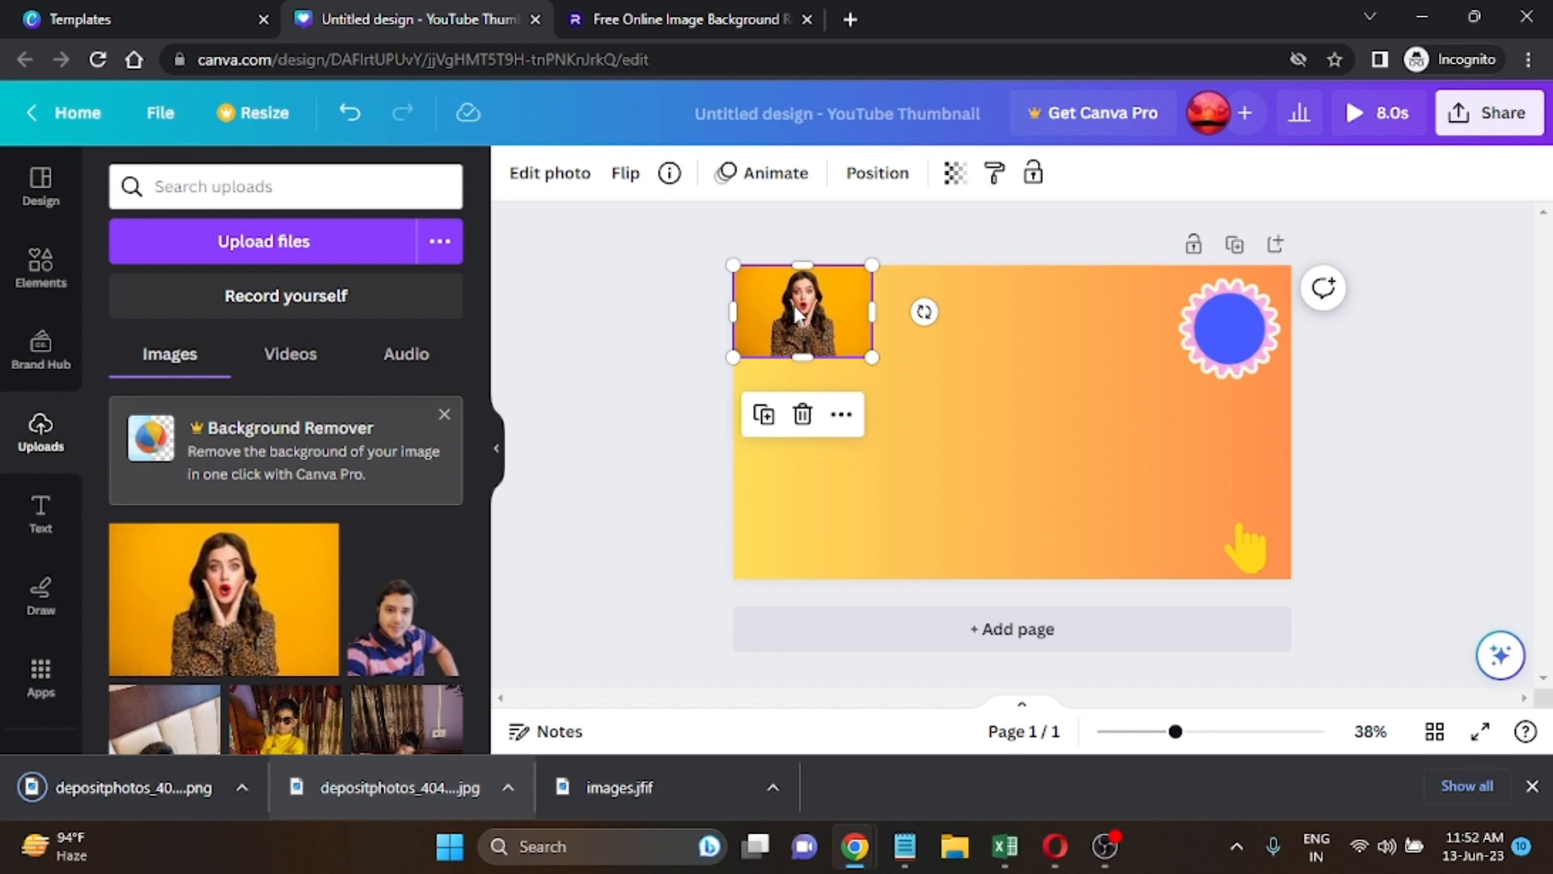
key(Delete)
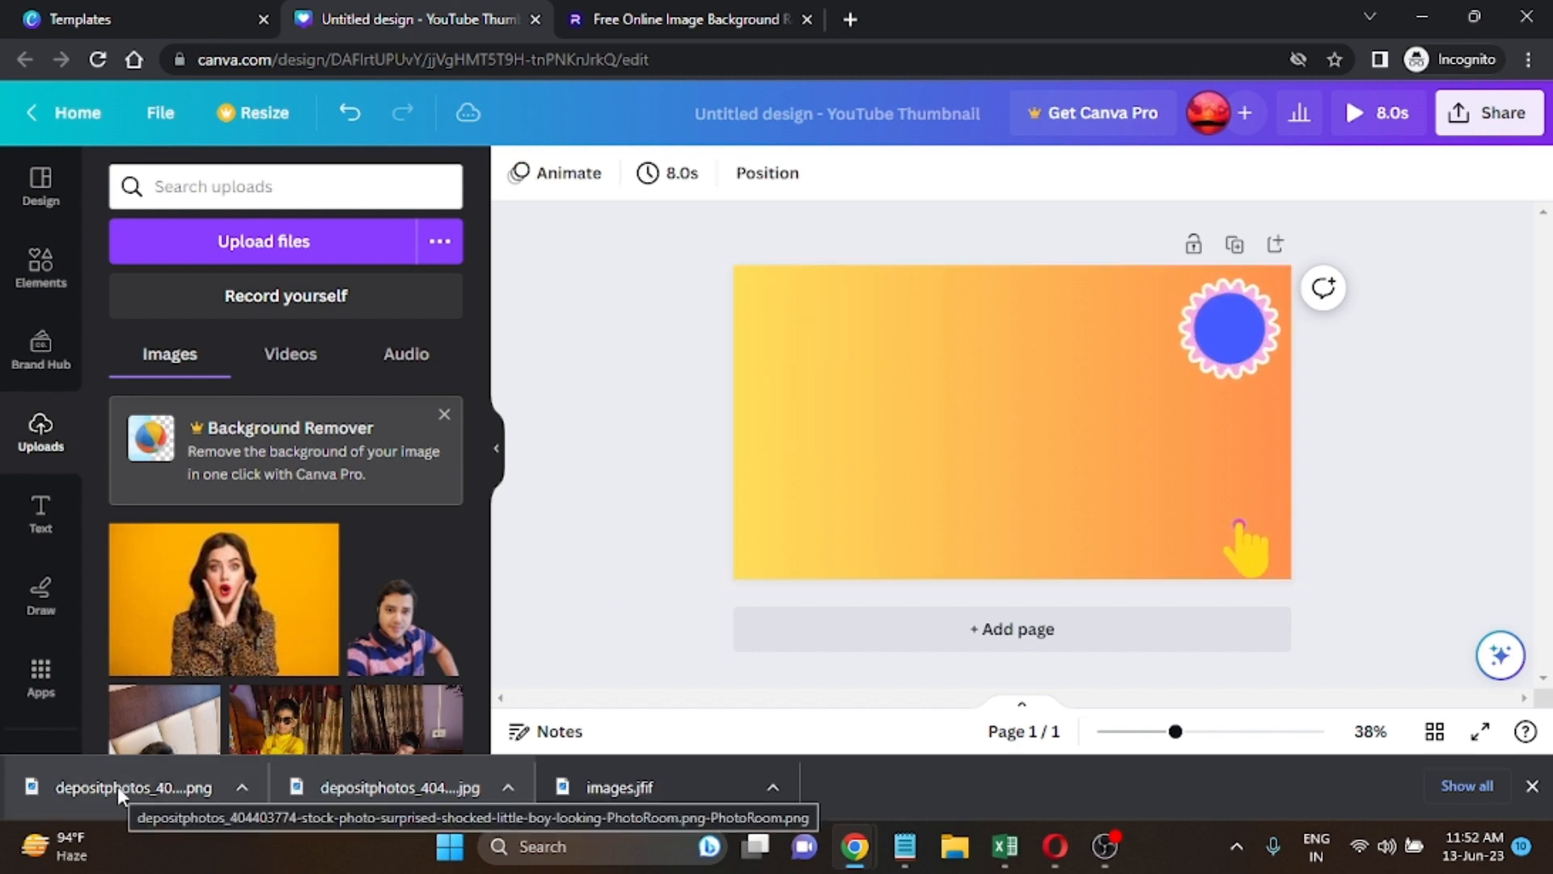
Add the downloaded PNG cut-out of the surprised boy, shrink it and place it in the page's upper-left corner.
drag(187, 786, 1008, 403)
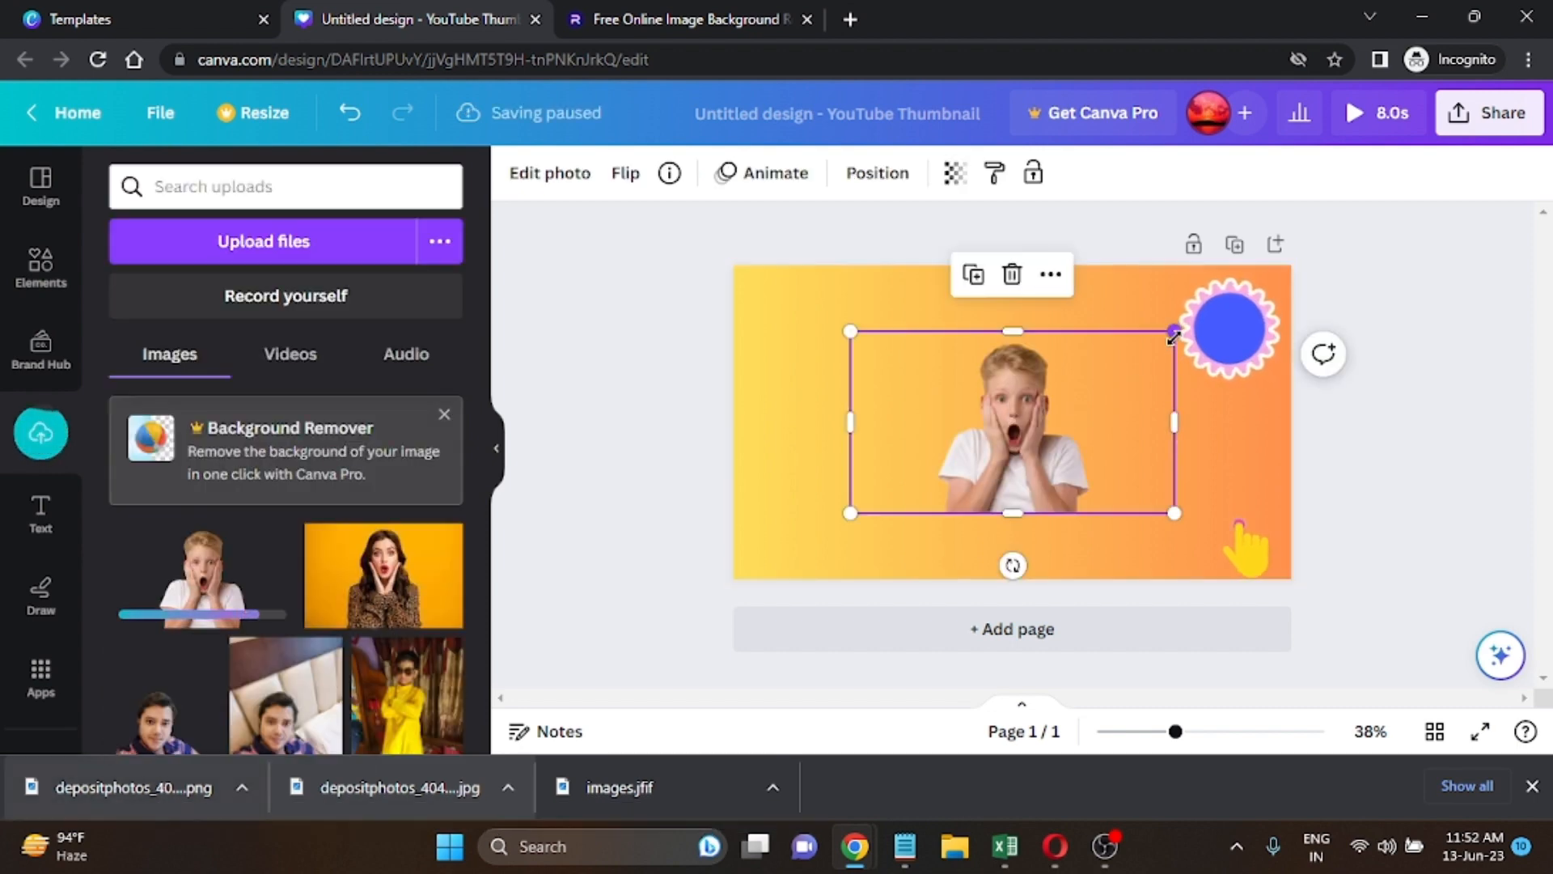
drag(1176, 335, 969, 455)
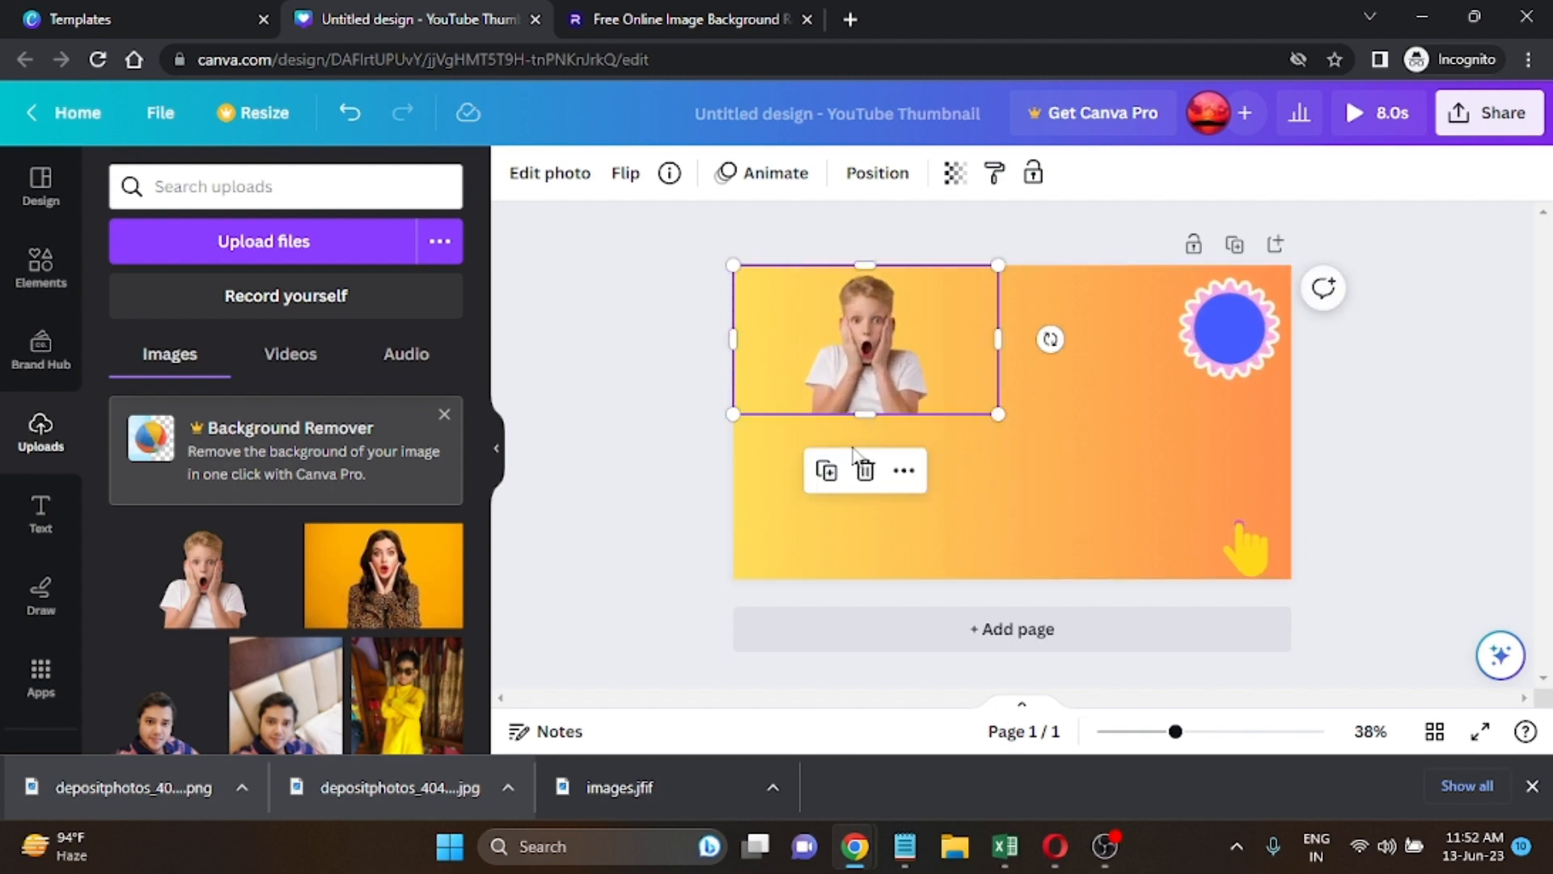
click(1111, 443)
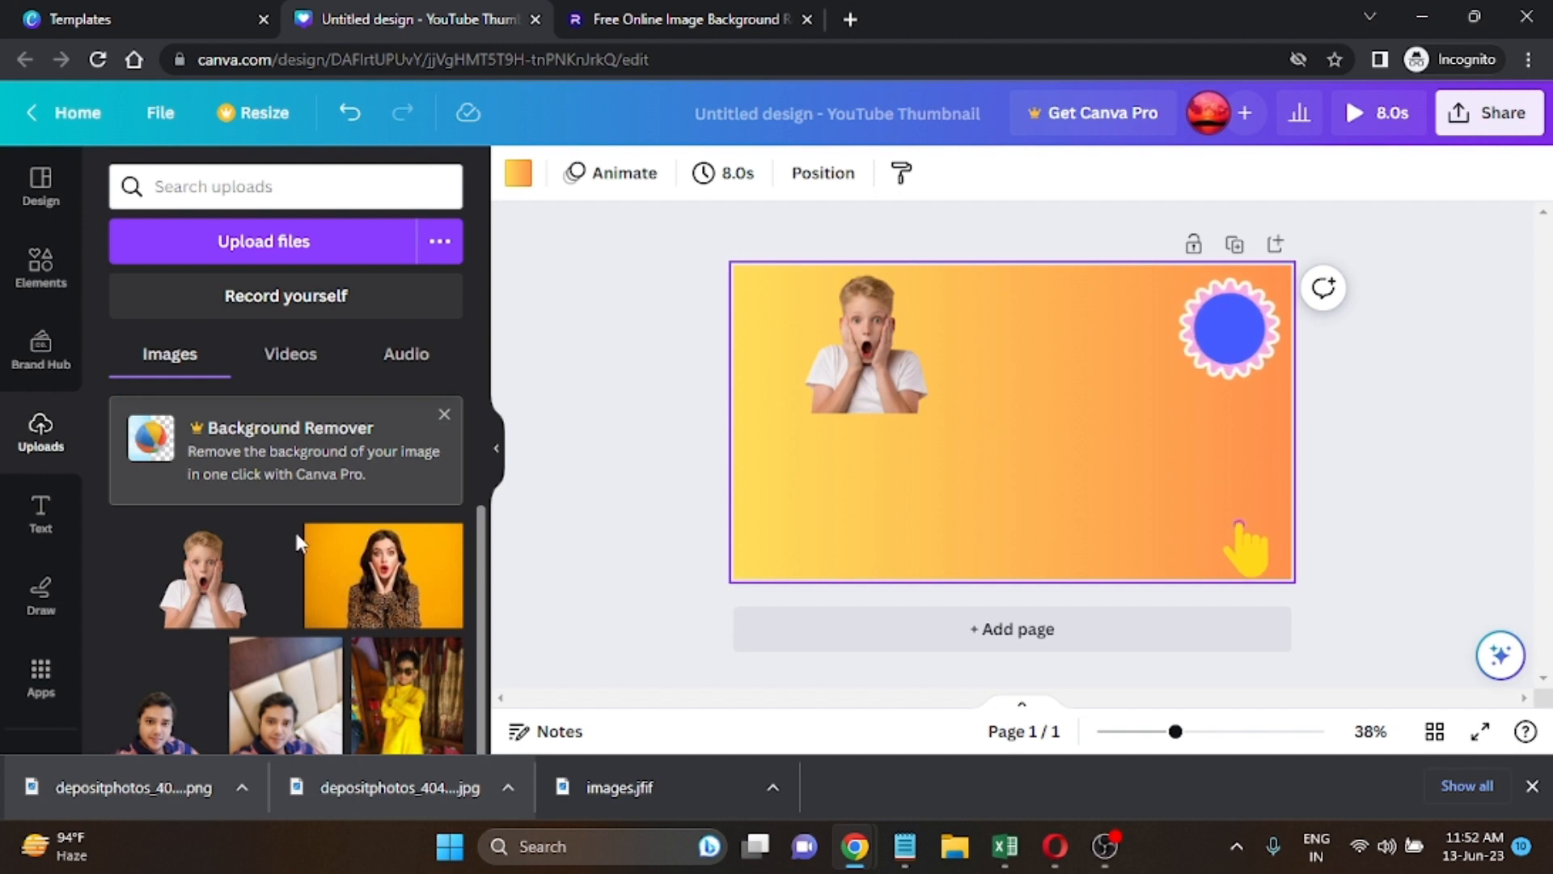
Add a text box to the page reading "How to increase view on your youtube channel".
click(42, 526)
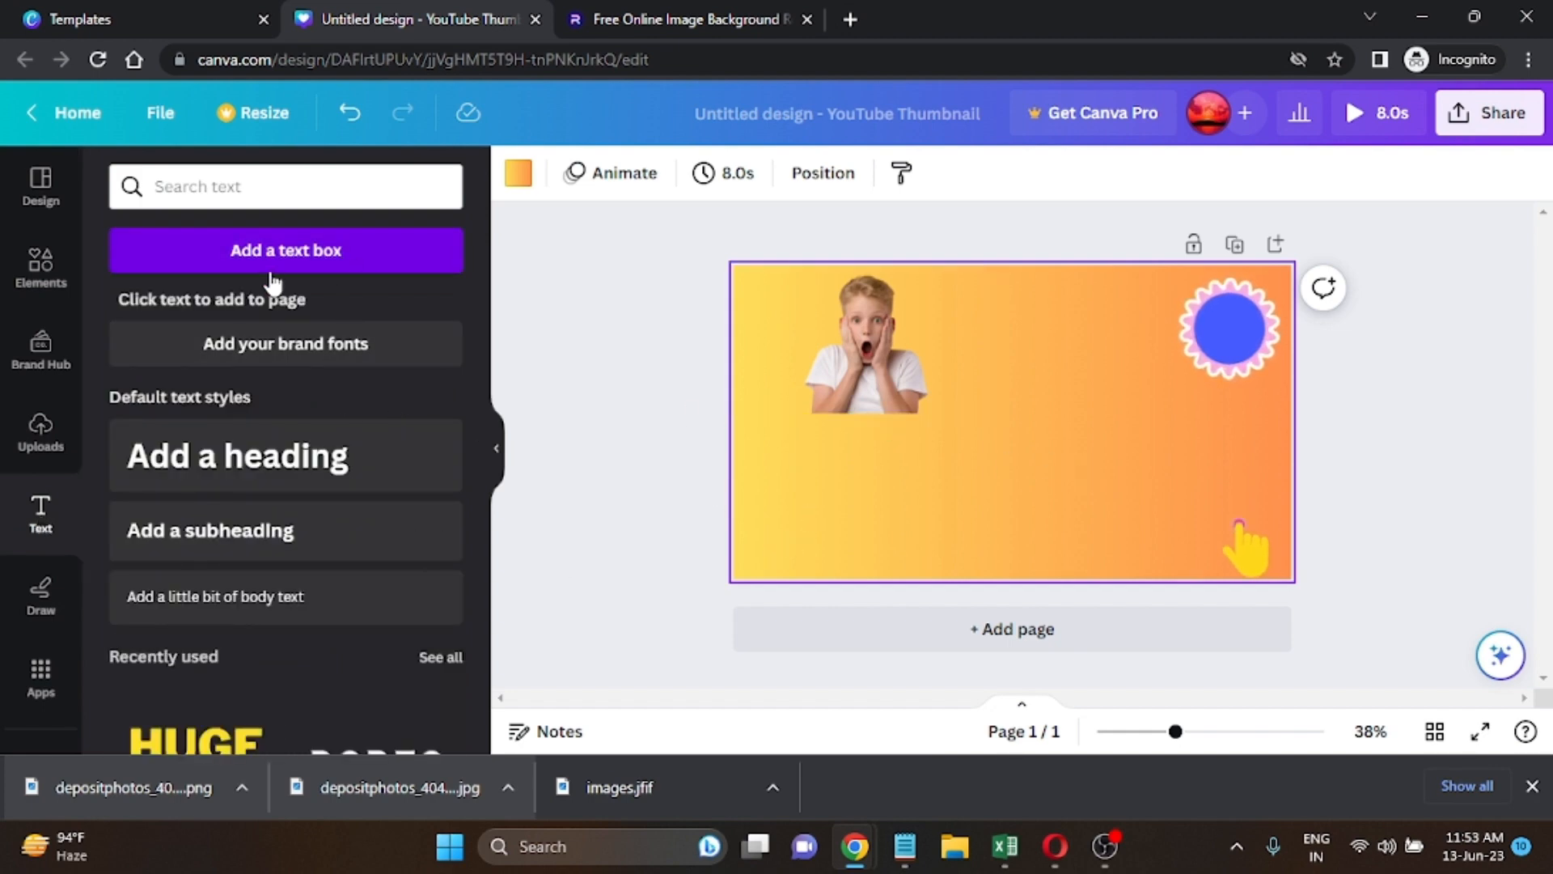
click(295, 254)
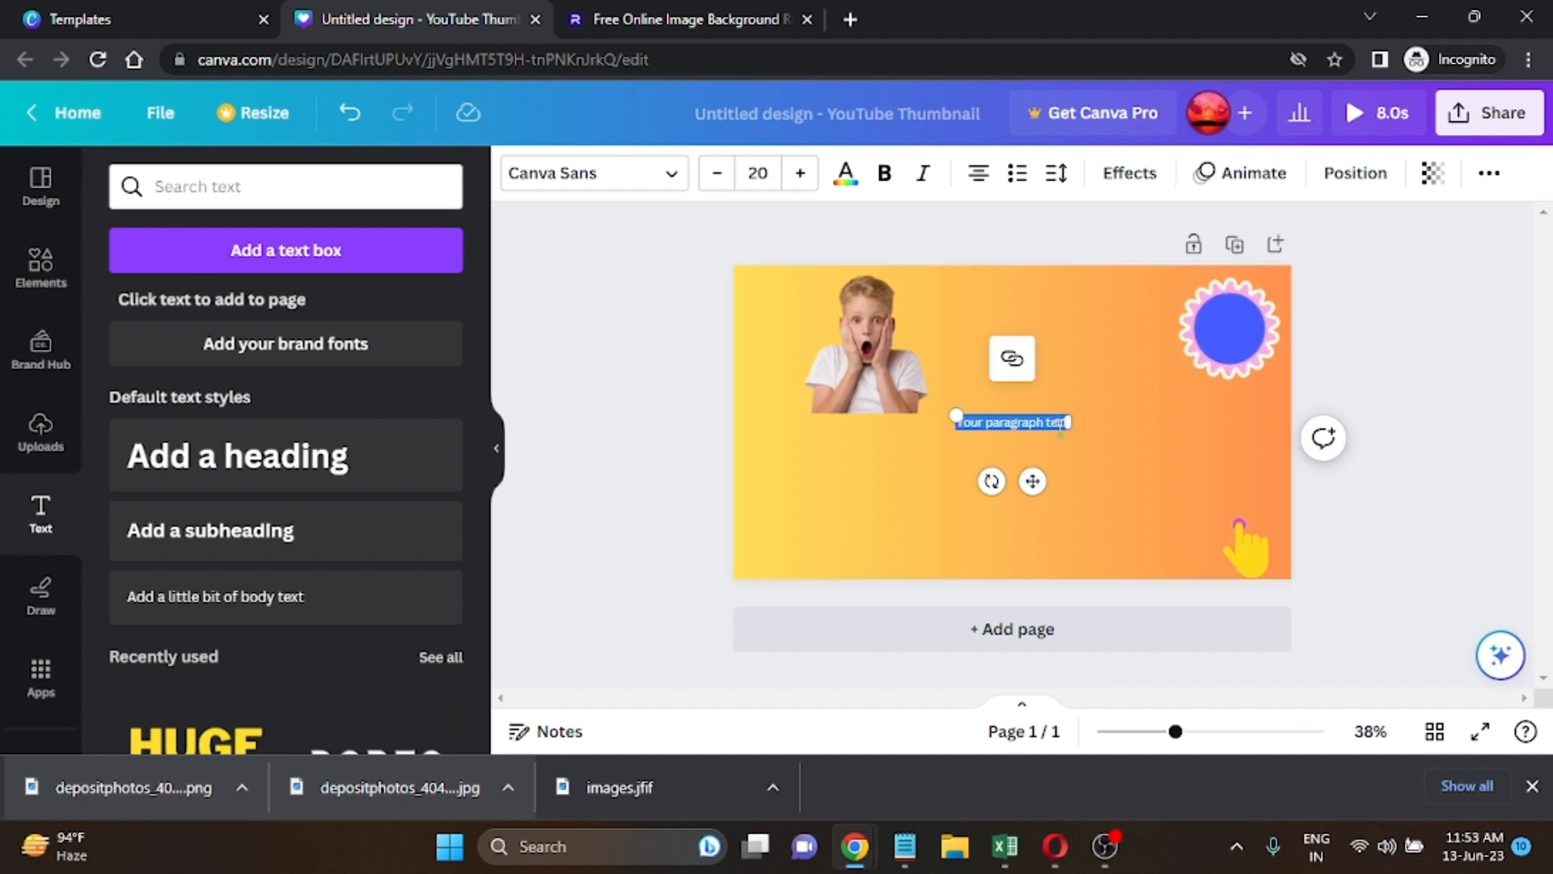
click(1018, 426)
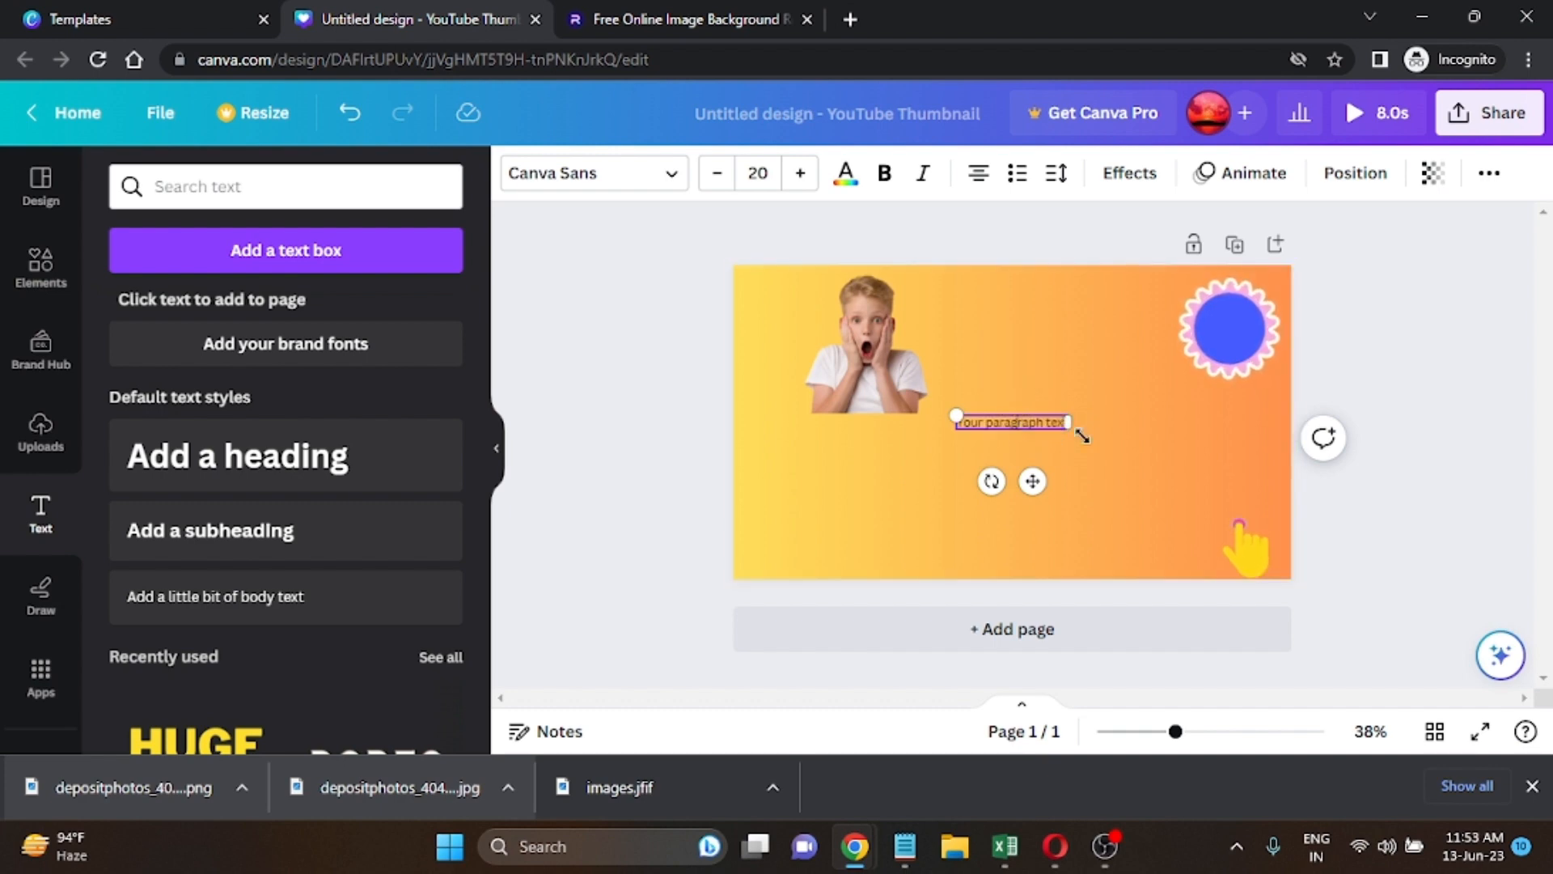
key(ctrl+a)
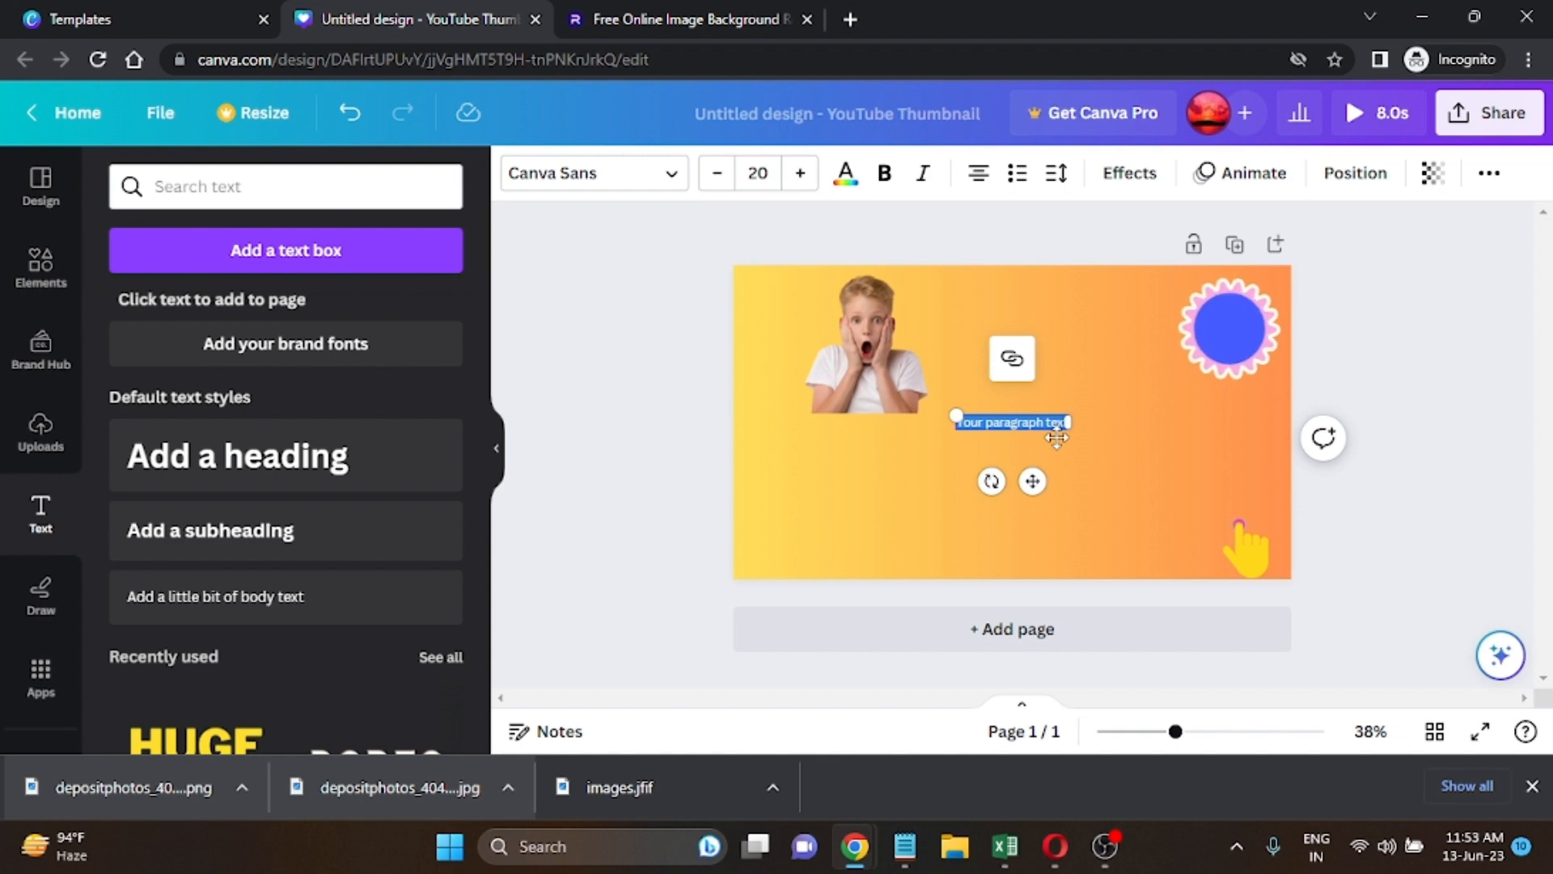
text(How)
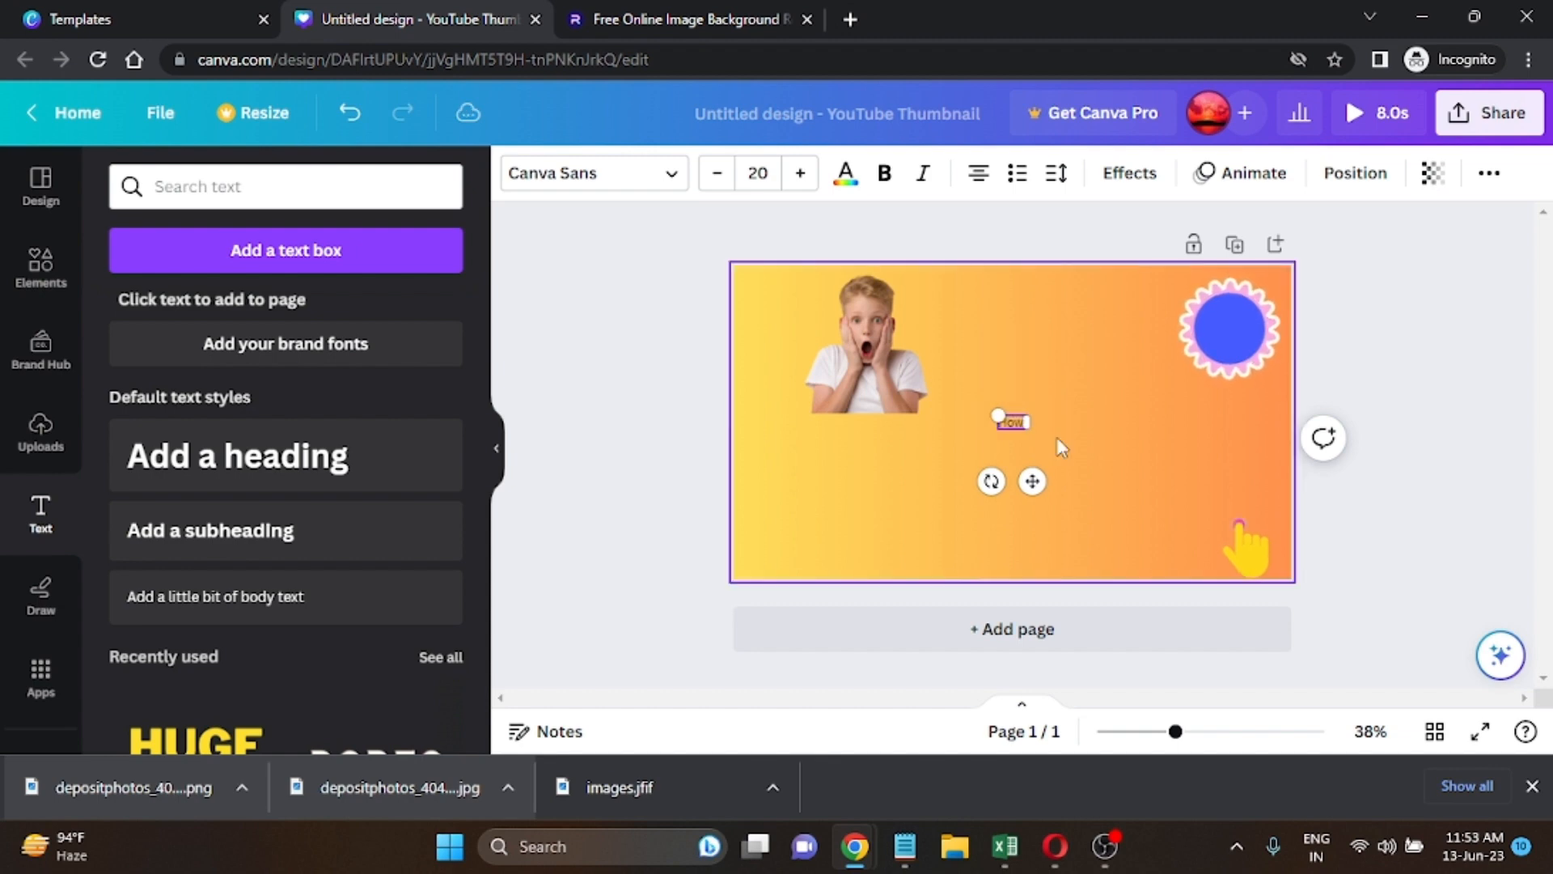
text( to incre)
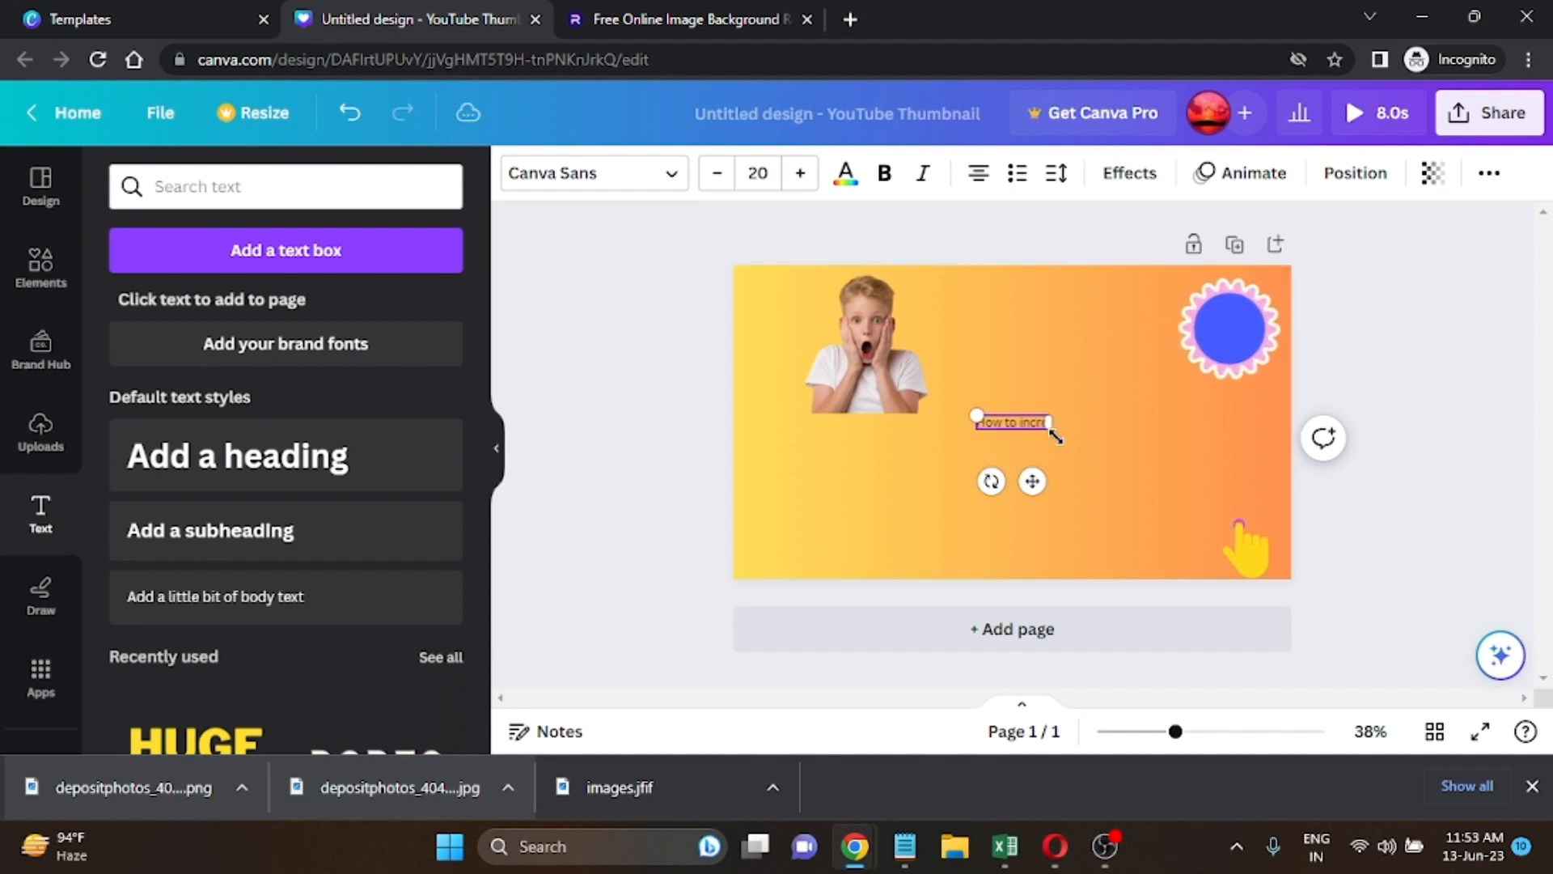
text(ase)
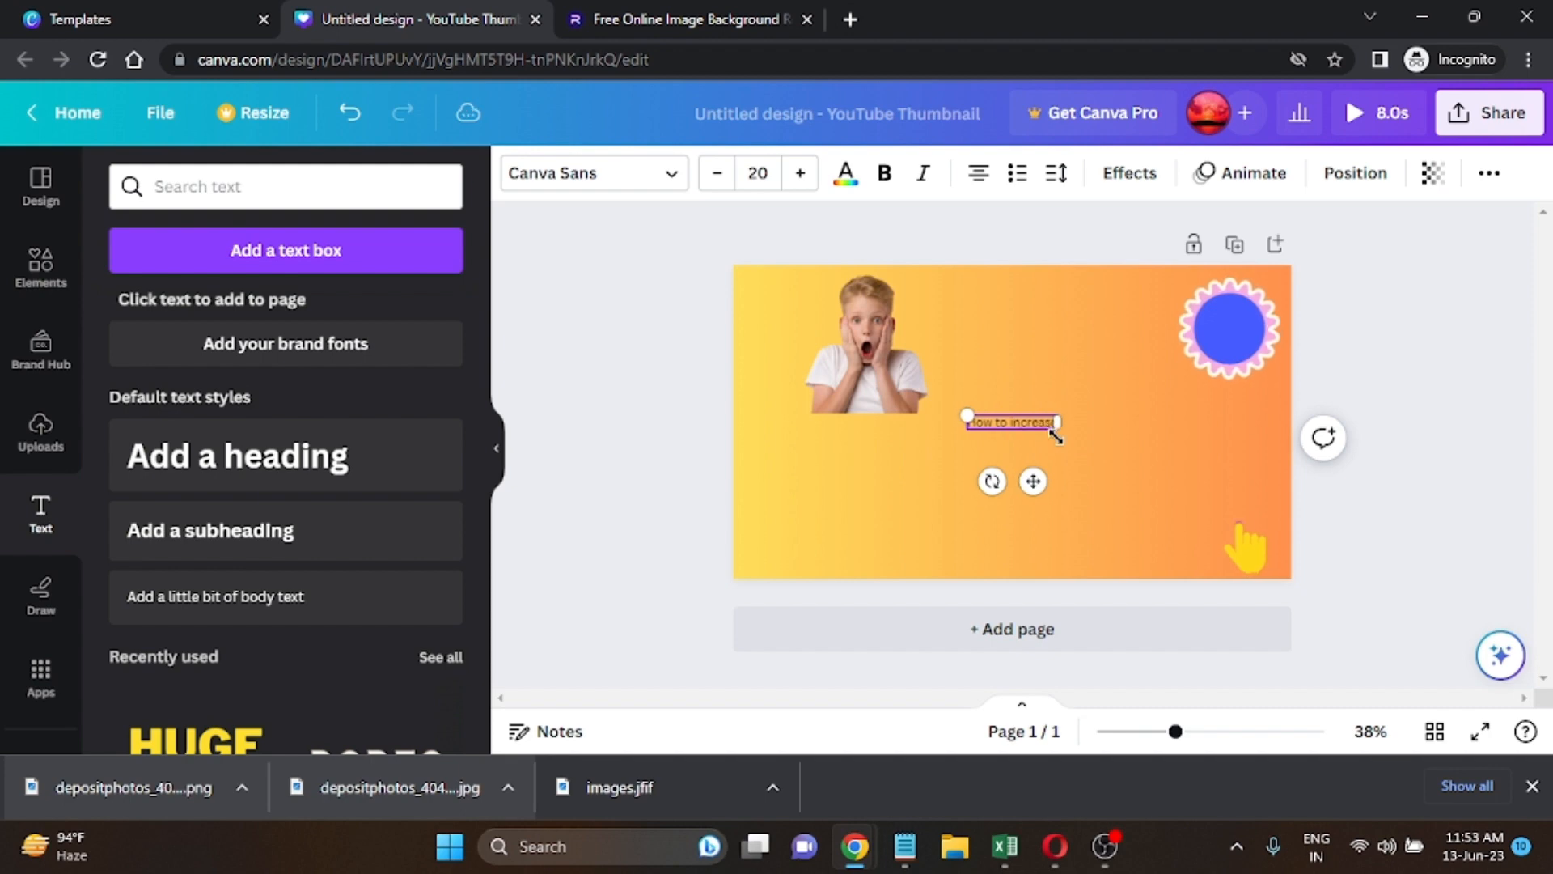
text( view of)
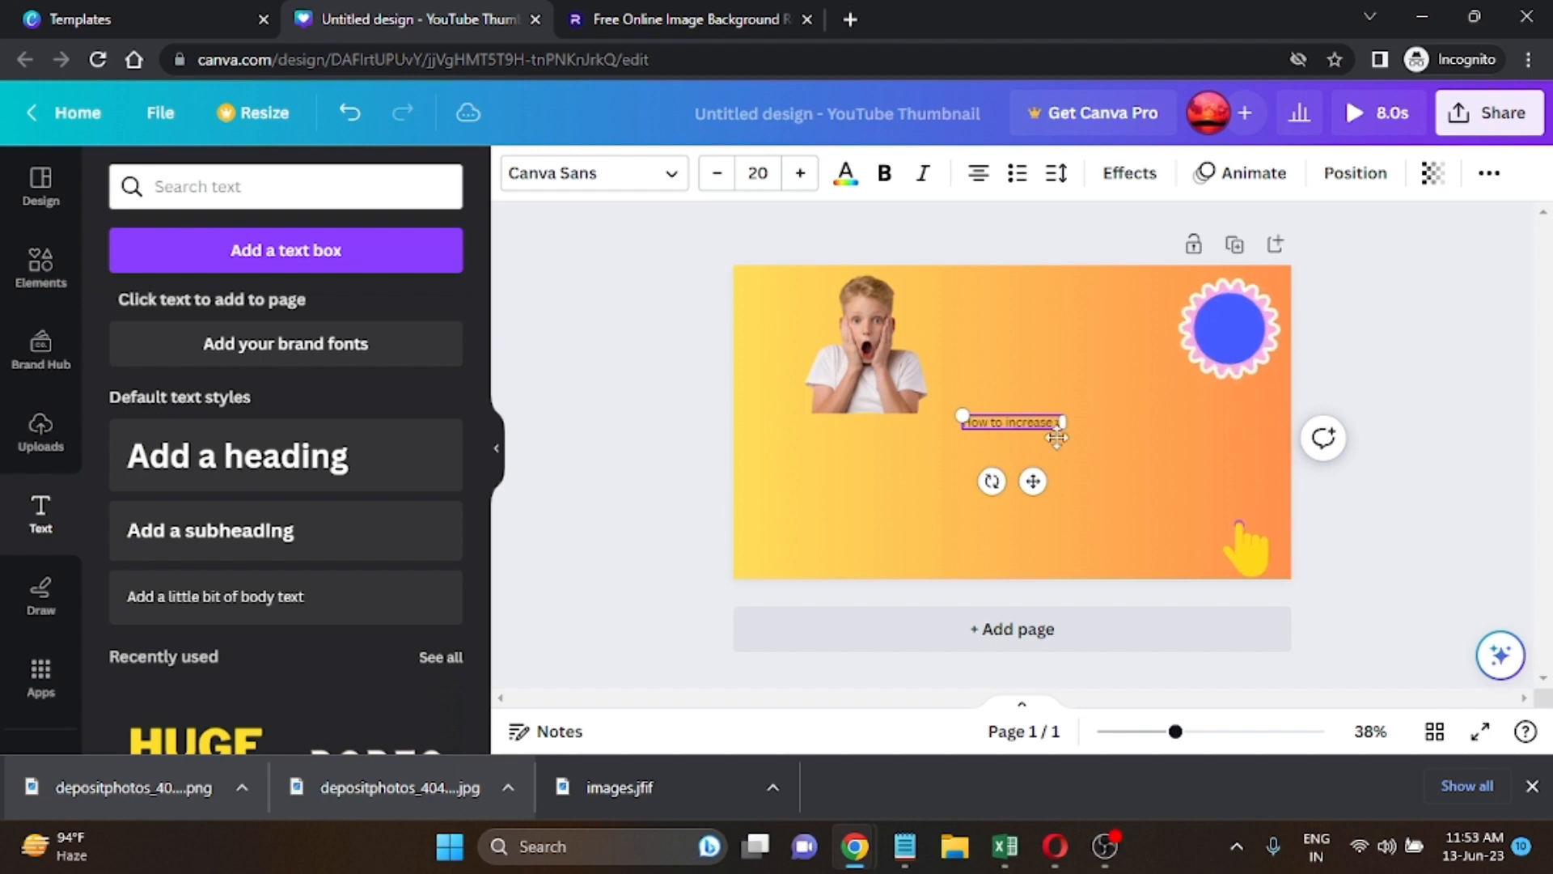
text(n your)
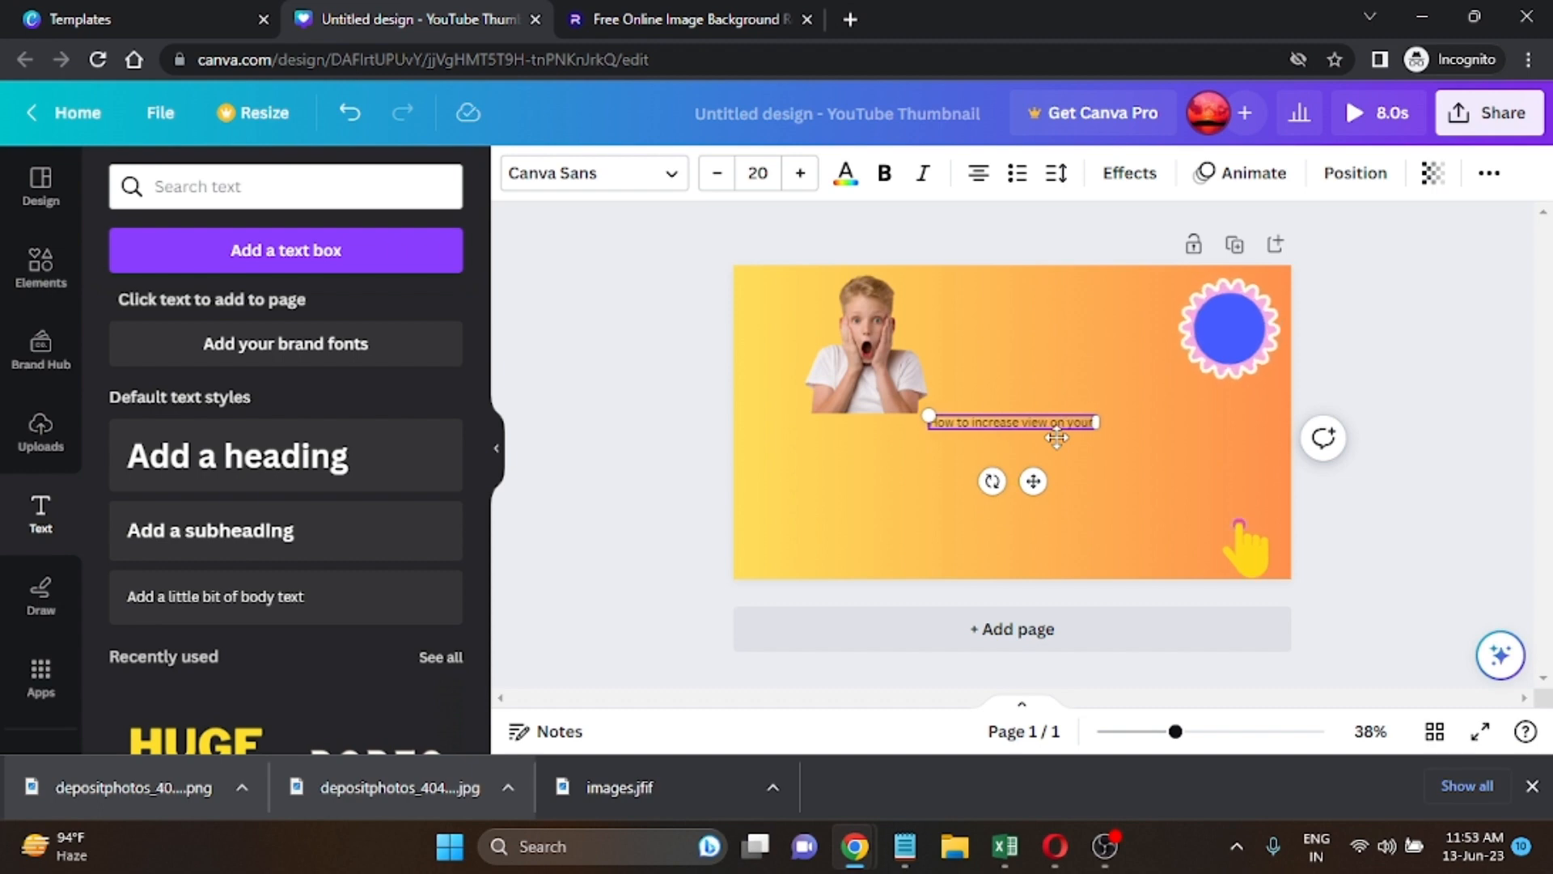
text( youtube)
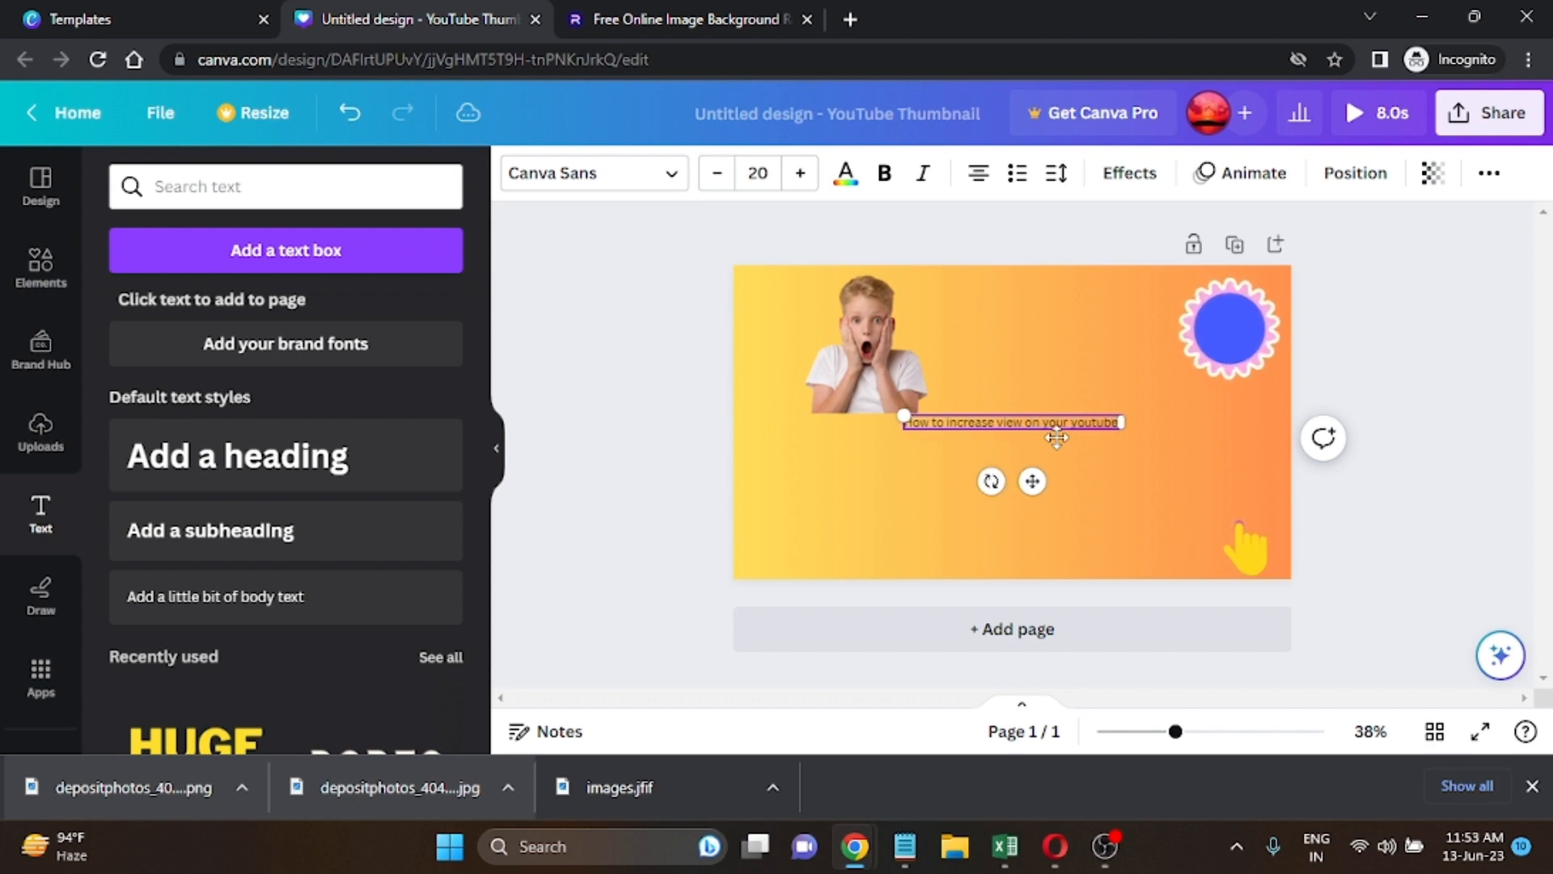
text( channe)
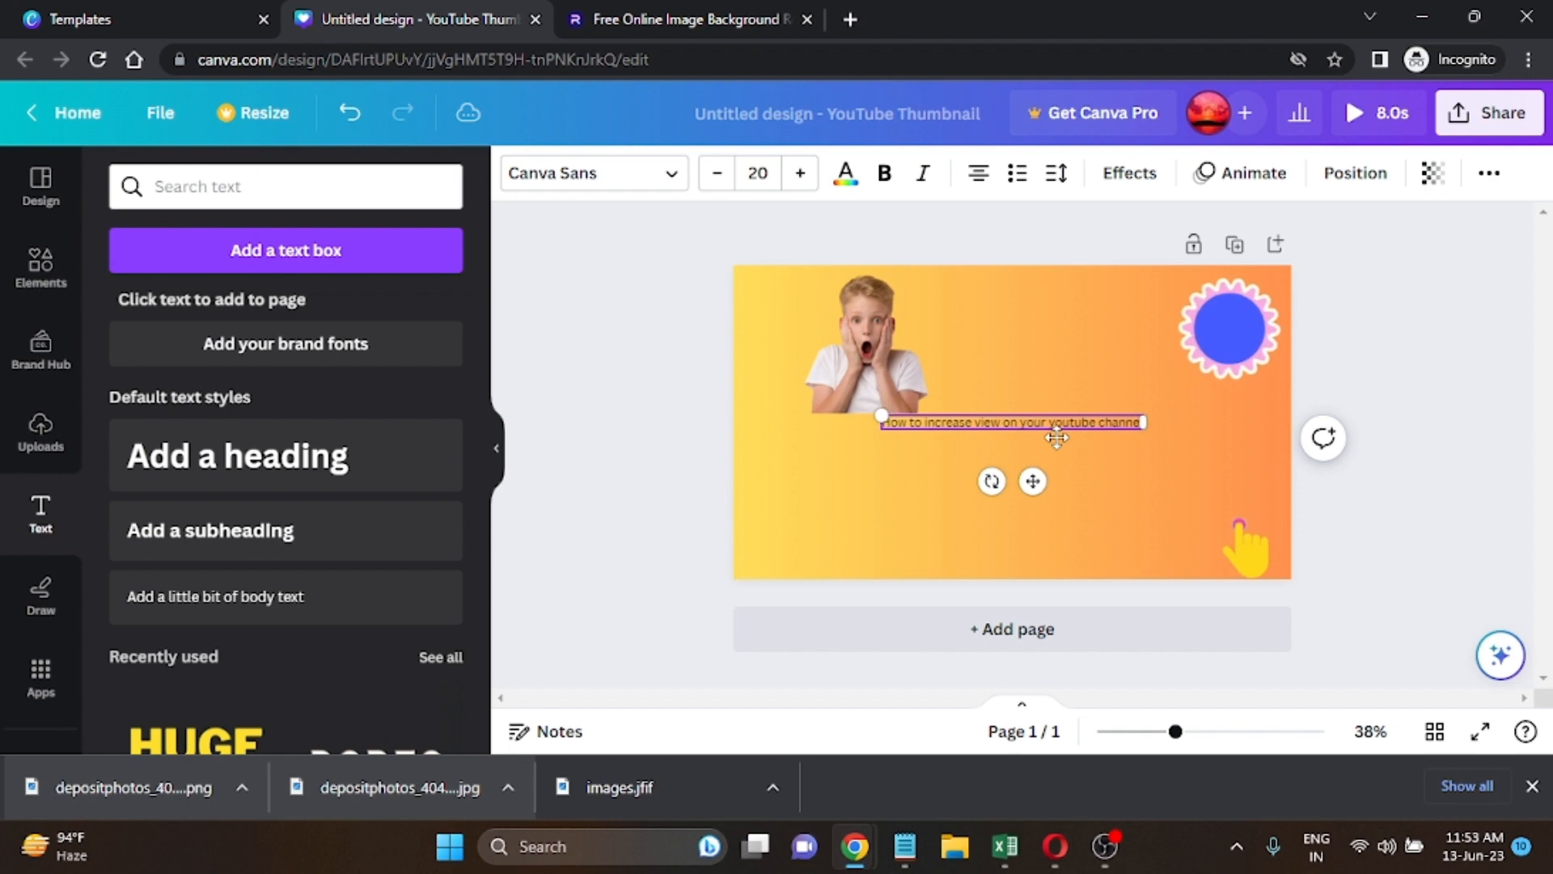
text(l)
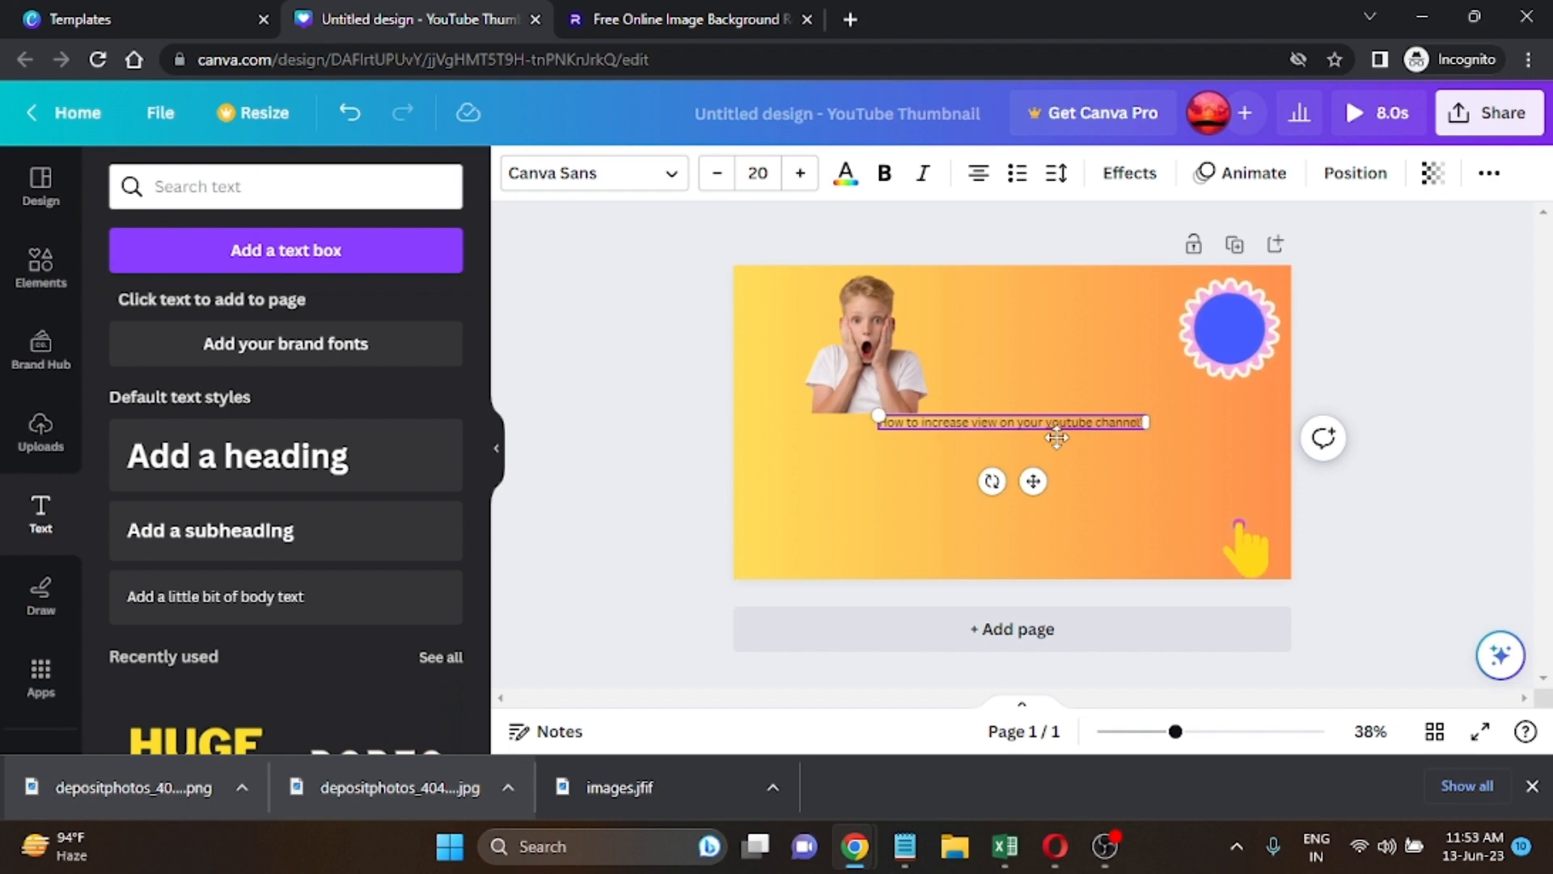
Add a line break to the title text and set its font size to 30.
key(Return)
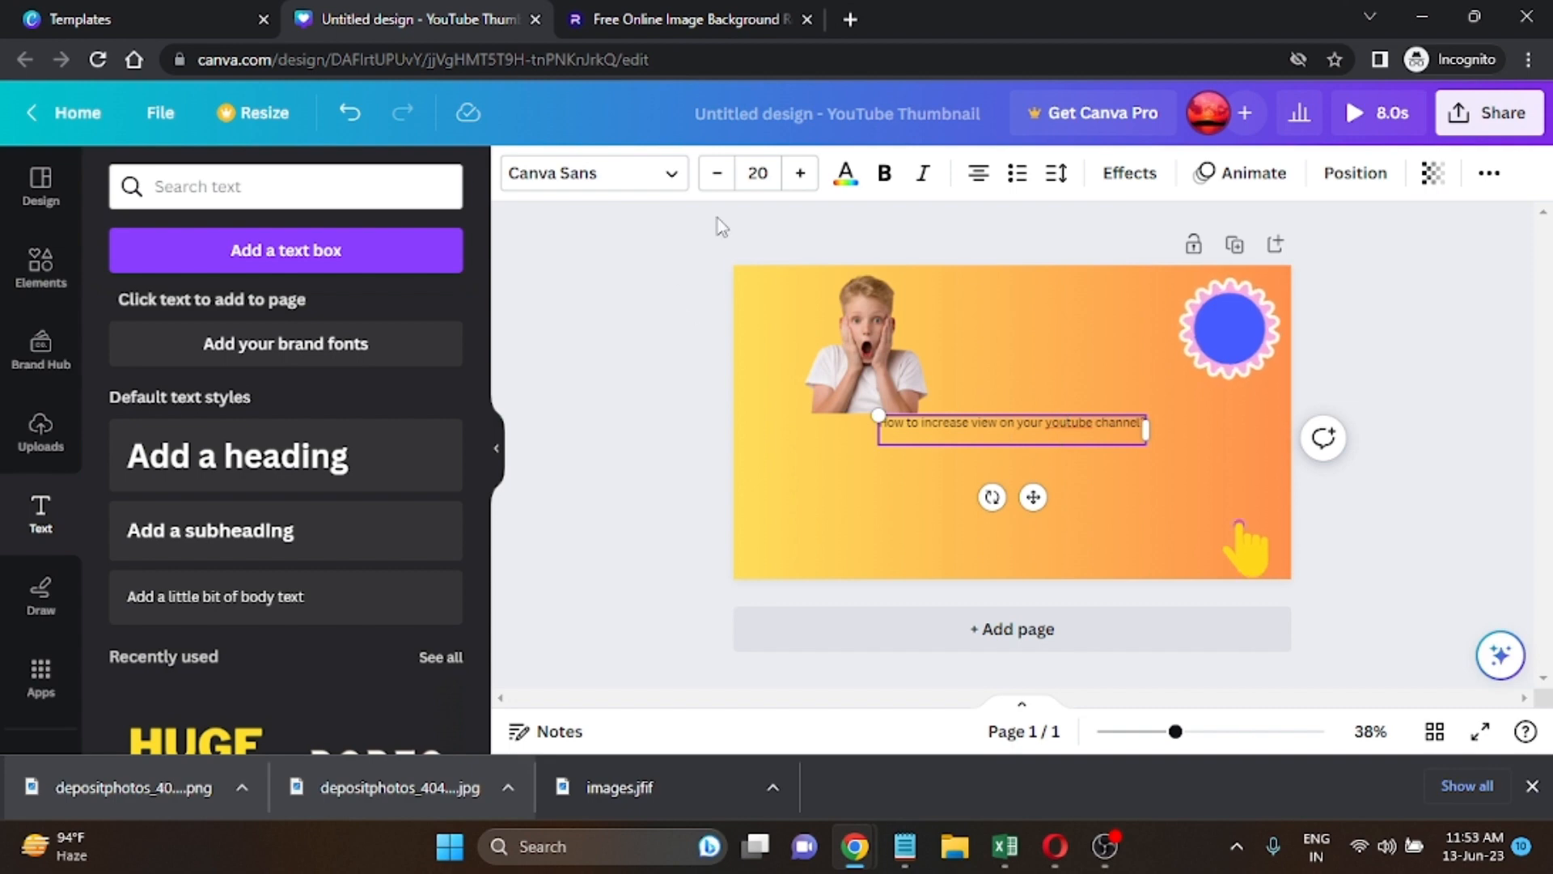
click(800, 178)
click(799, 178)
click(799, 178)
click(799, 178)
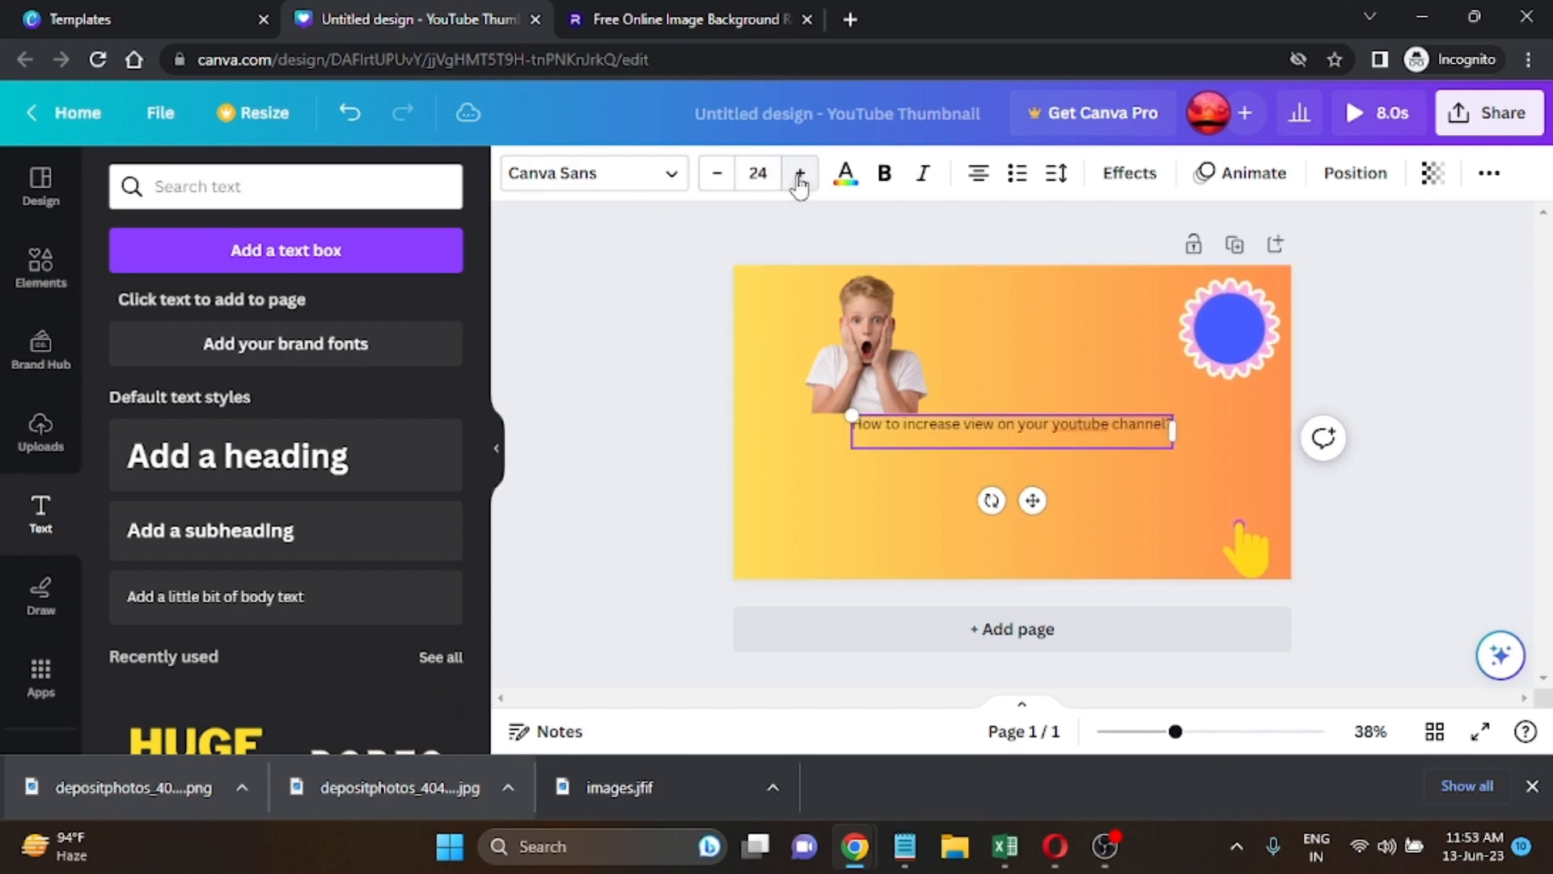
click(799, 178)
click(799, 178)
click(799, 178)
click(799, 178)
click(799, 180)
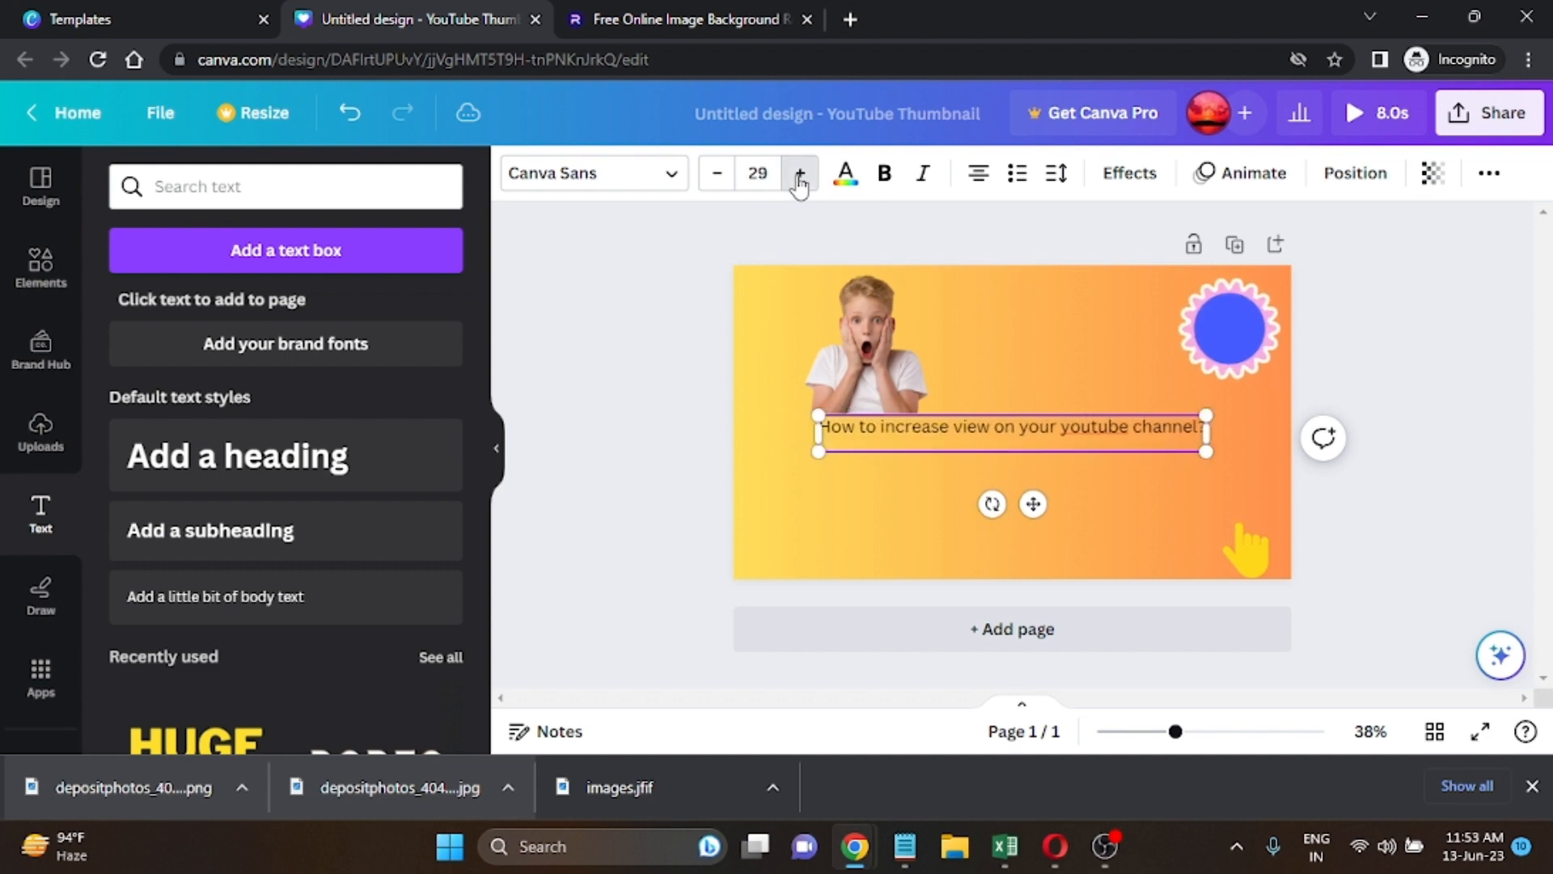
click(799, 180)
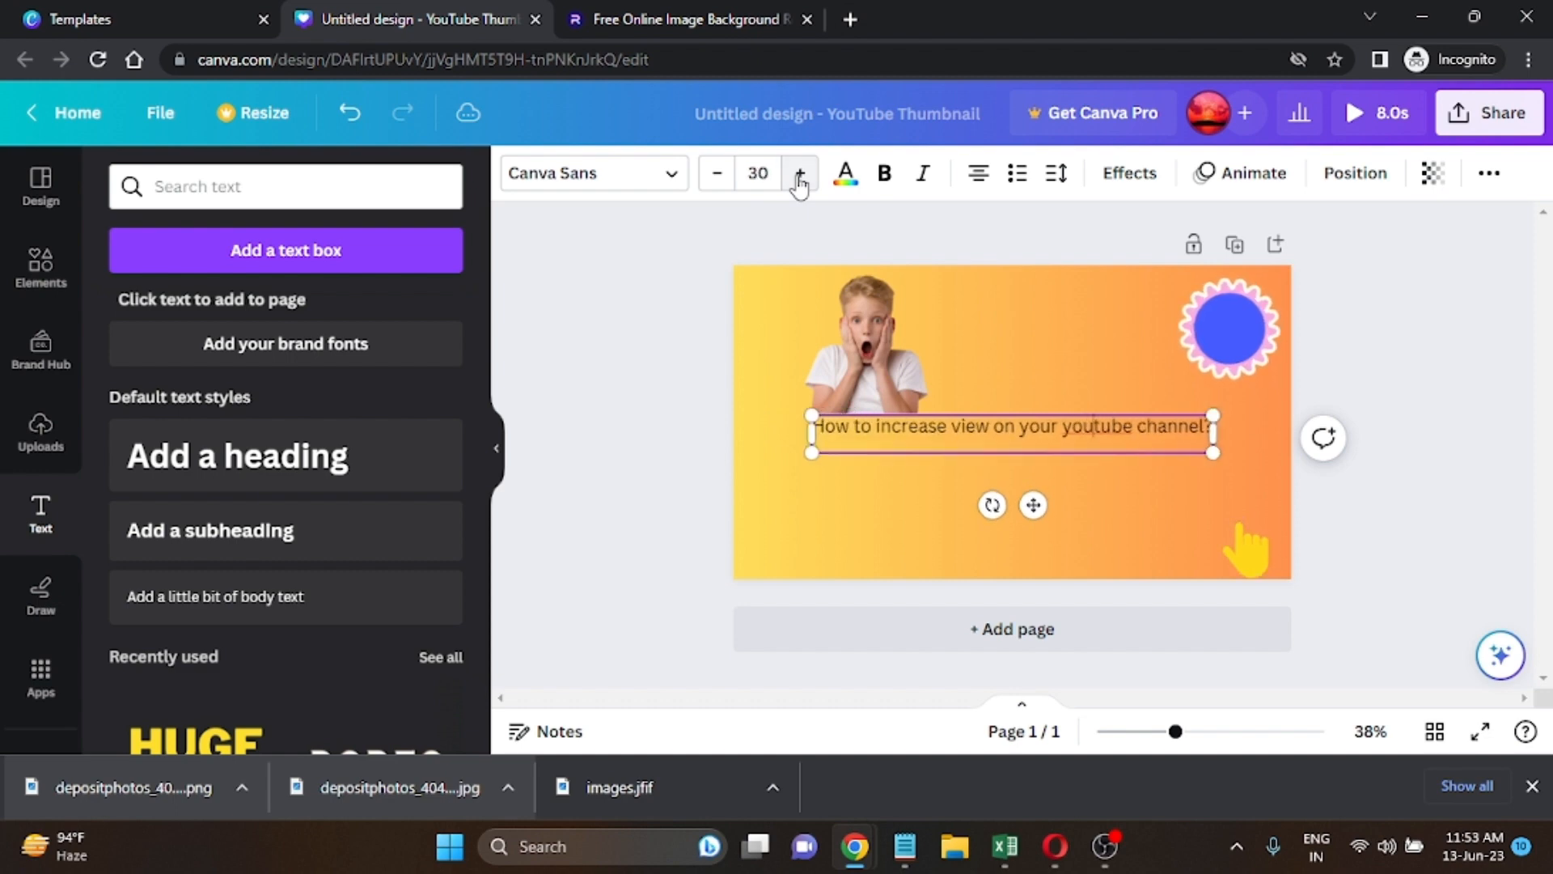
Try the Eastman Grotesque and Telegraf Medium fonts on the title text, settling on Shrikhand.
click(668, 176)
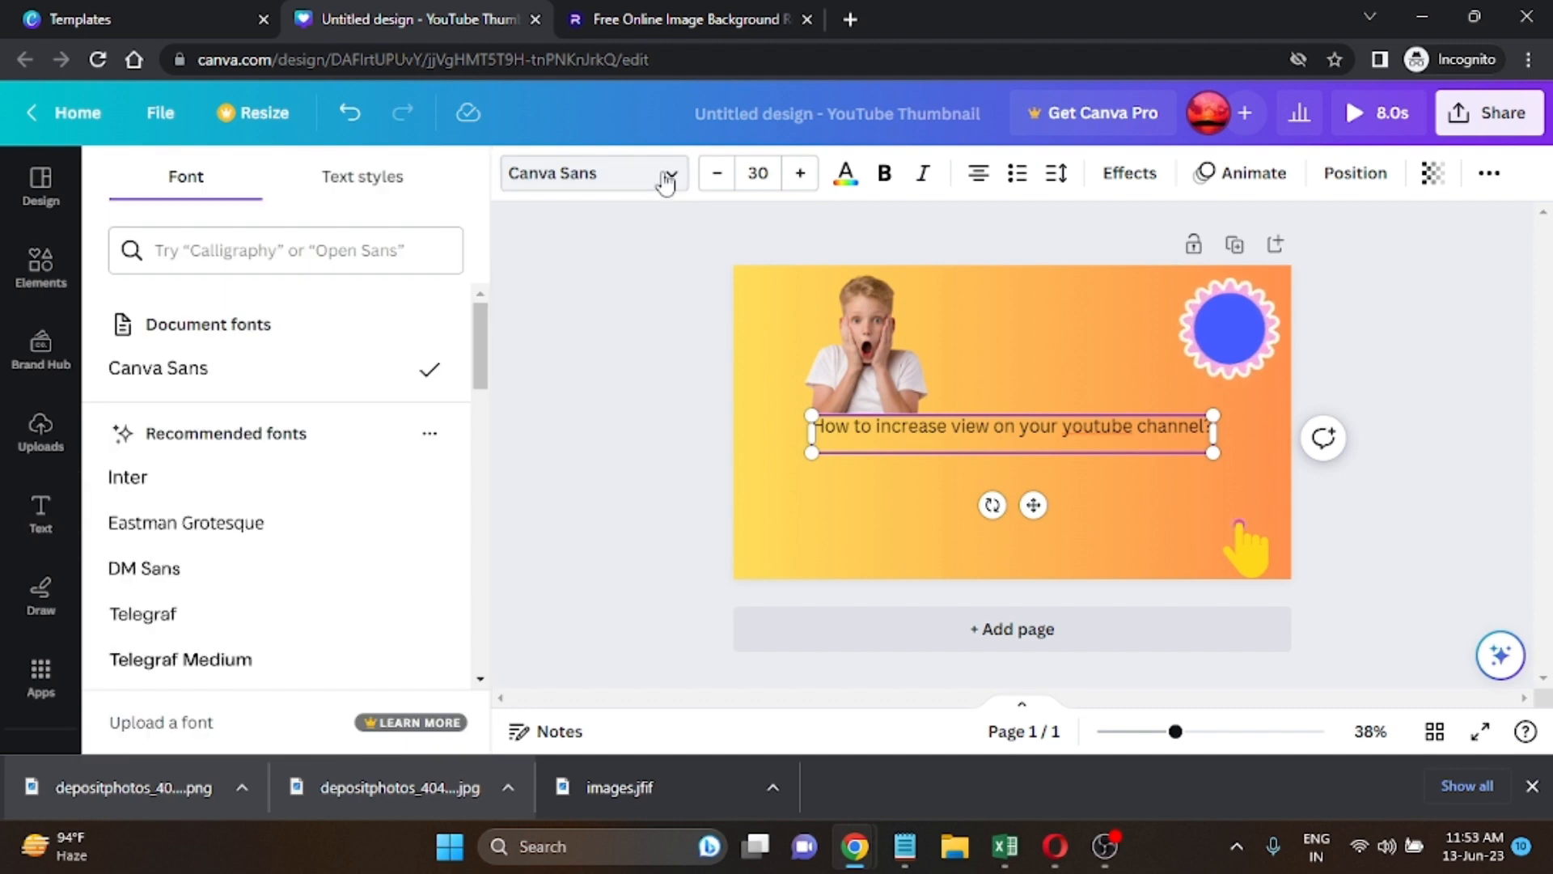
click(258, 530)
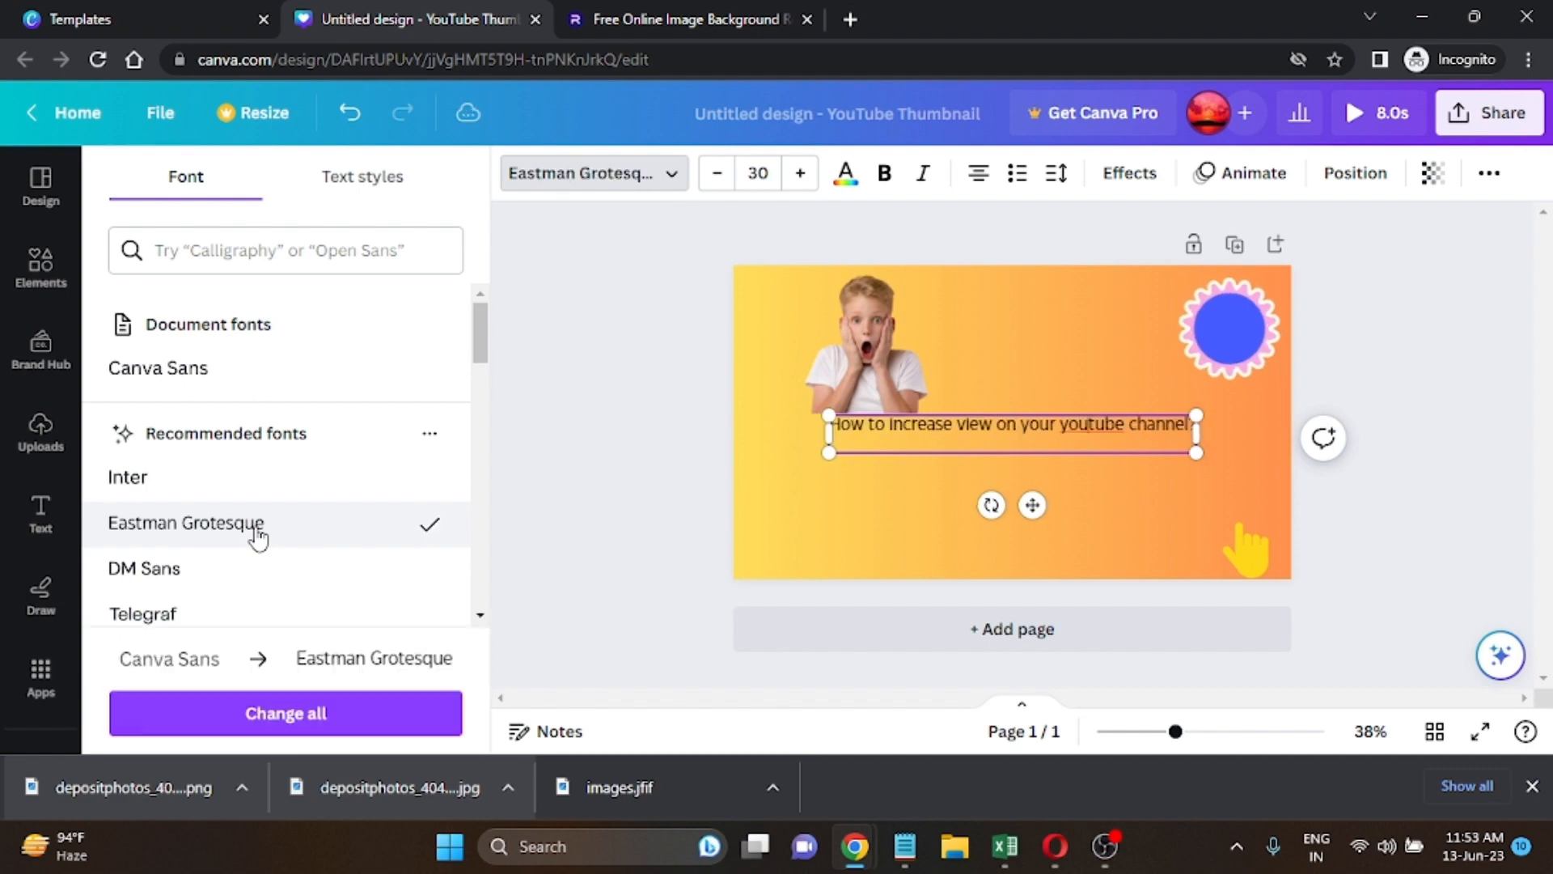
scroll(218, 546, down, 3)
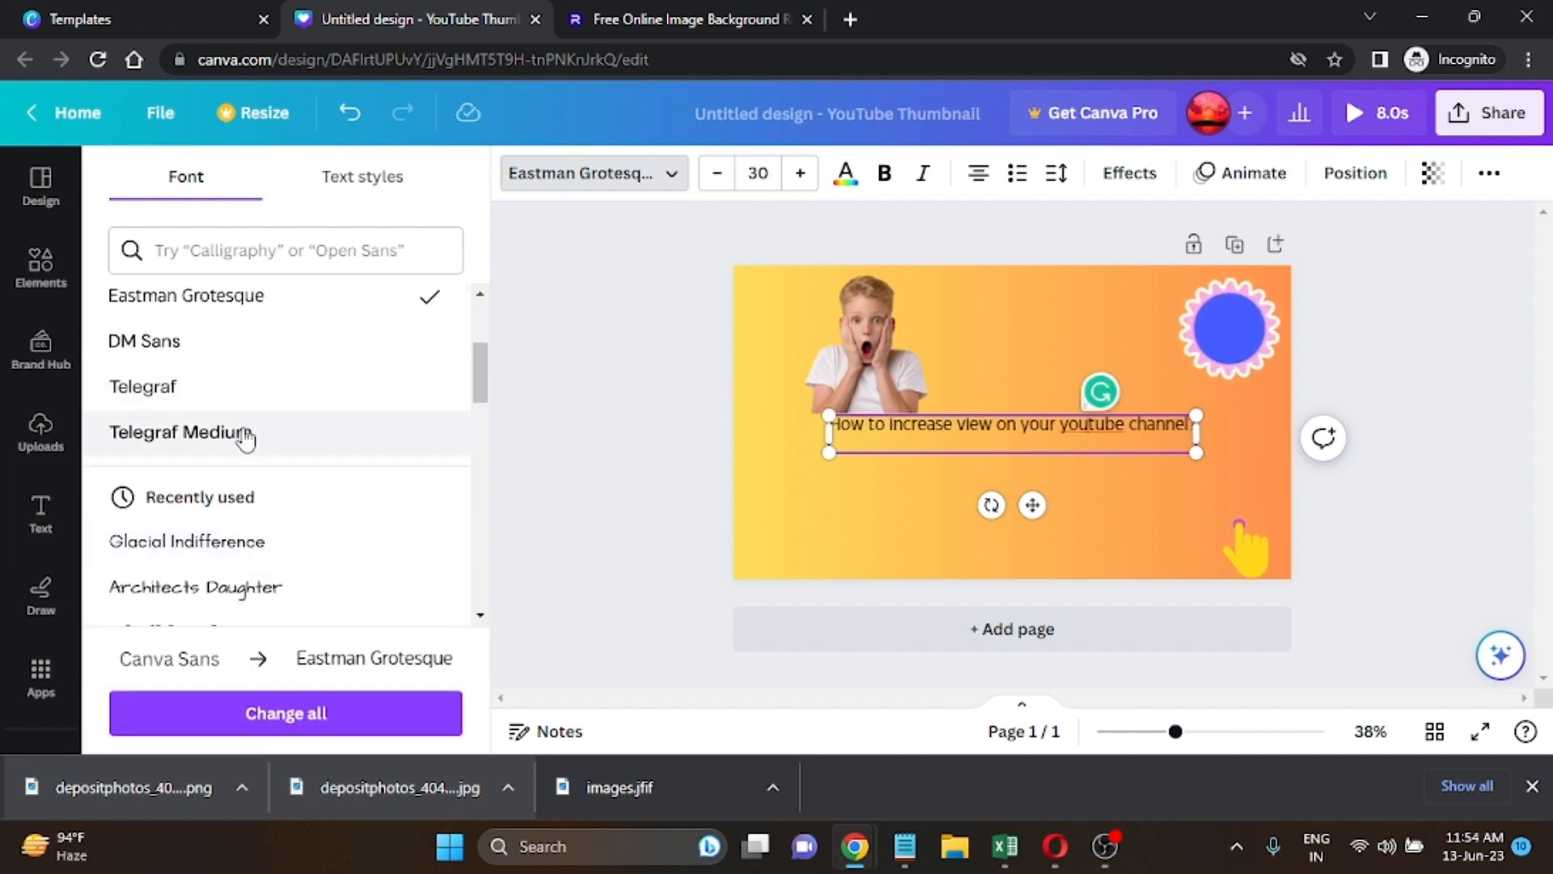
click(242, 440)
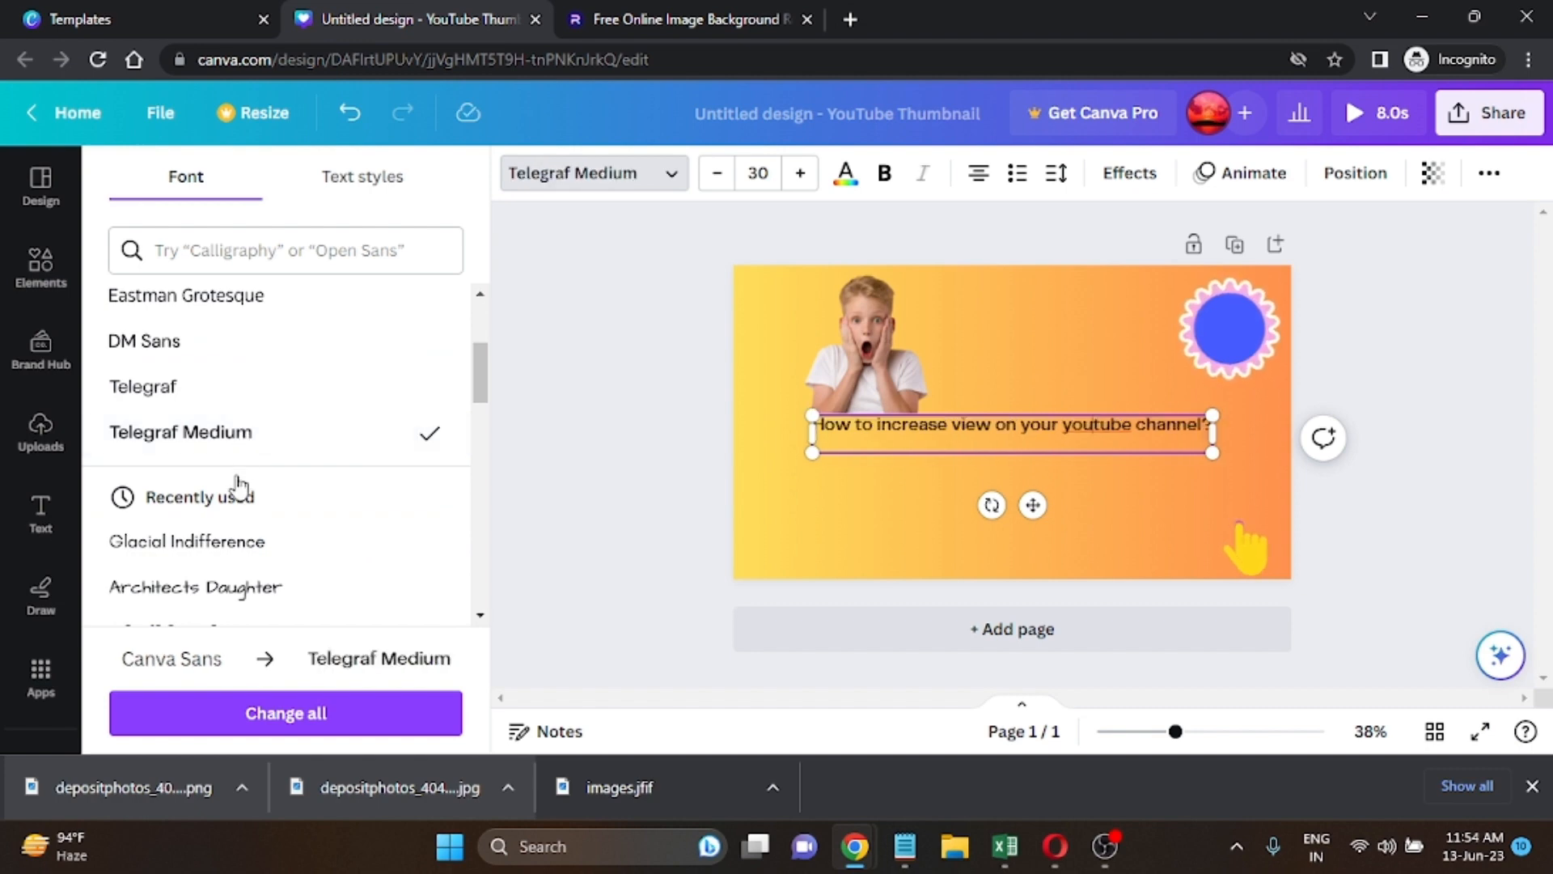
scroll(232, 482, down, 3)
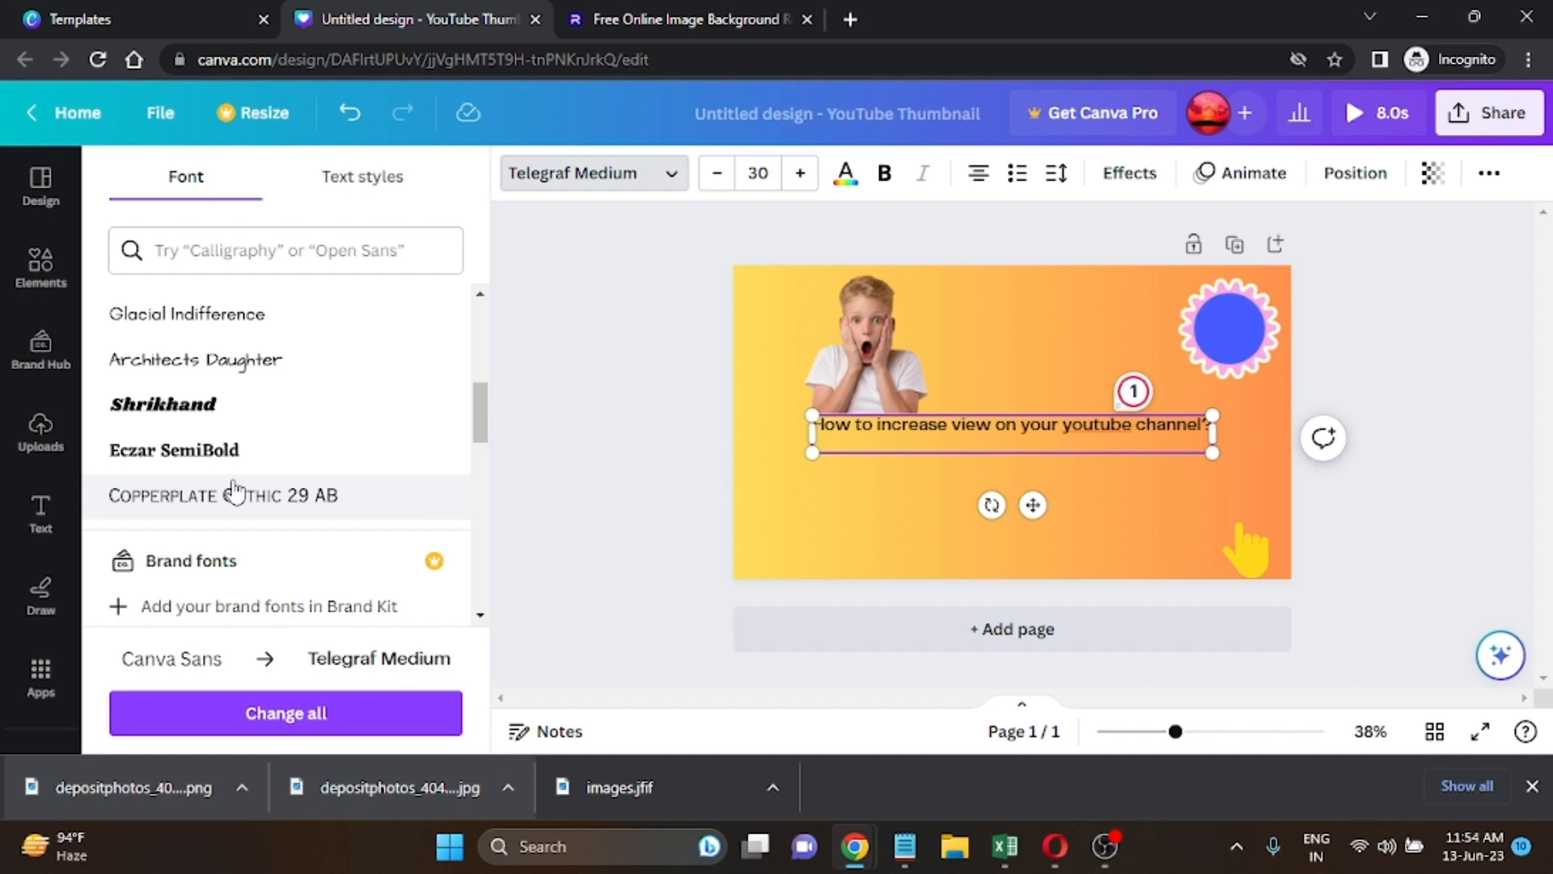
click(209, 413)
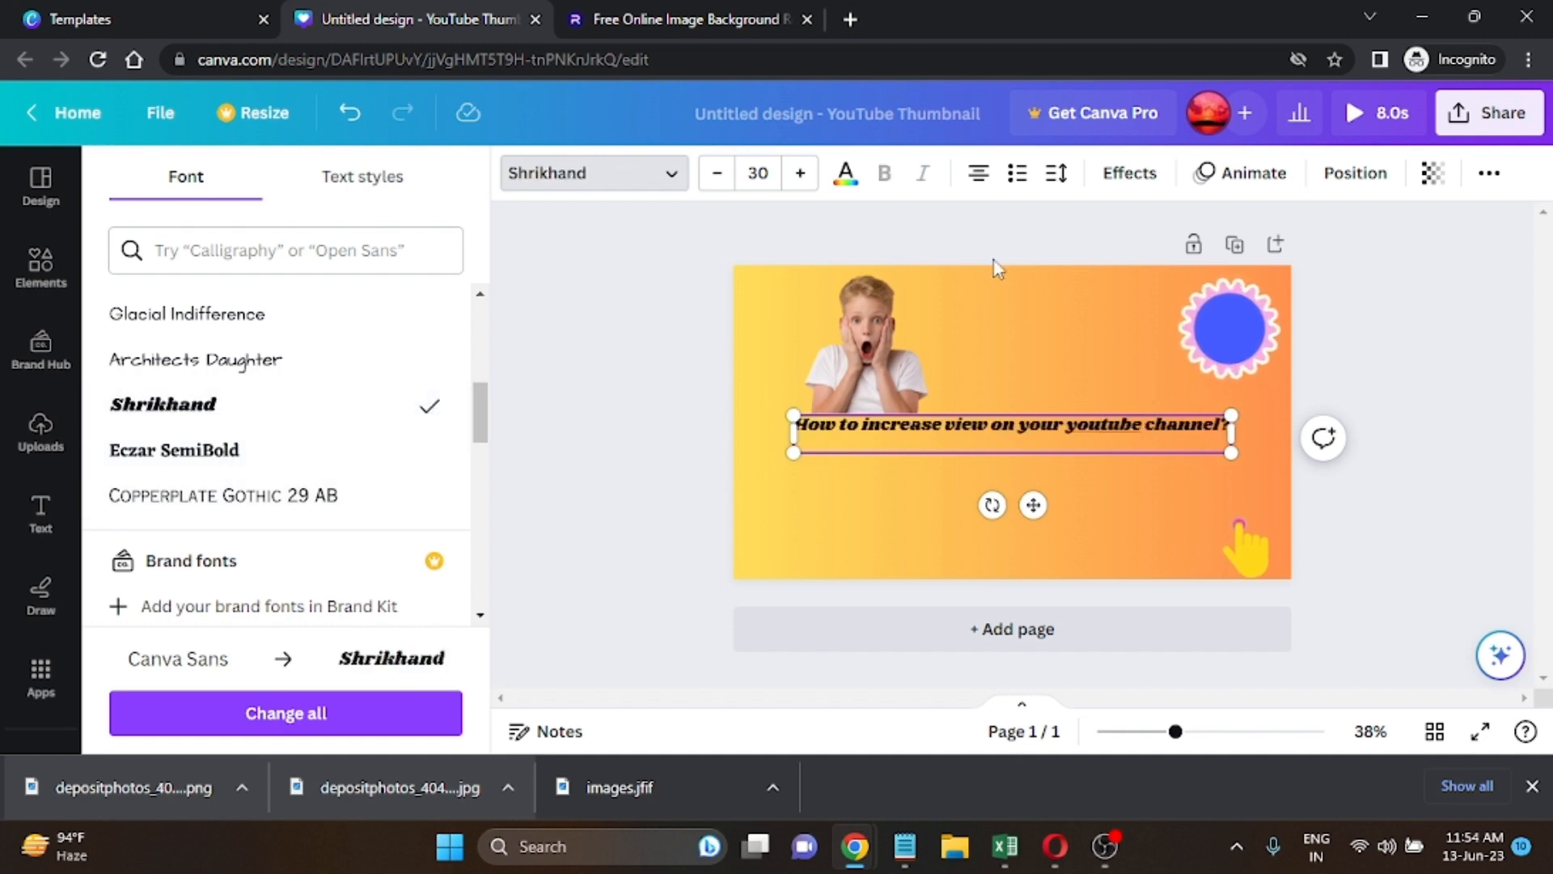
Shrink the title's text box from its corner, then raise the font size to 33 so the title wraps onto two lines.
drag(1233, 454, 987, 489)
click(799, 173)
click(799, 174)
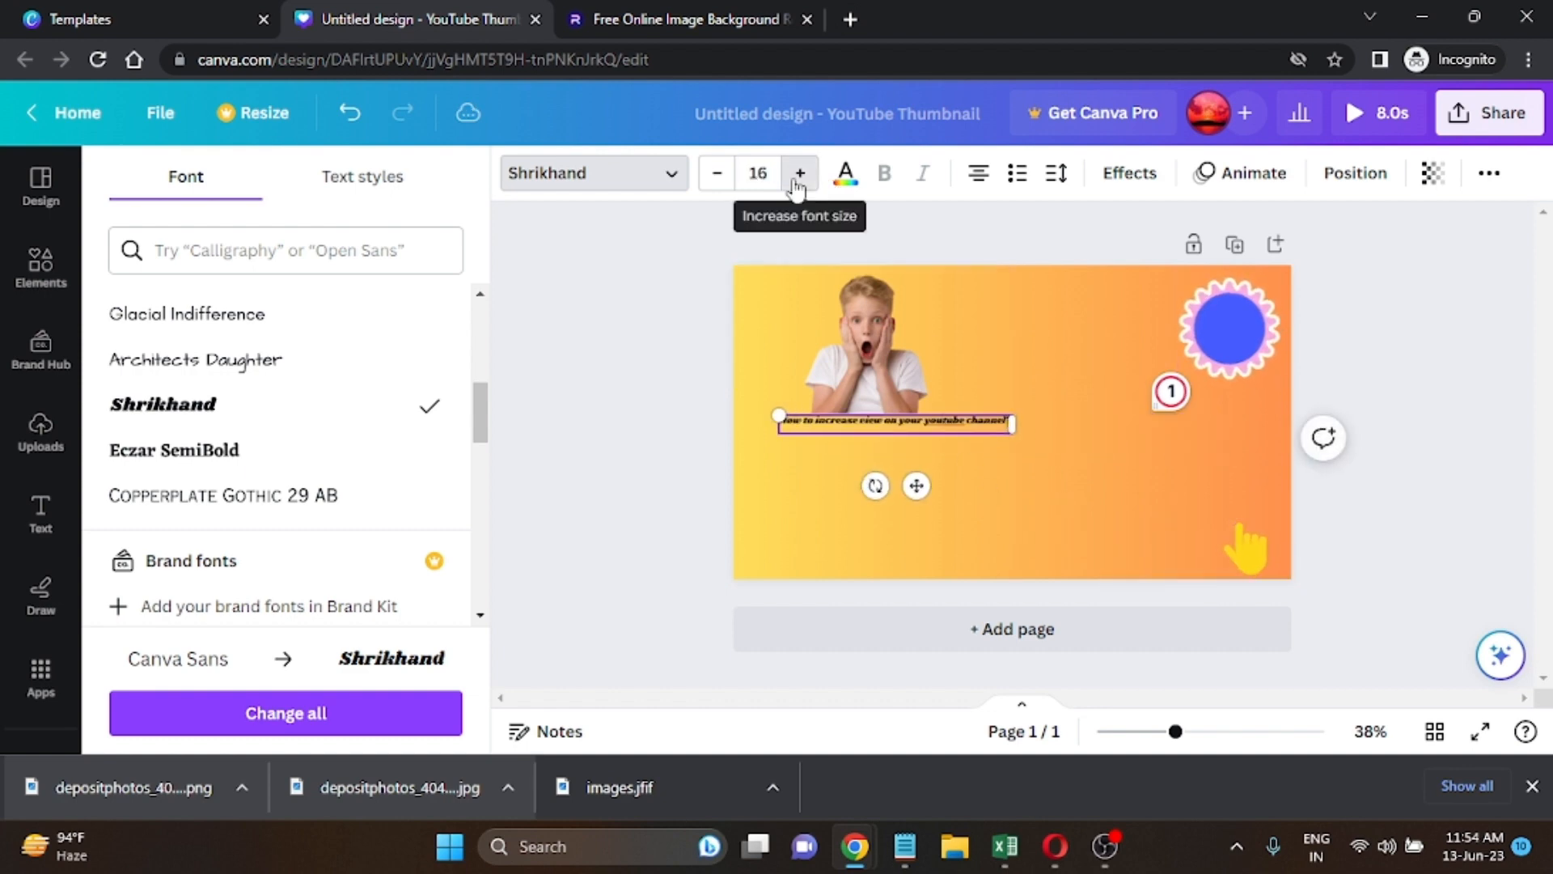
click(799, 173)
click(799, 173)
click(800, 173)
click(799, 173)
click(799, 173)
click(800, 173)
click(800, 174)
click(800, 173)
click(799, 174)
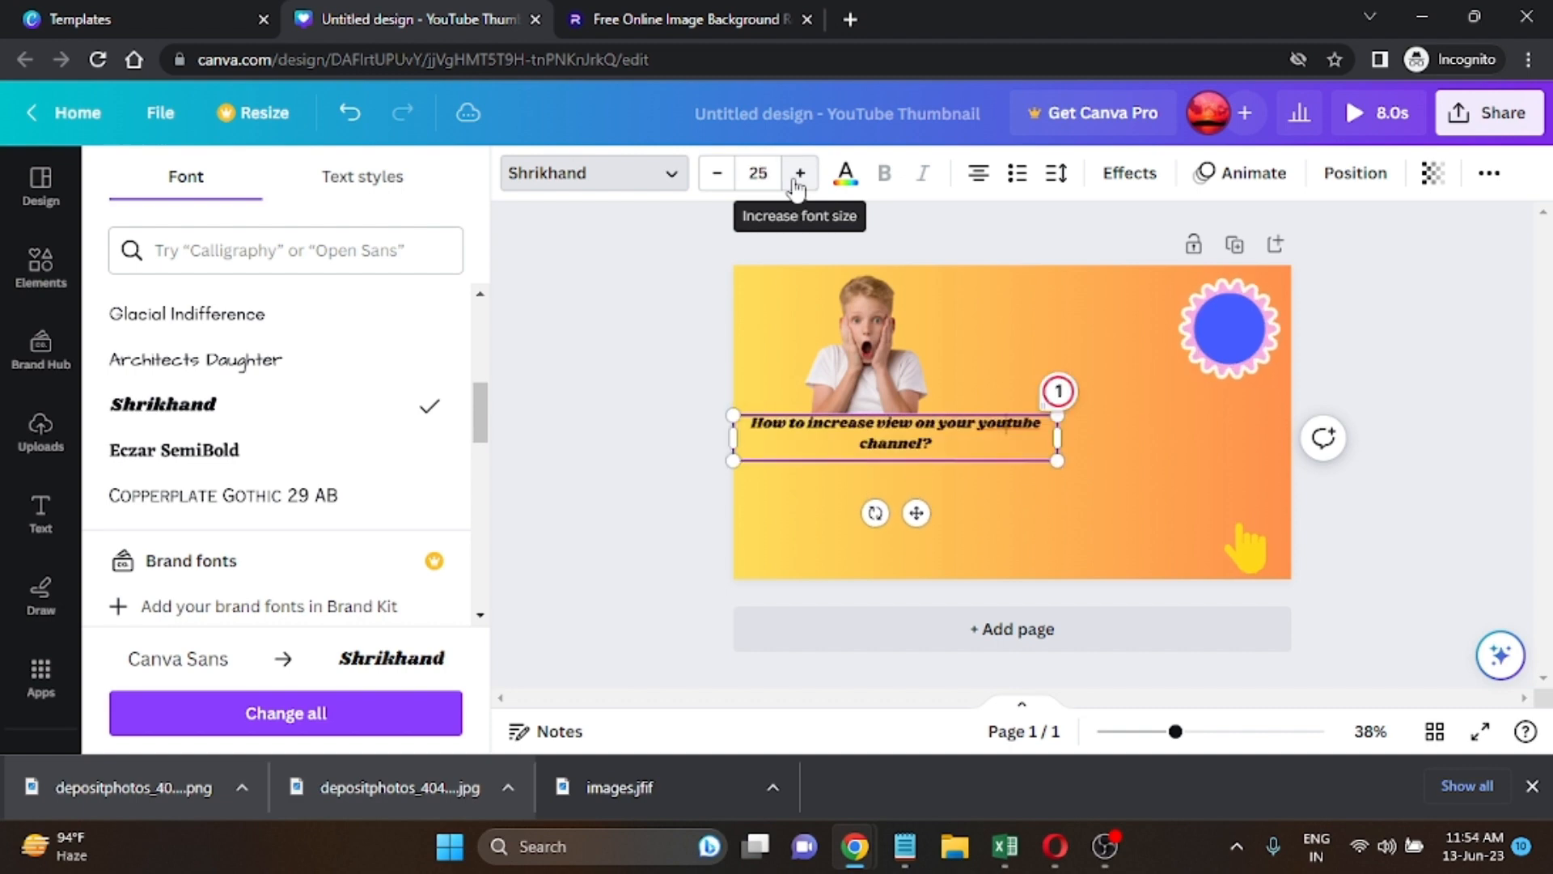
click(799, 173)
click(799, 173)
click(800, 173)
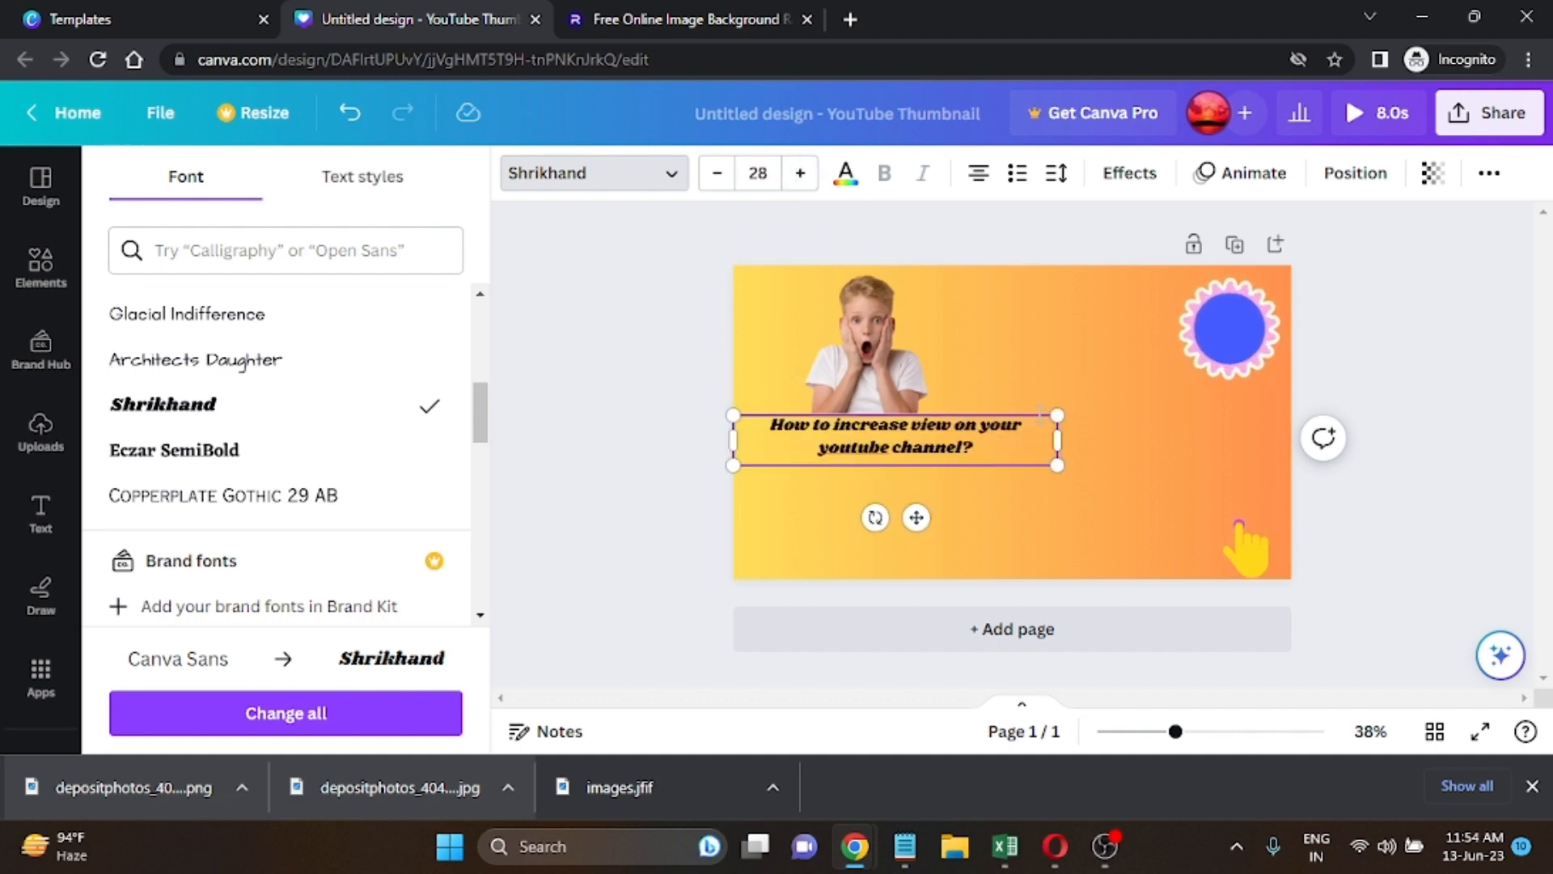
click(806, 173)
click(806, 173)
click(806, 174)
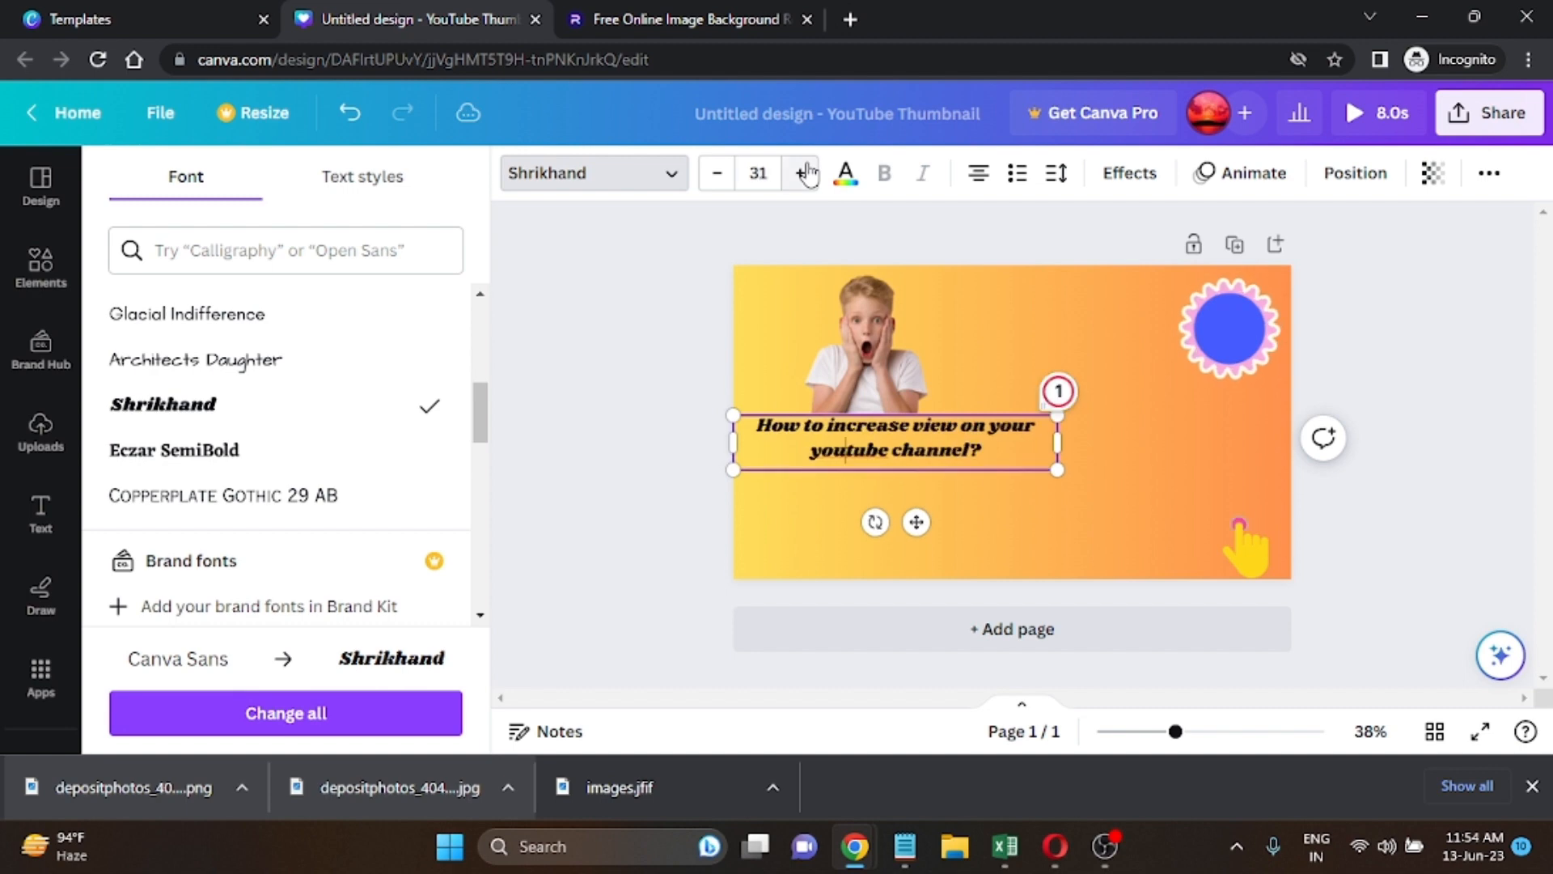
click(806, 174)
click(806, 173)
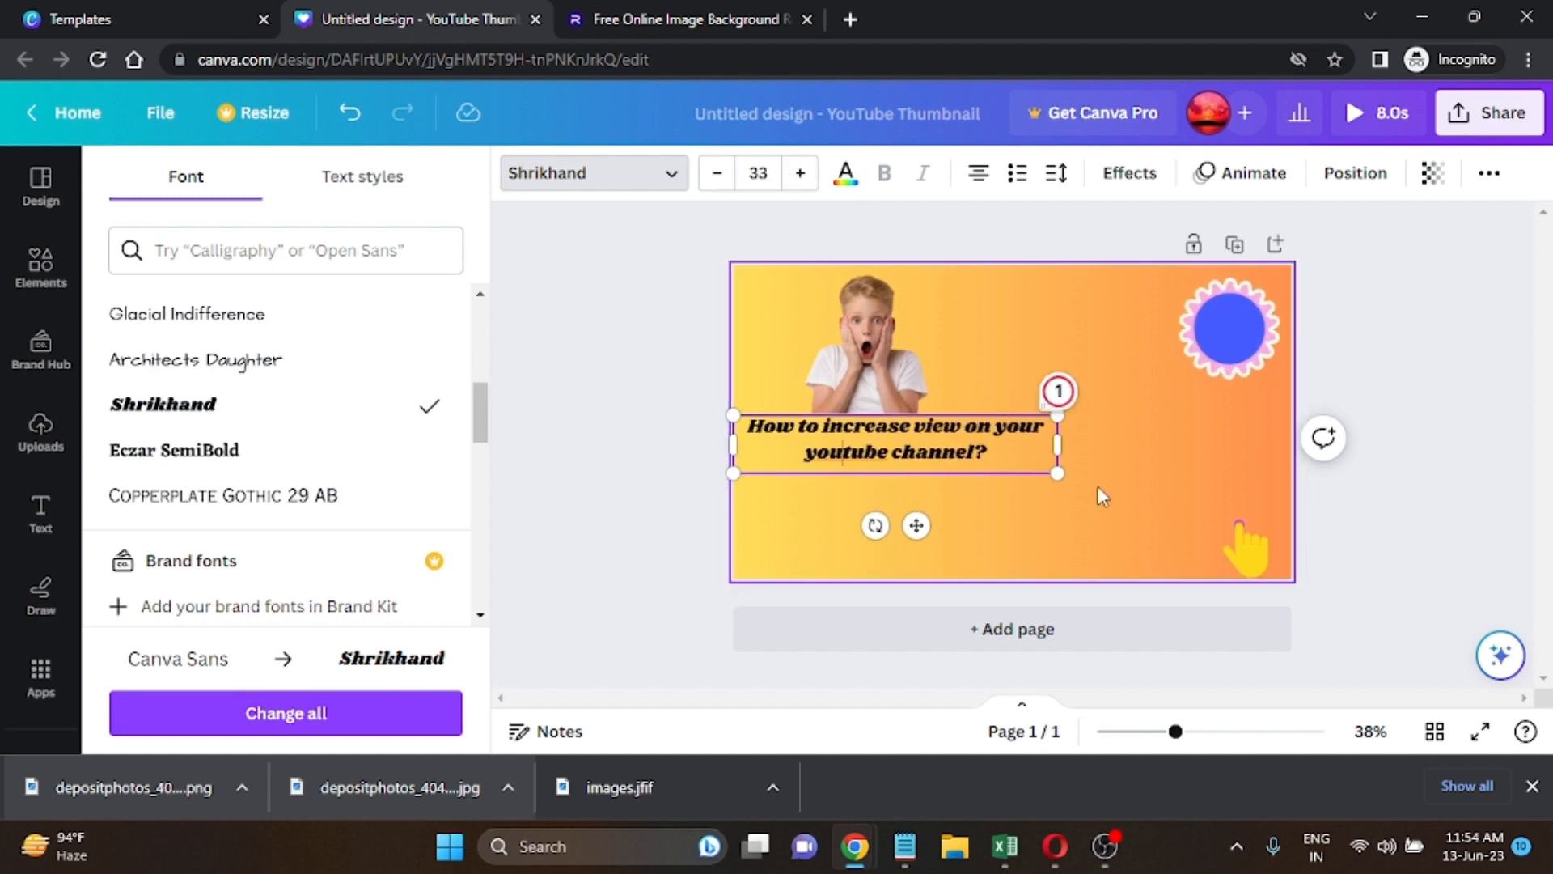
Move the title down below the boy and scale its text box up to about font size 50, centred across the page.
click(1037, 512)
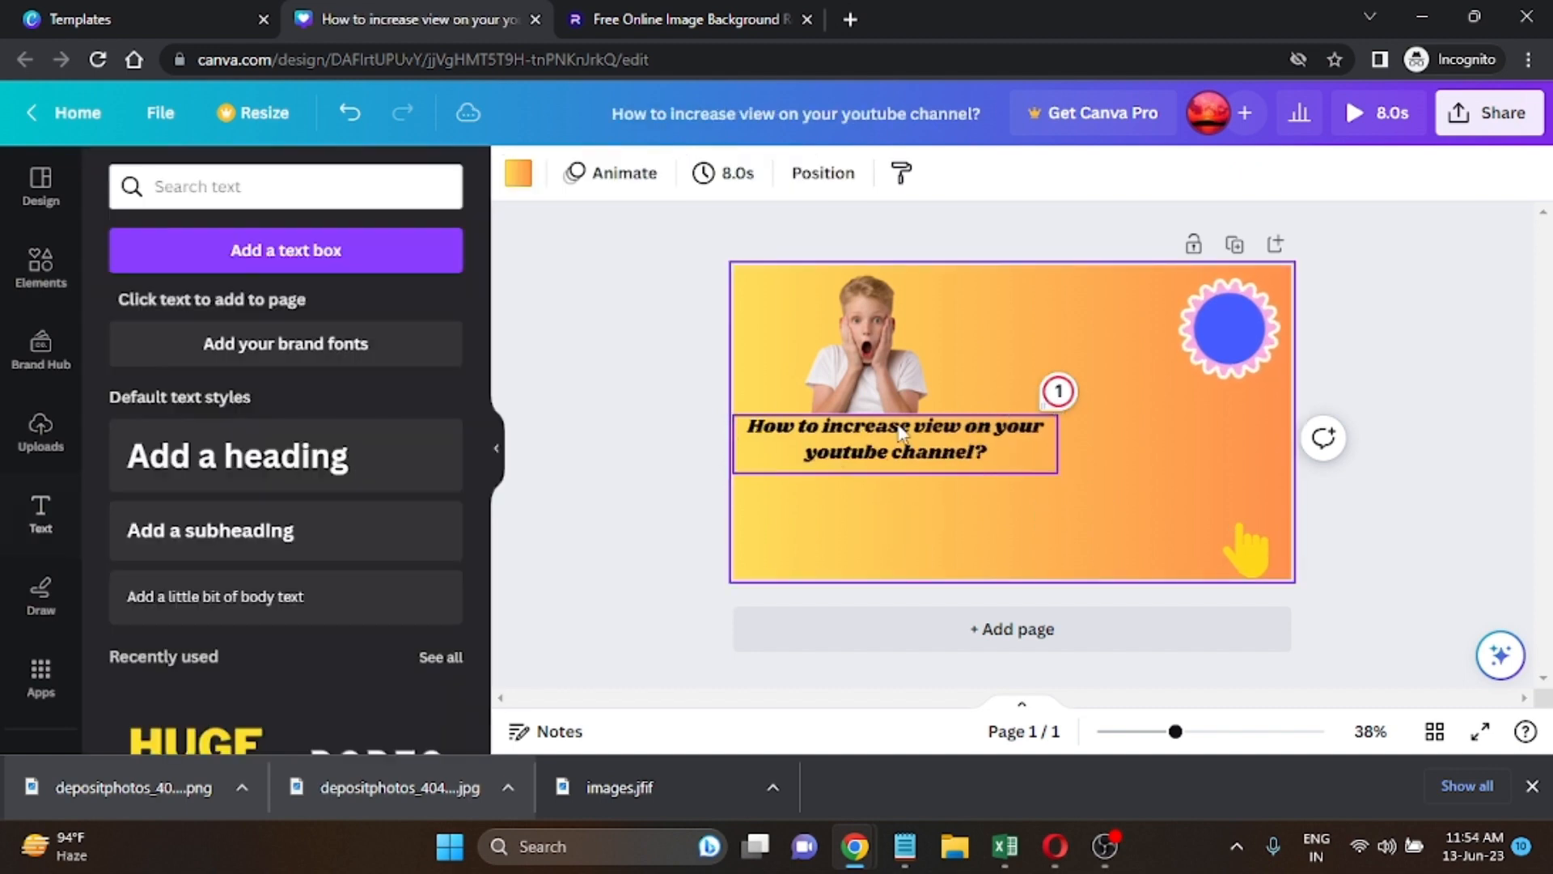
drag(914, 435, 963, 461)
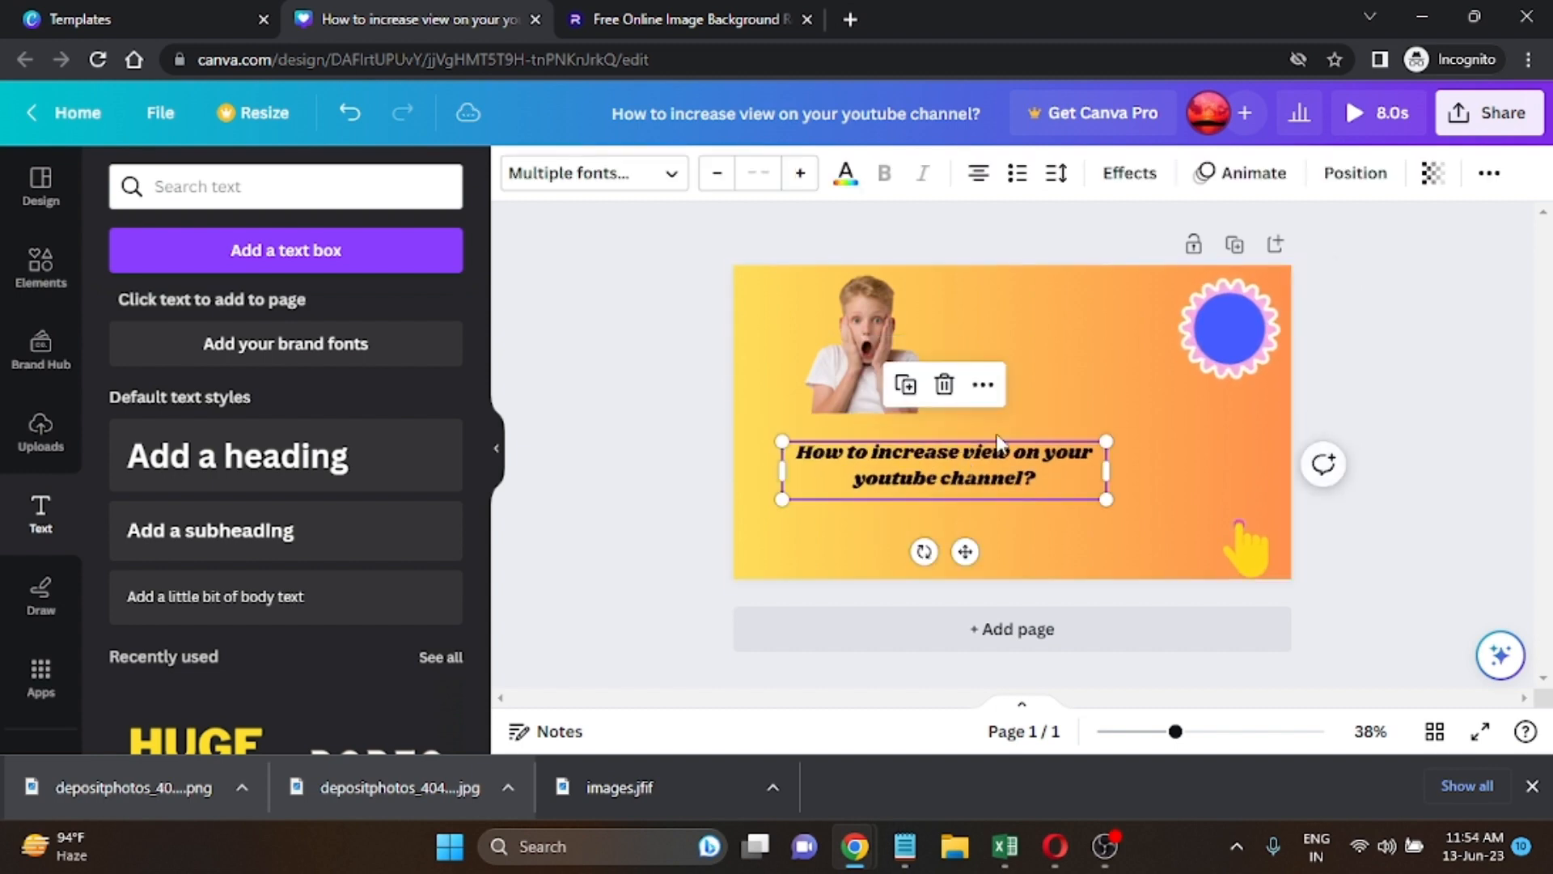
drag(1105, 500, 1272, 615)
drag(963, 461, 932, 458)
click(1102, 542)
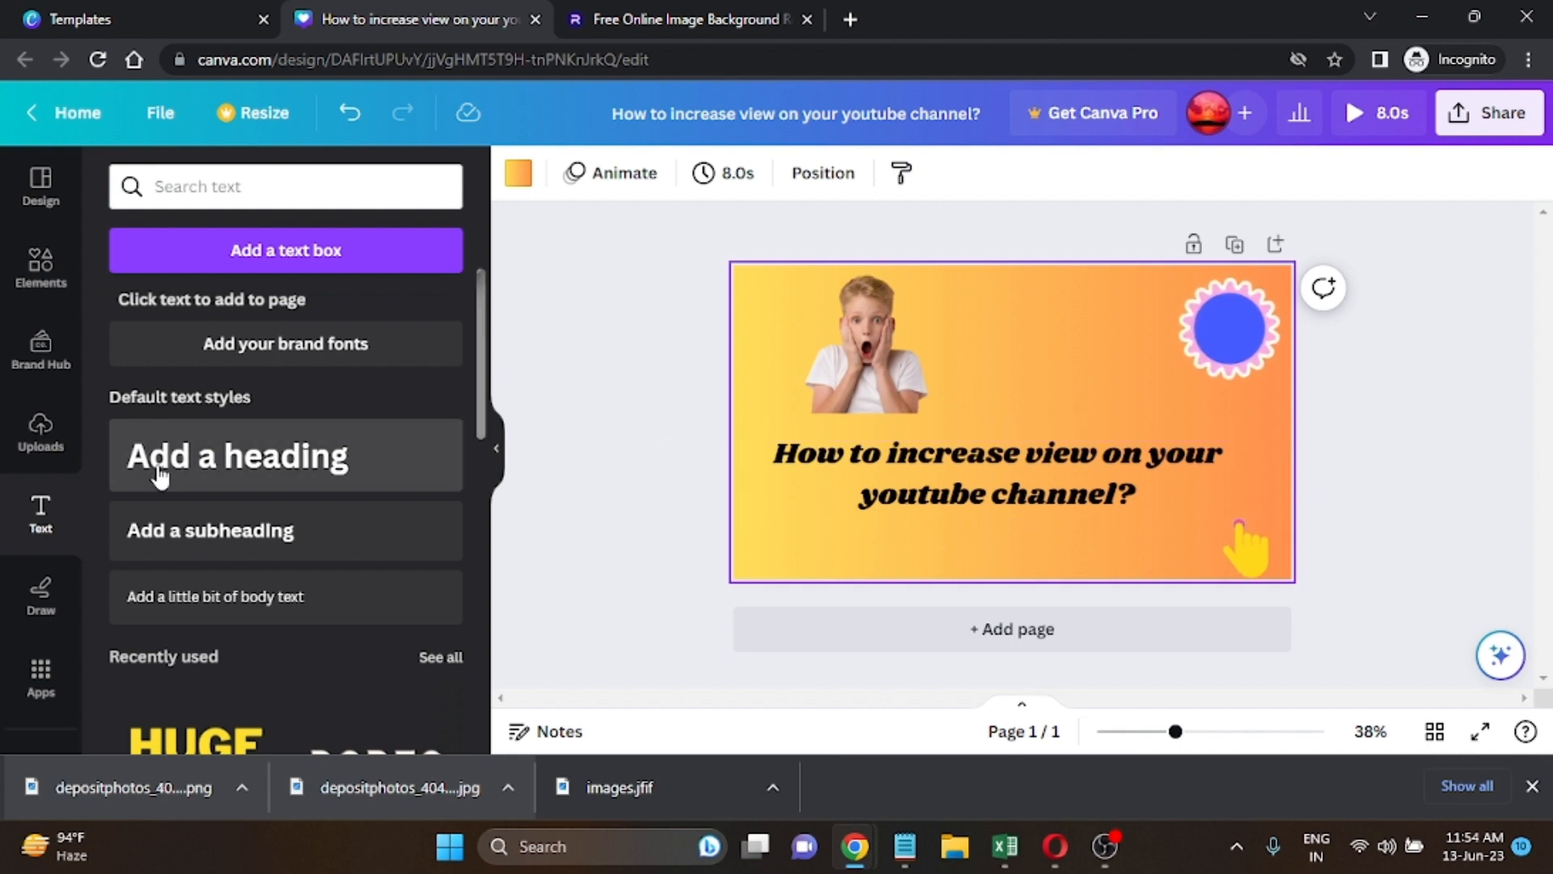
click(37, 275)
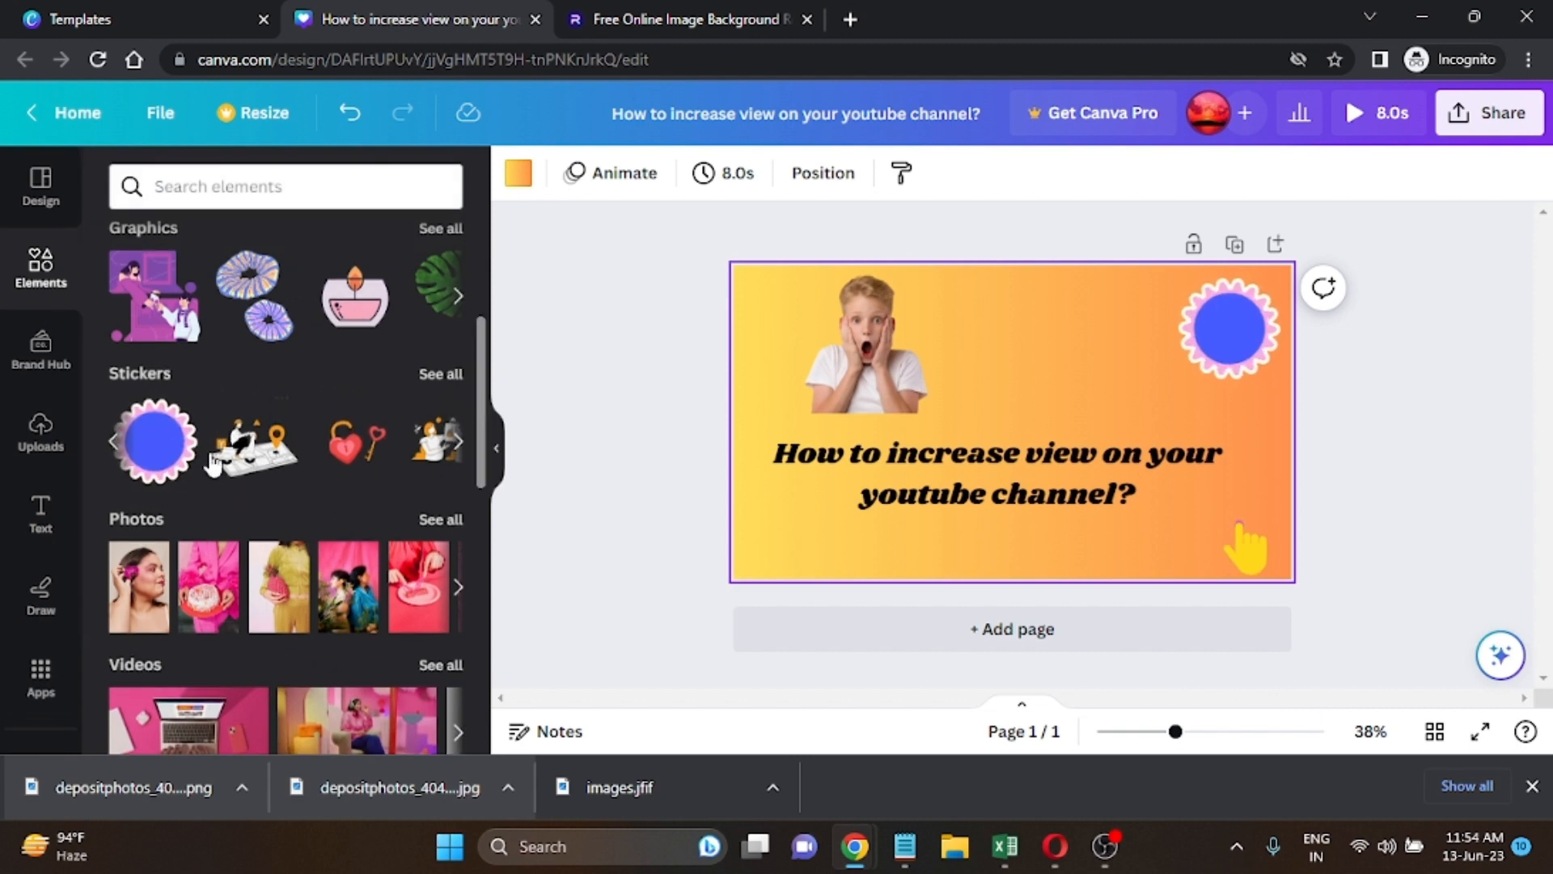
scroll(388, 517, down, 3)
scroll(324, 526, up, 4)
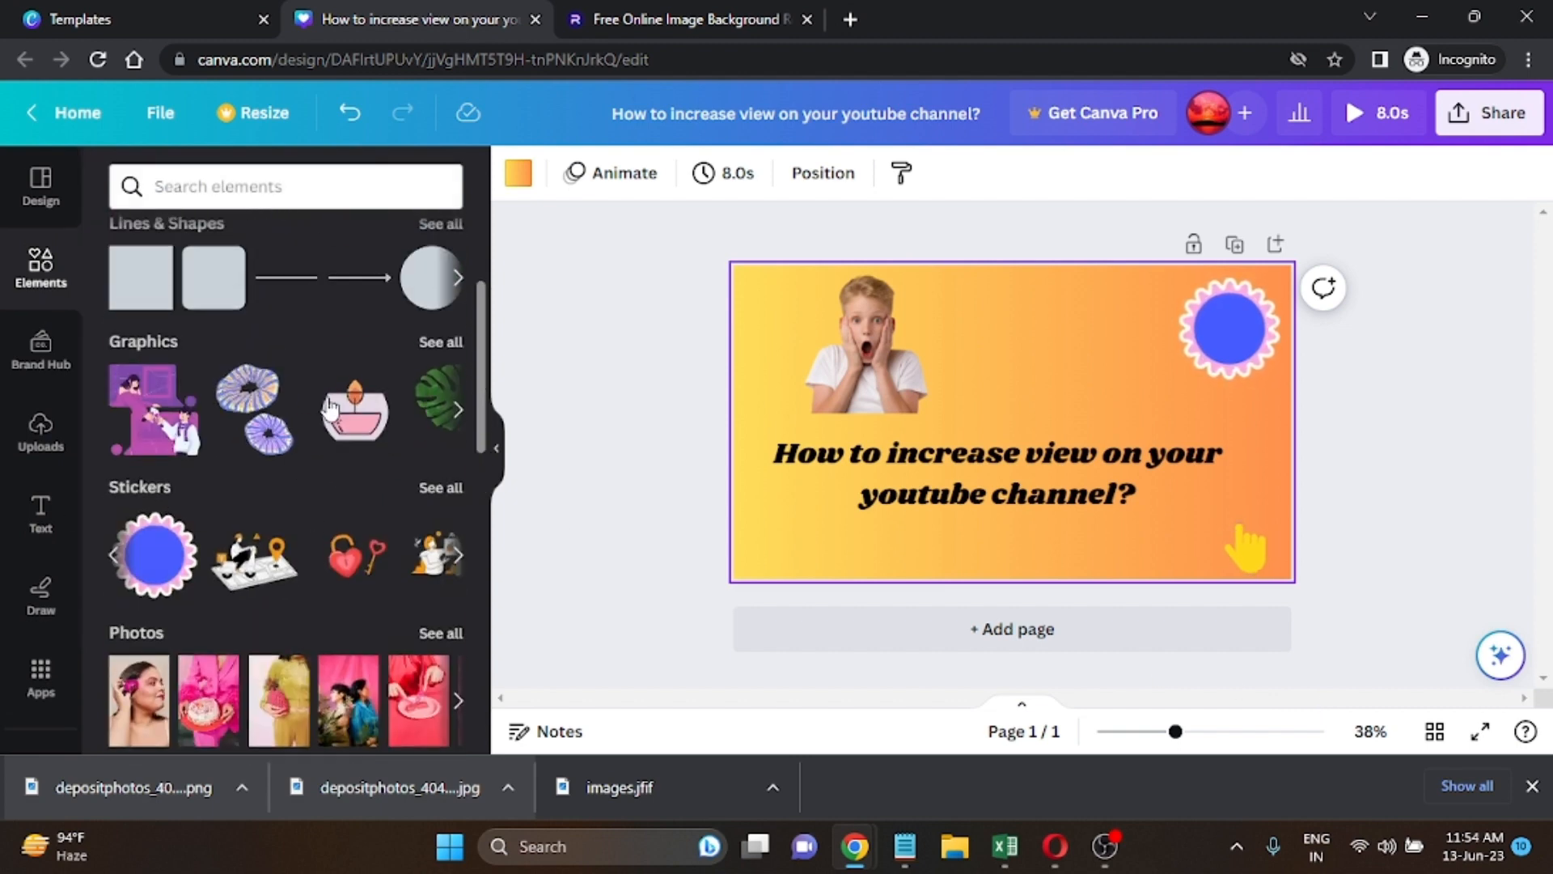
scroll(339, 445, up, 3)
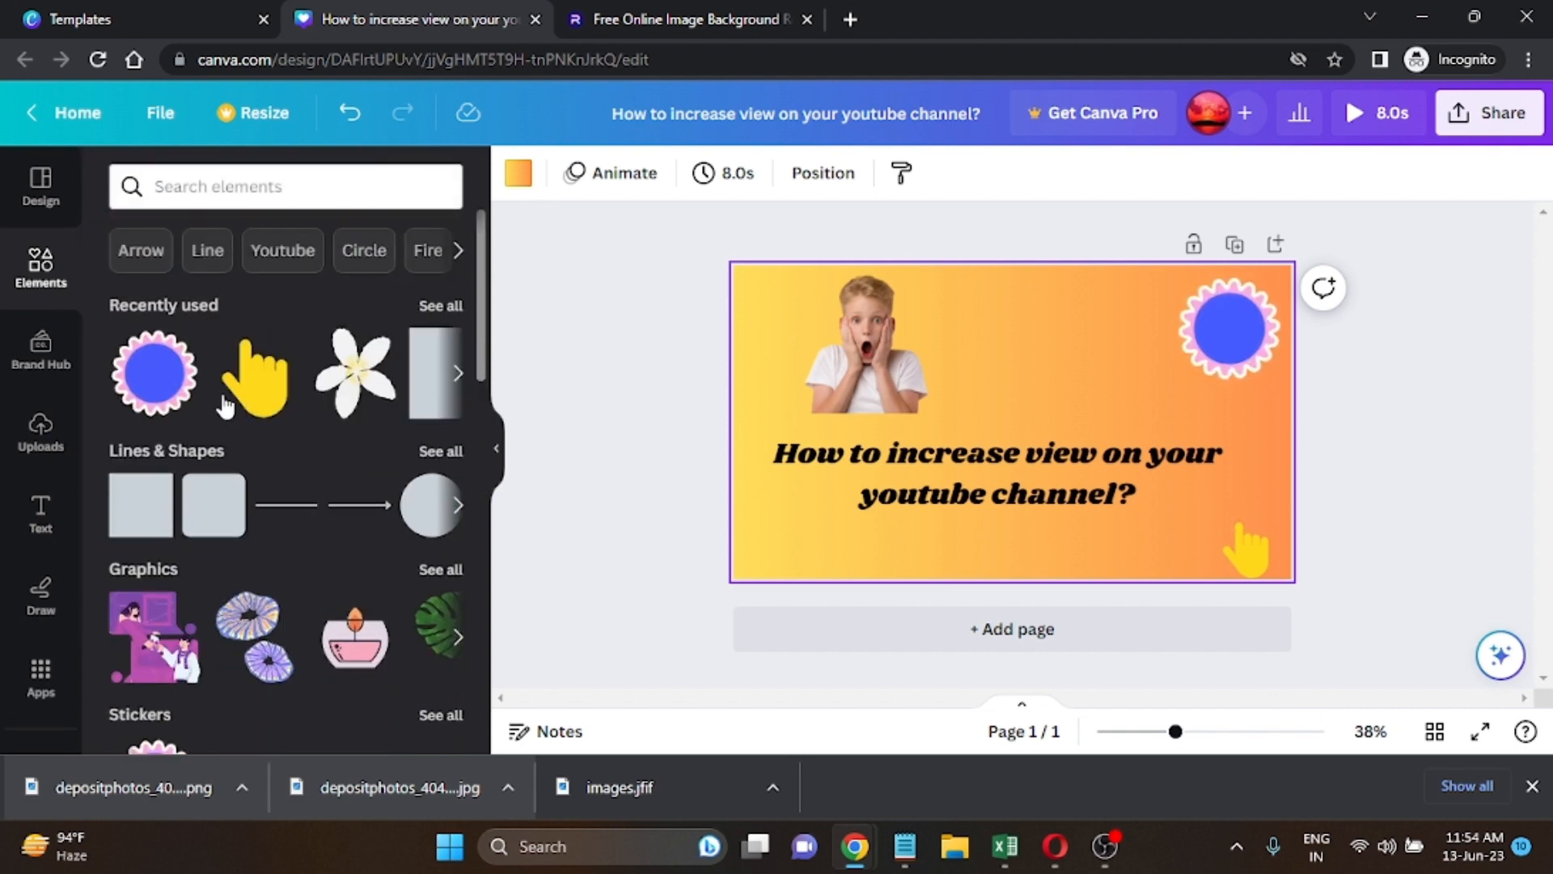
click(39, 518)
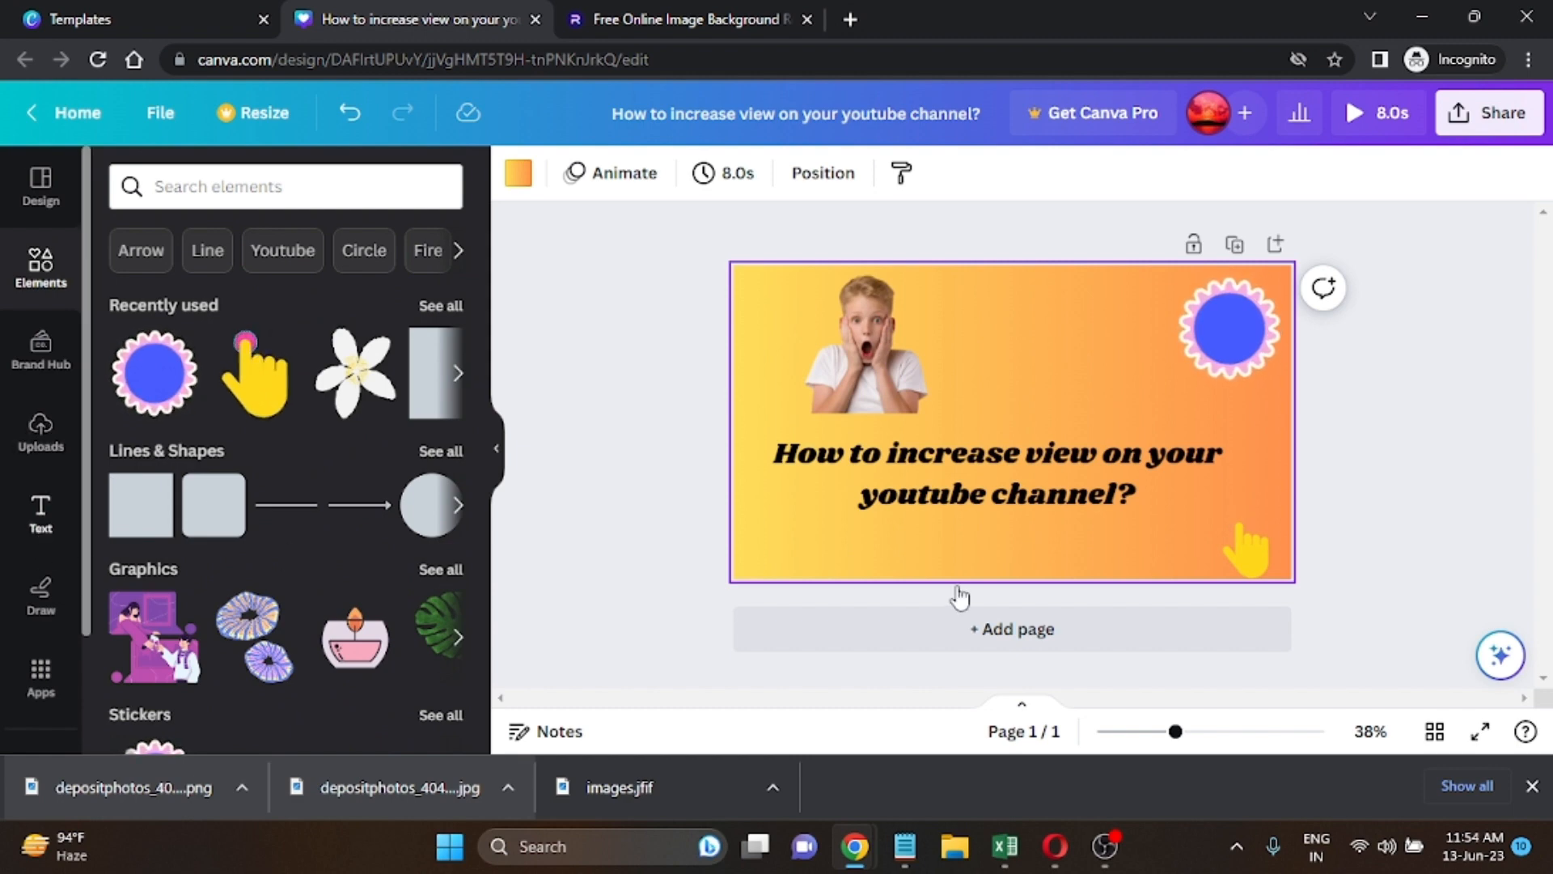
Change the colour of the whole title text to the blue document colour.
click(923, 509)
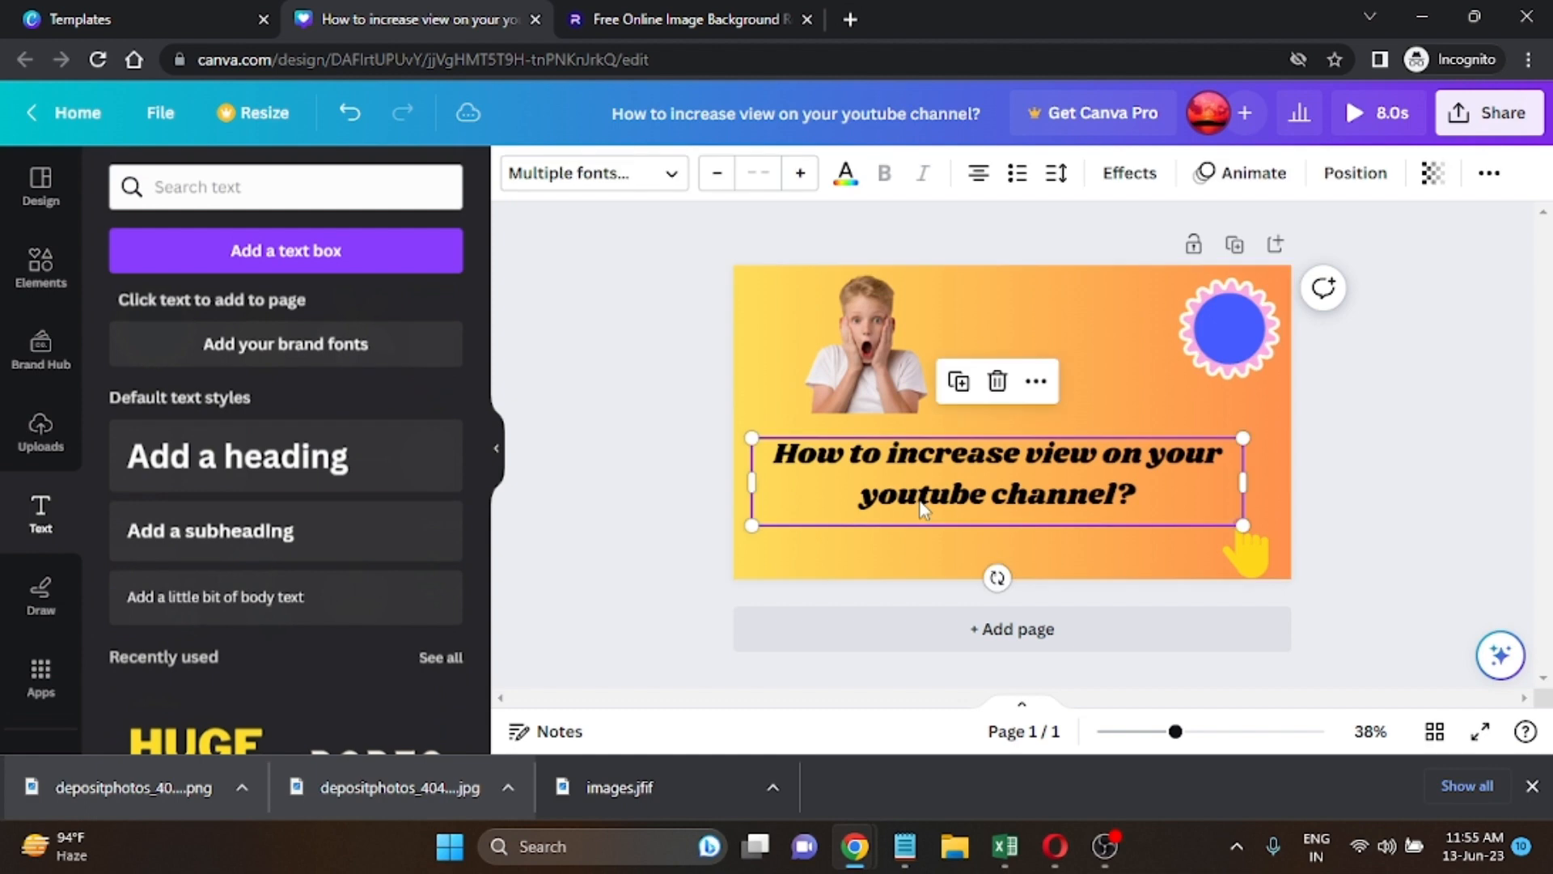
click(923, 508)
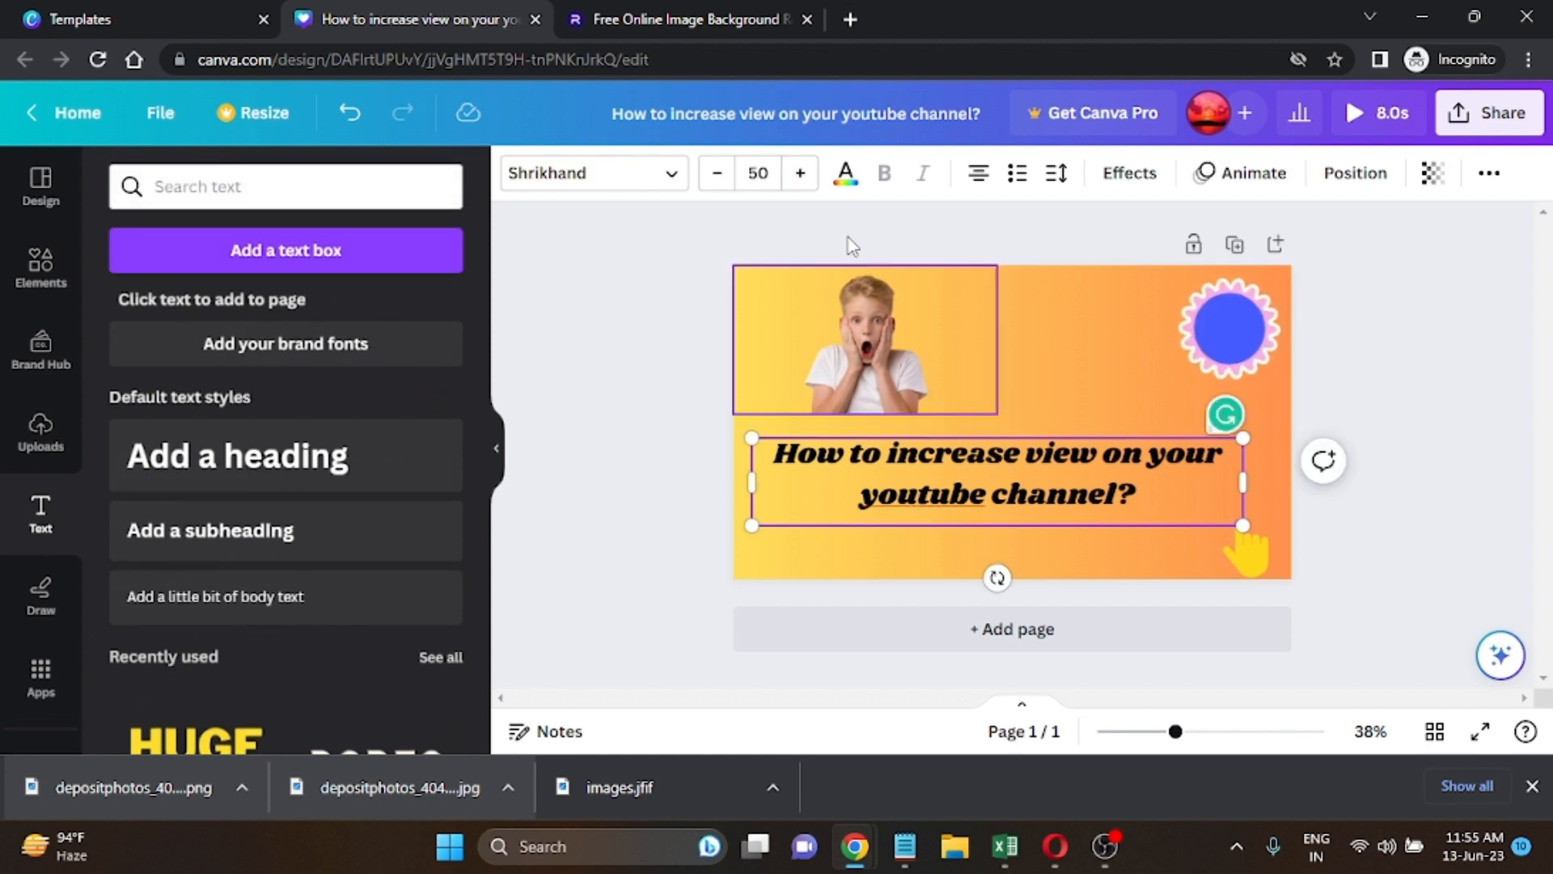
click(846, 175)
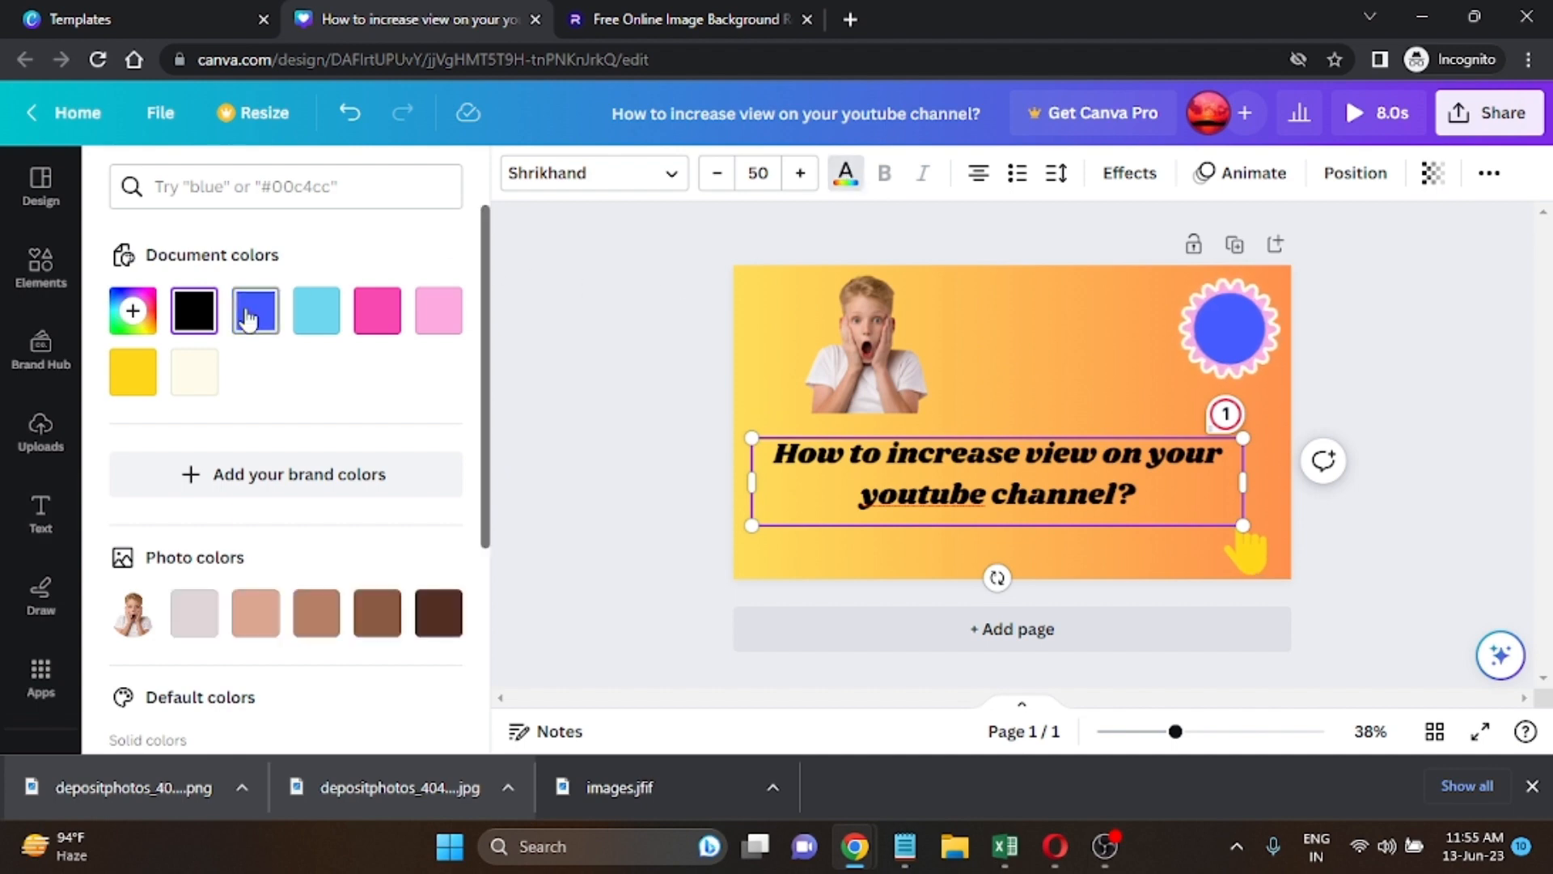
click(252, 310)
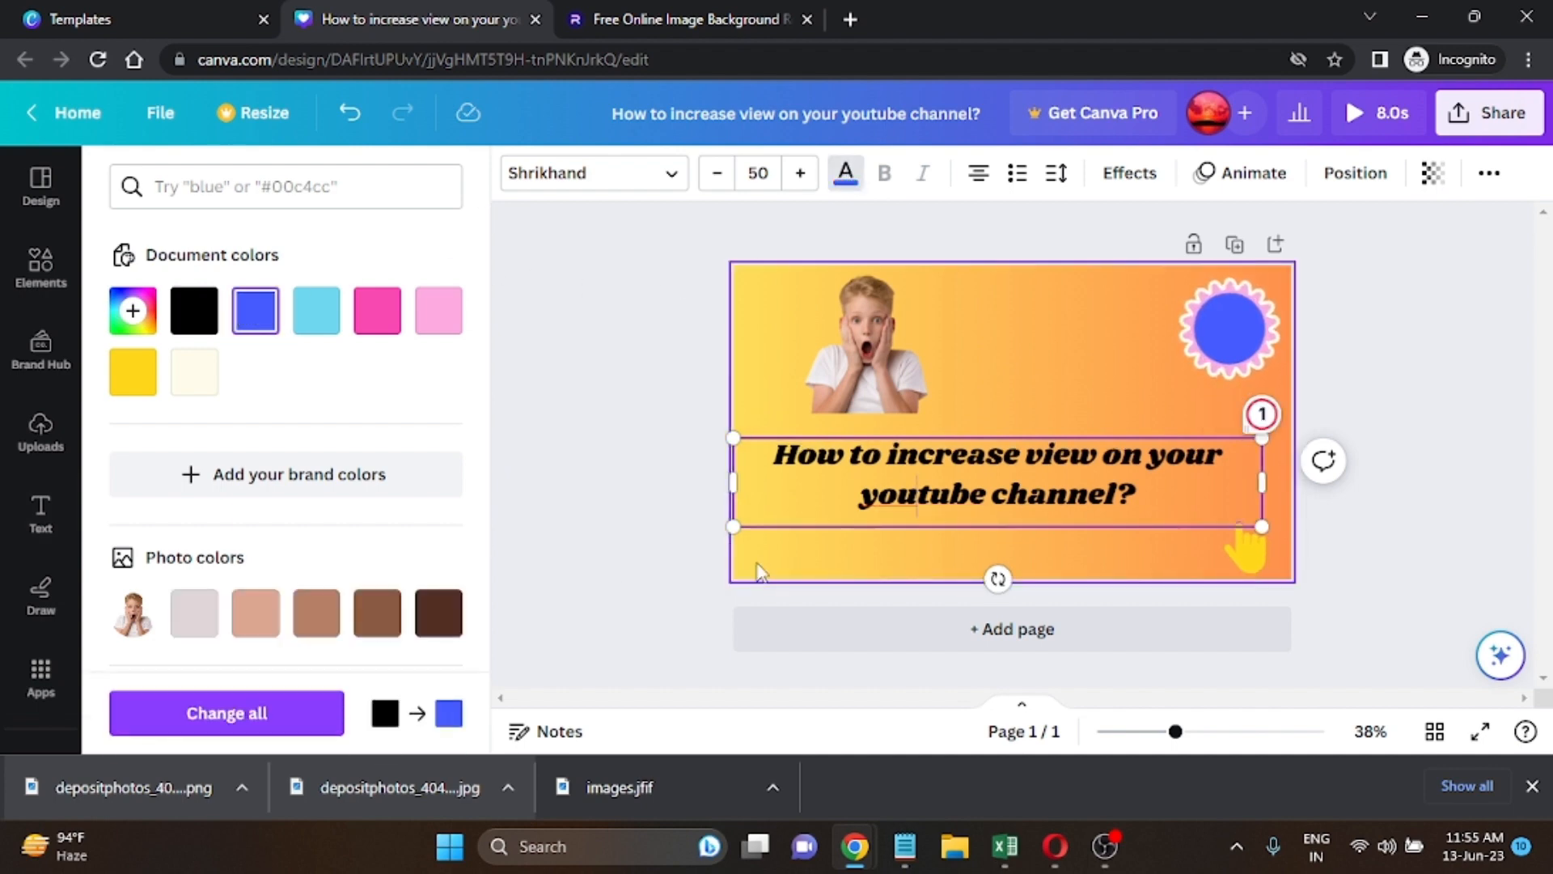
drag(776, 457, 1214, 514)
click(254, 310)
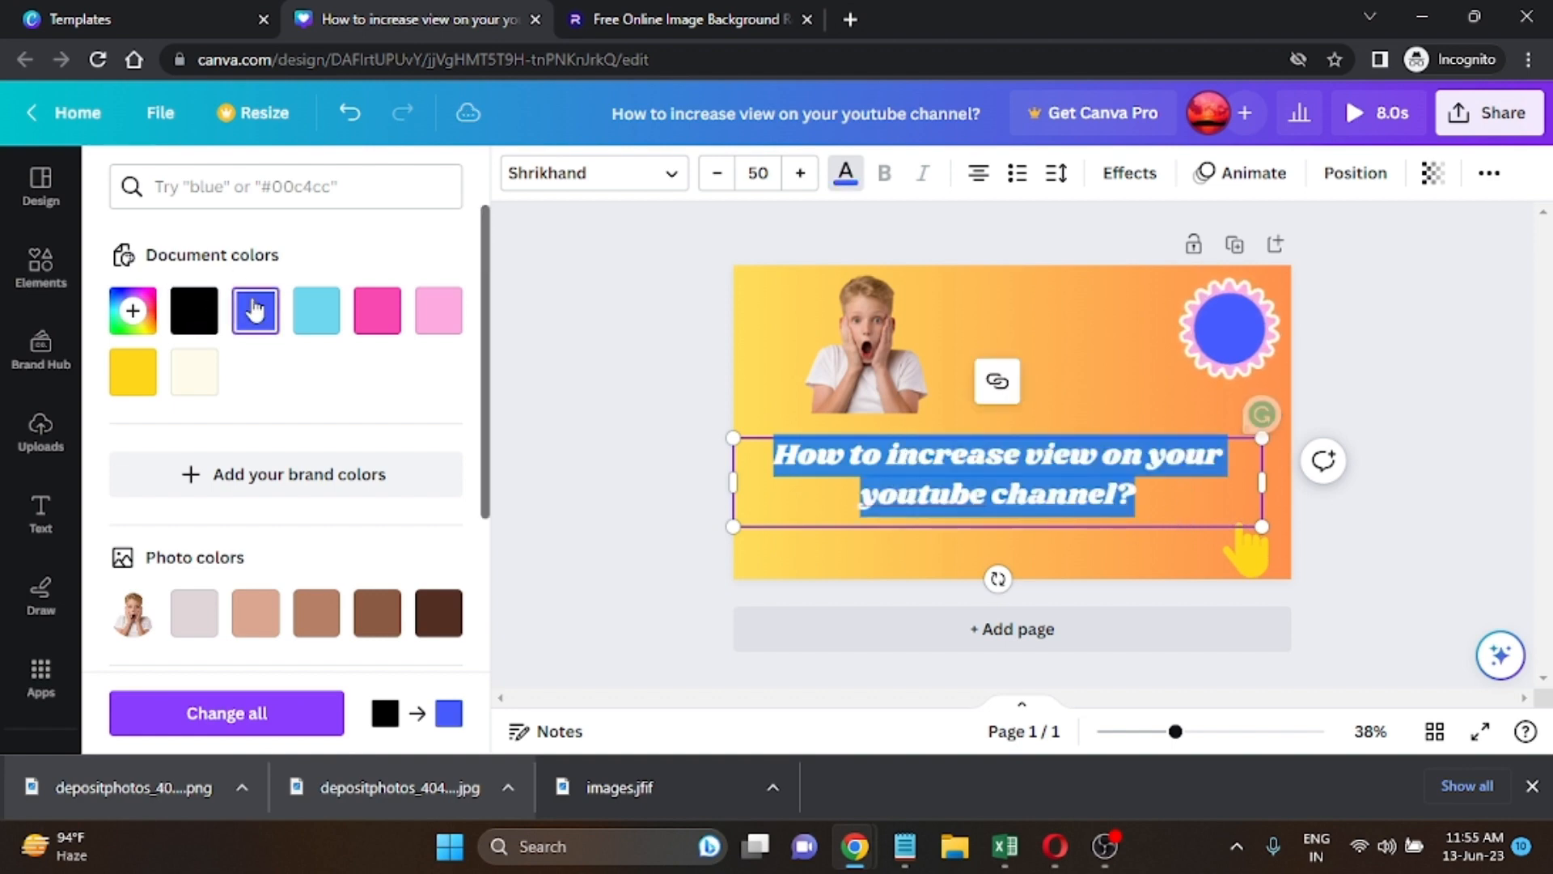
click(791, 546)
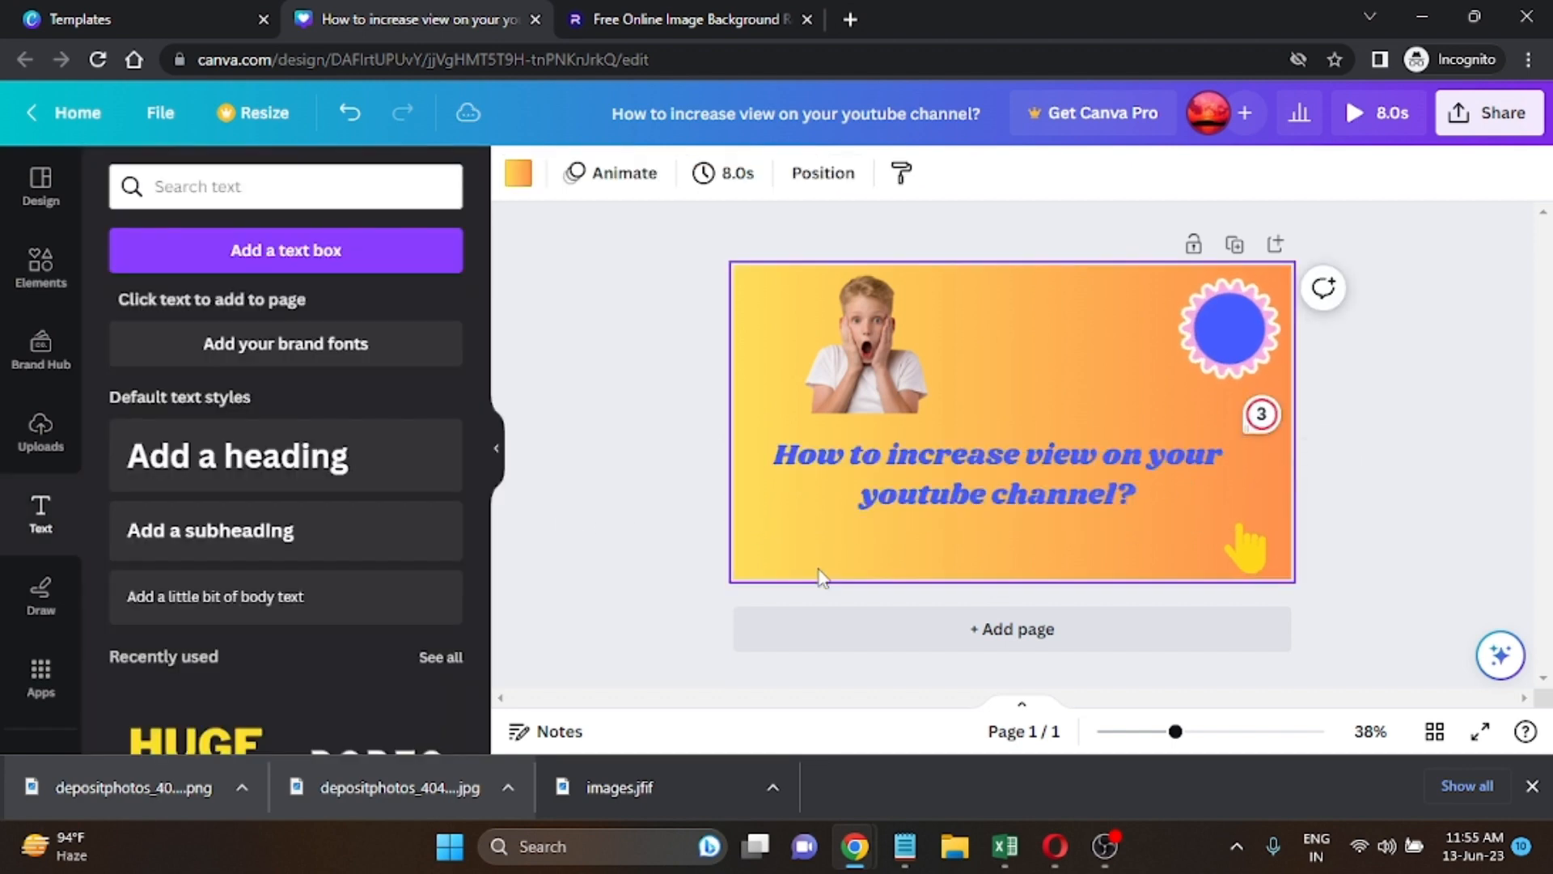
Try the Hollow effect and the Shadow effect with offset 75 on the title text, settling on the Lift effect.
click(900, 474)
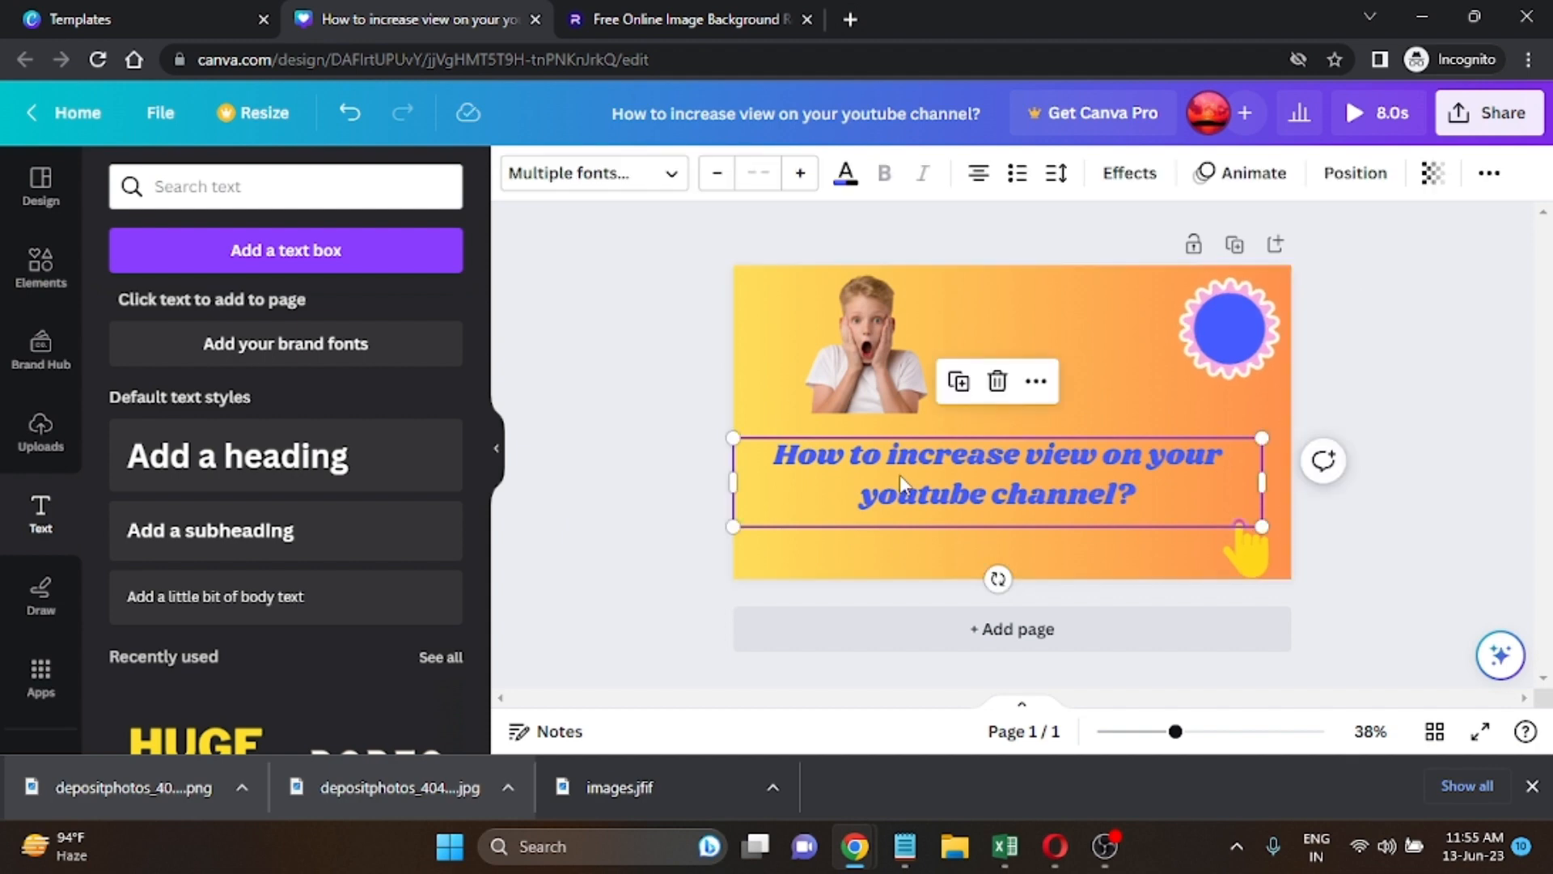
click(1125, 180)
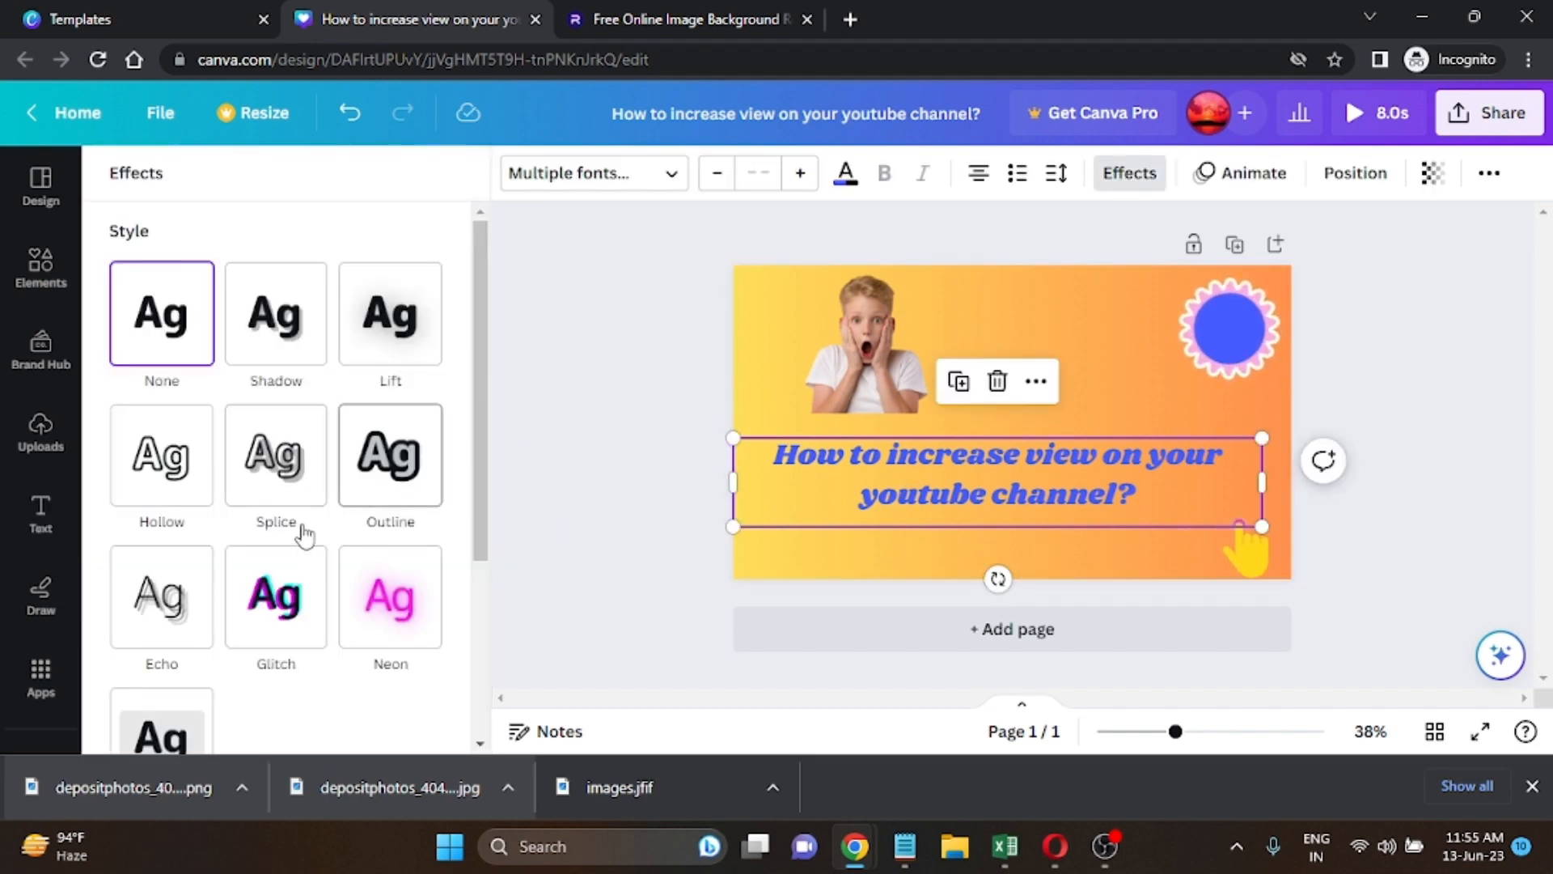
click(166, 467)
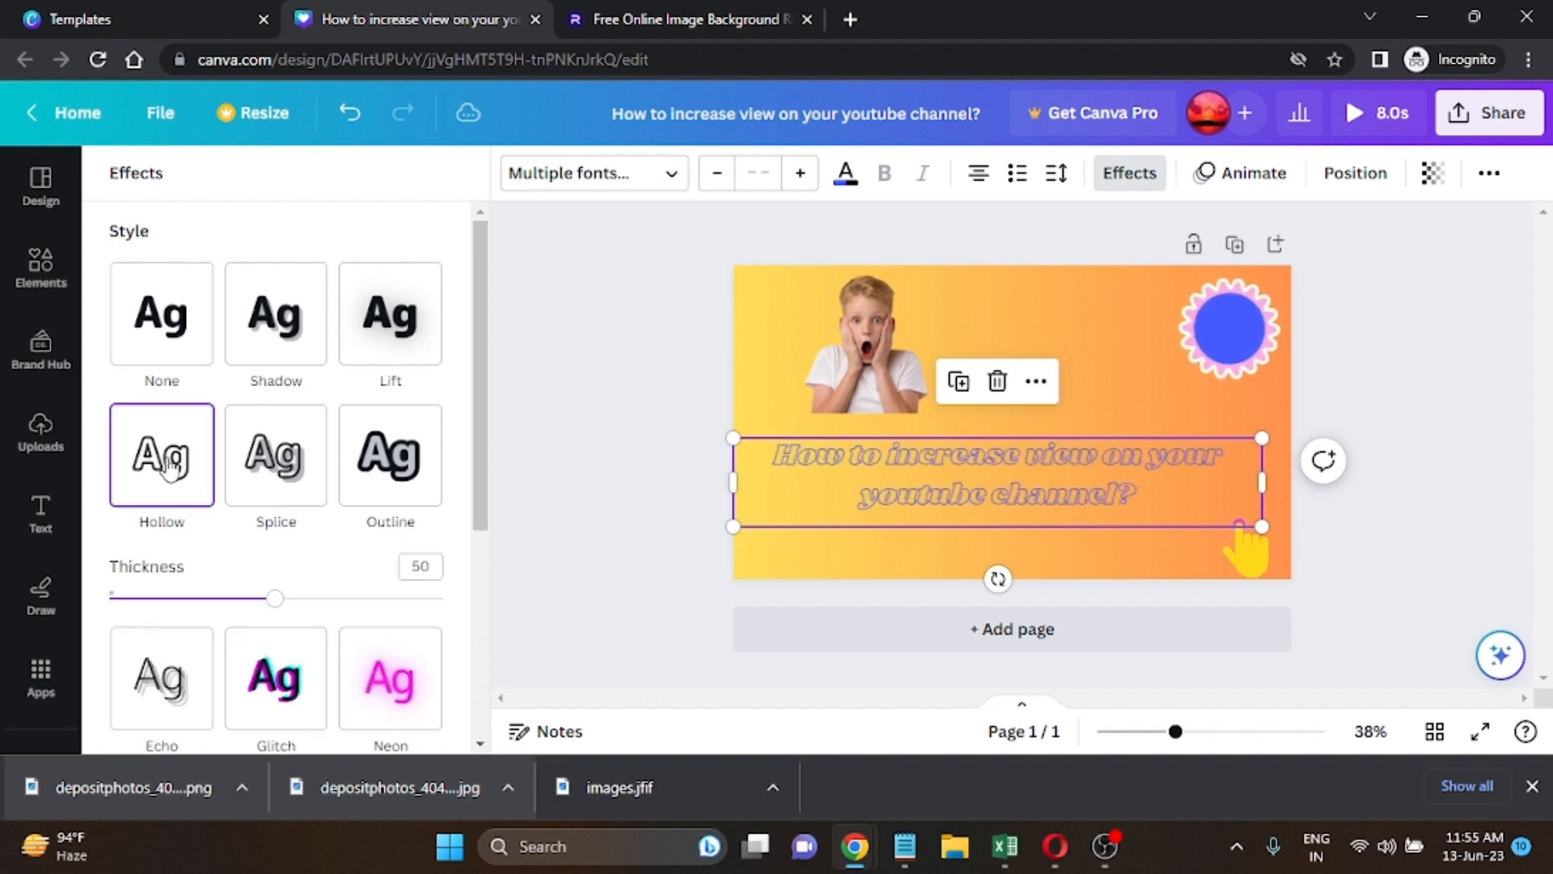
click(157, 328)
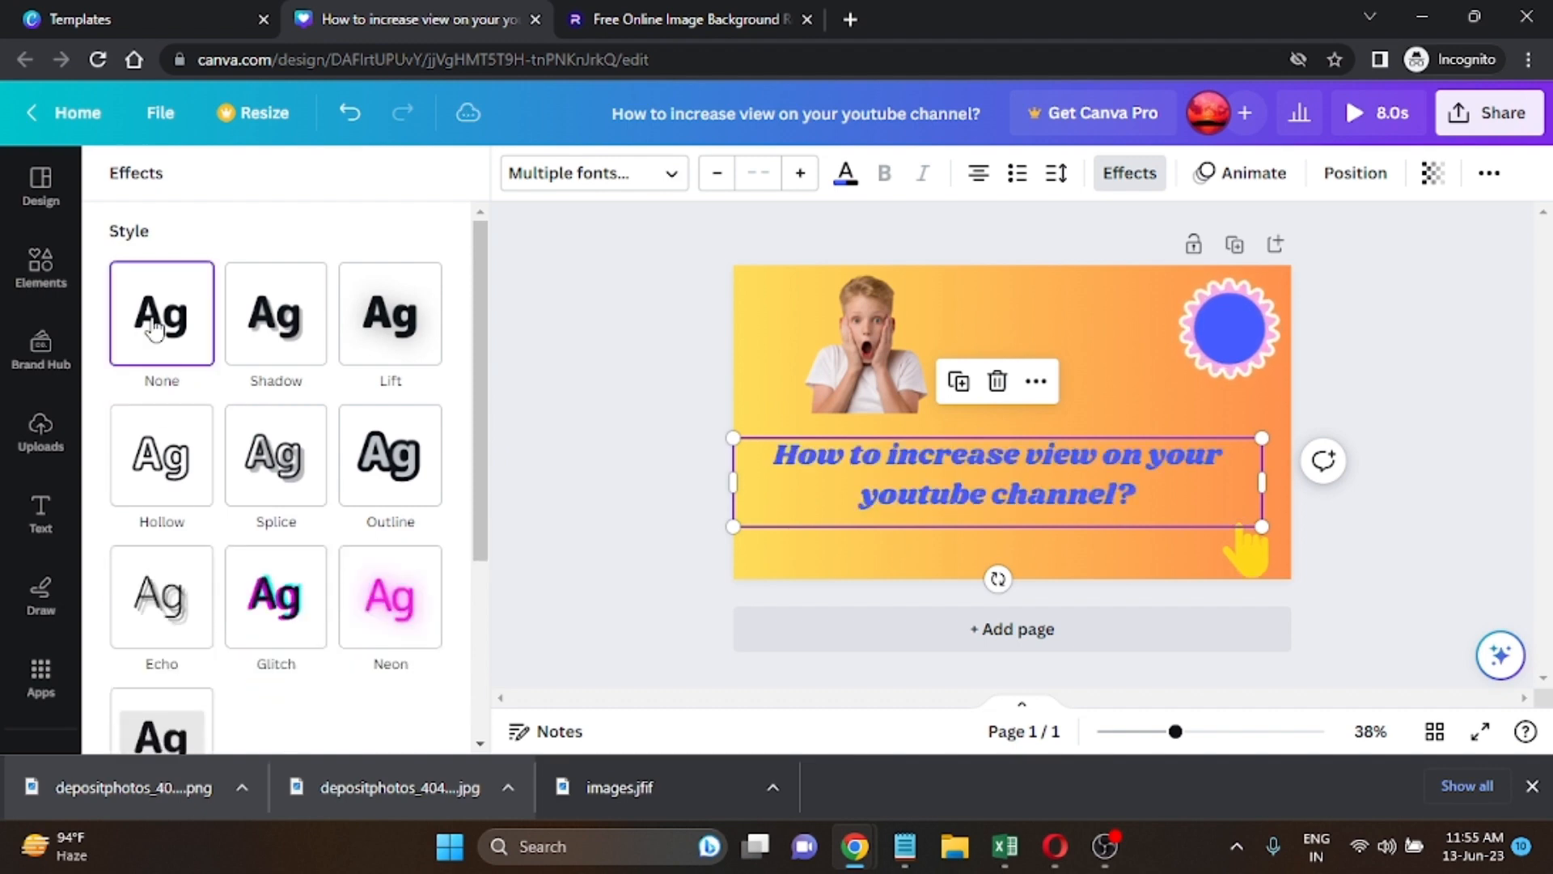
click(264, 346)
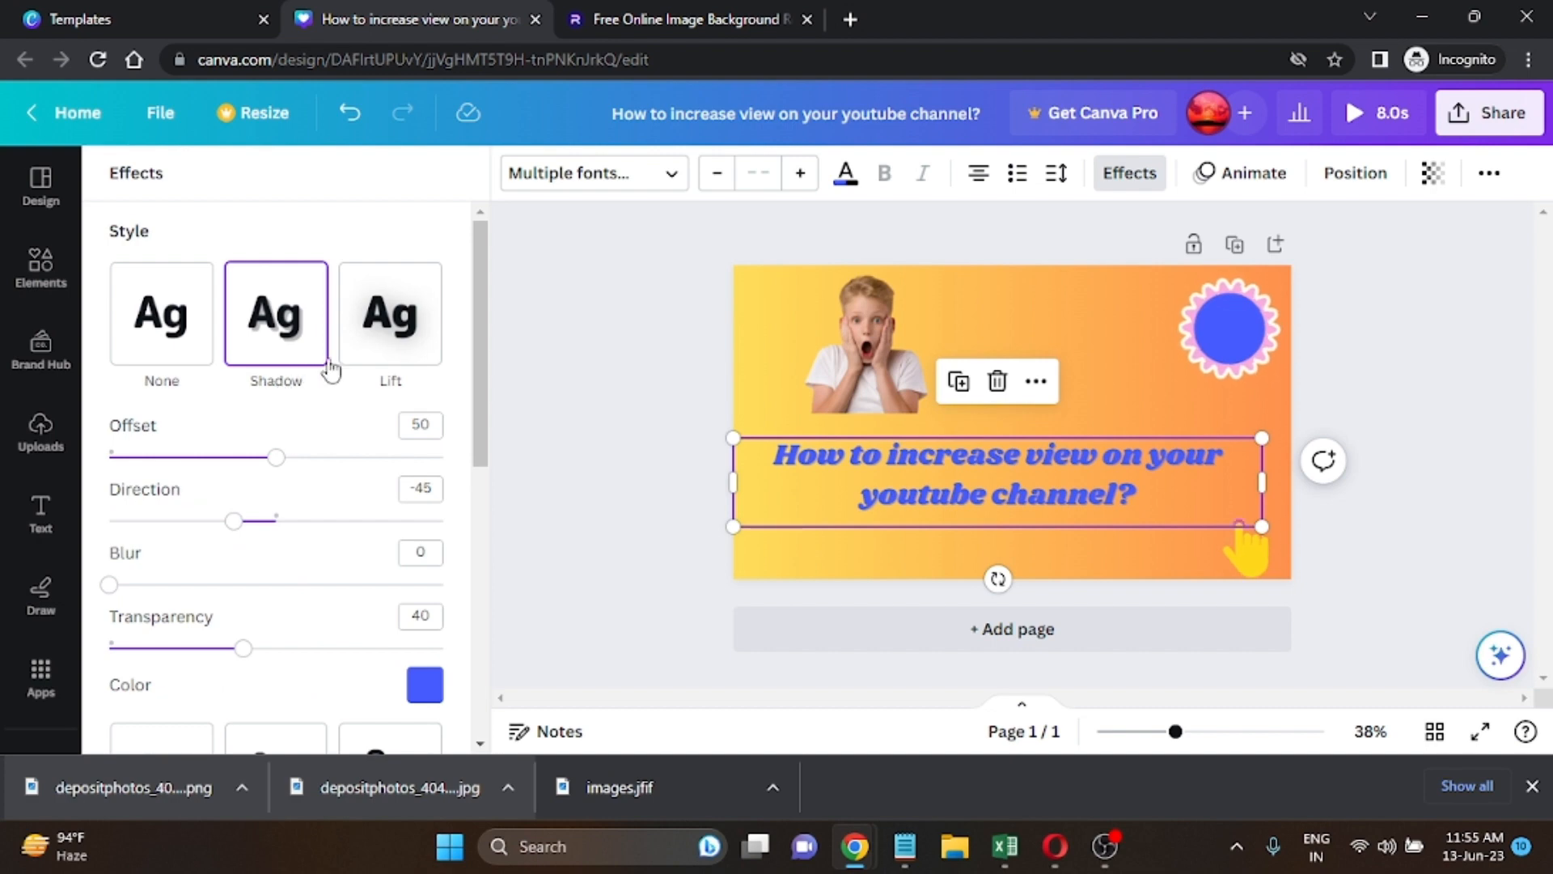
drag(278, 458, 366, 488)
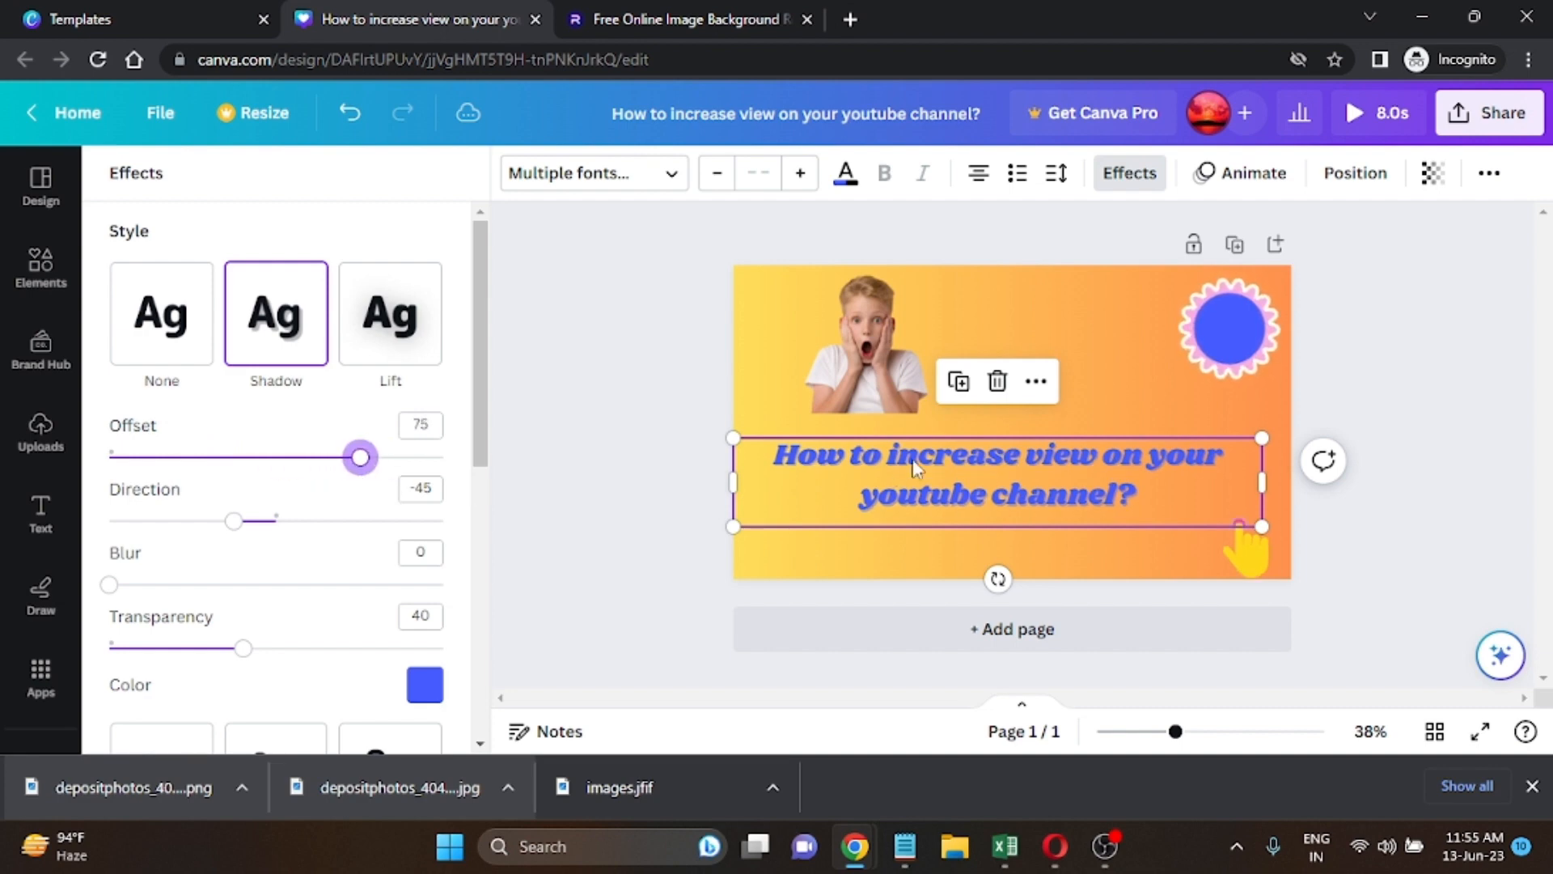
click(419, 327)
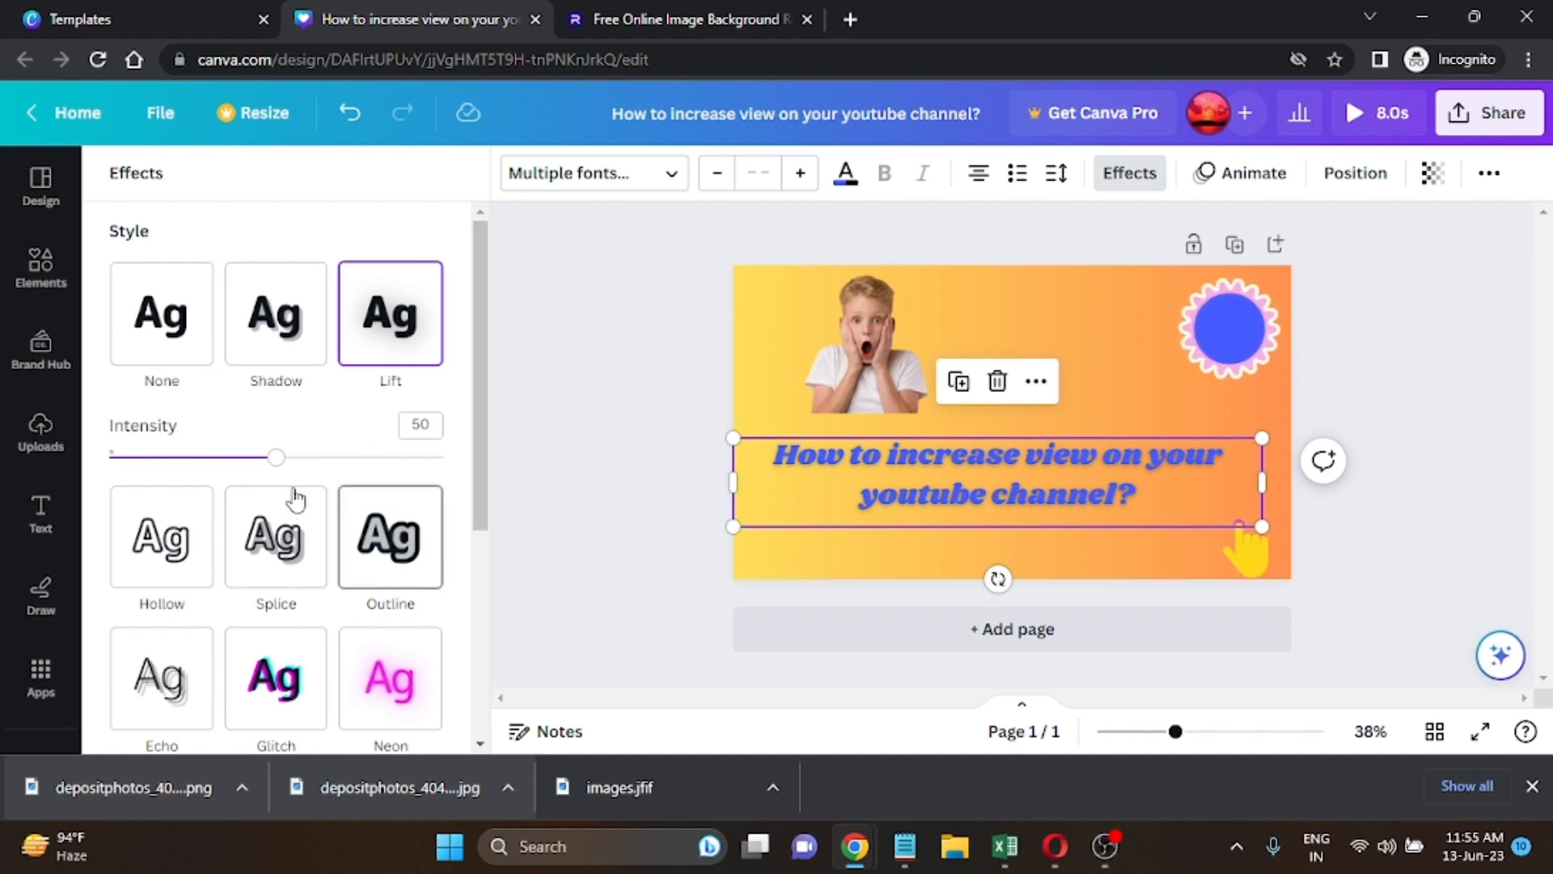
Raise the intensity of the title's Lift effect to 68 and deselect the text.
drag(274, 465, 339, 481)
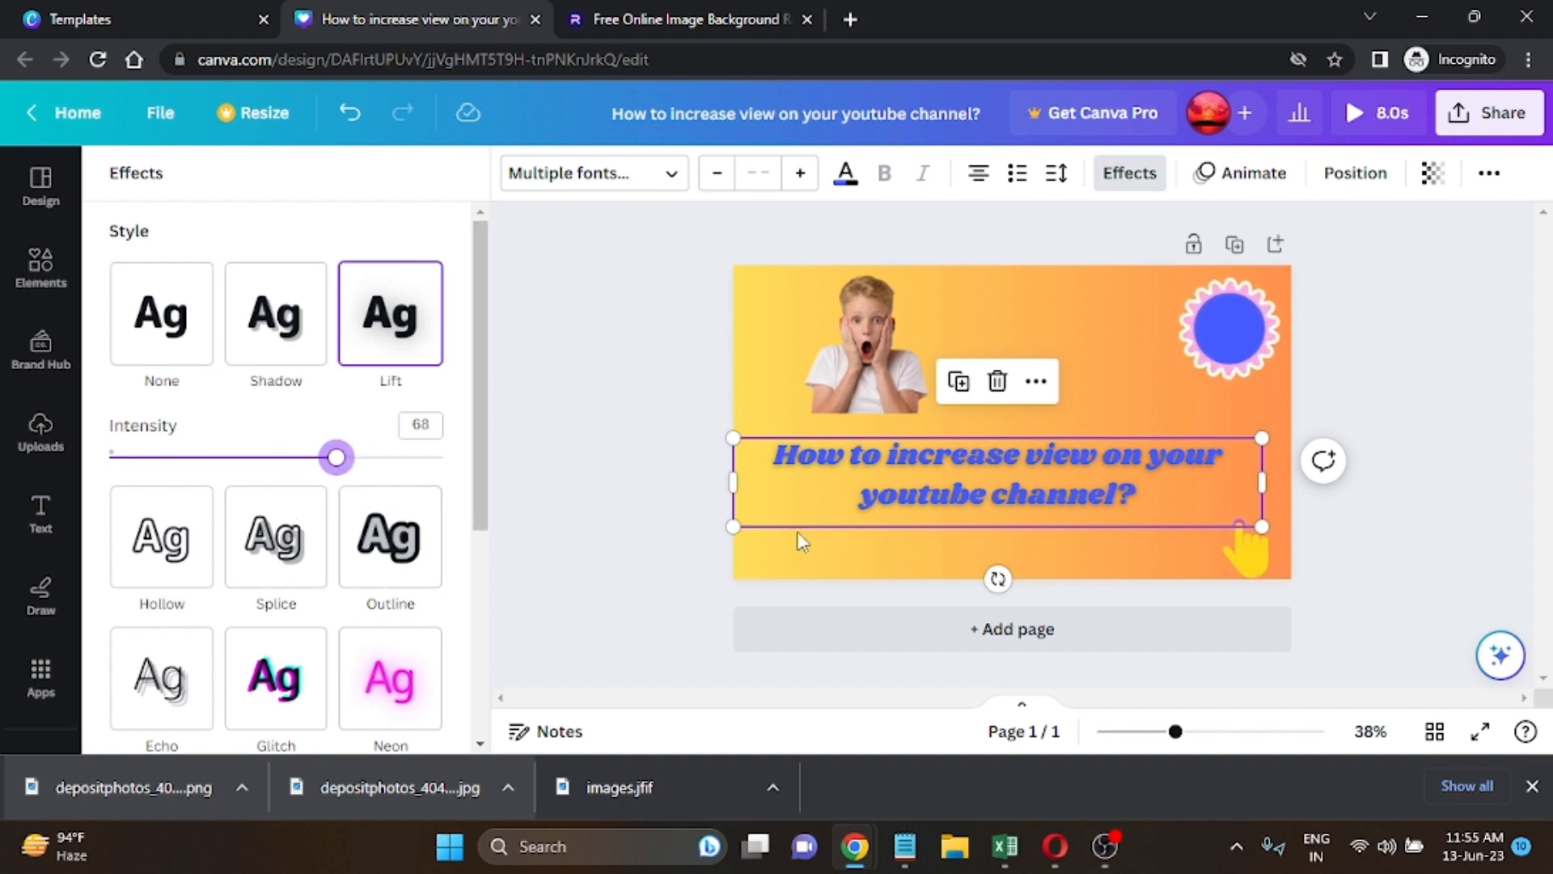
click(572, 444)
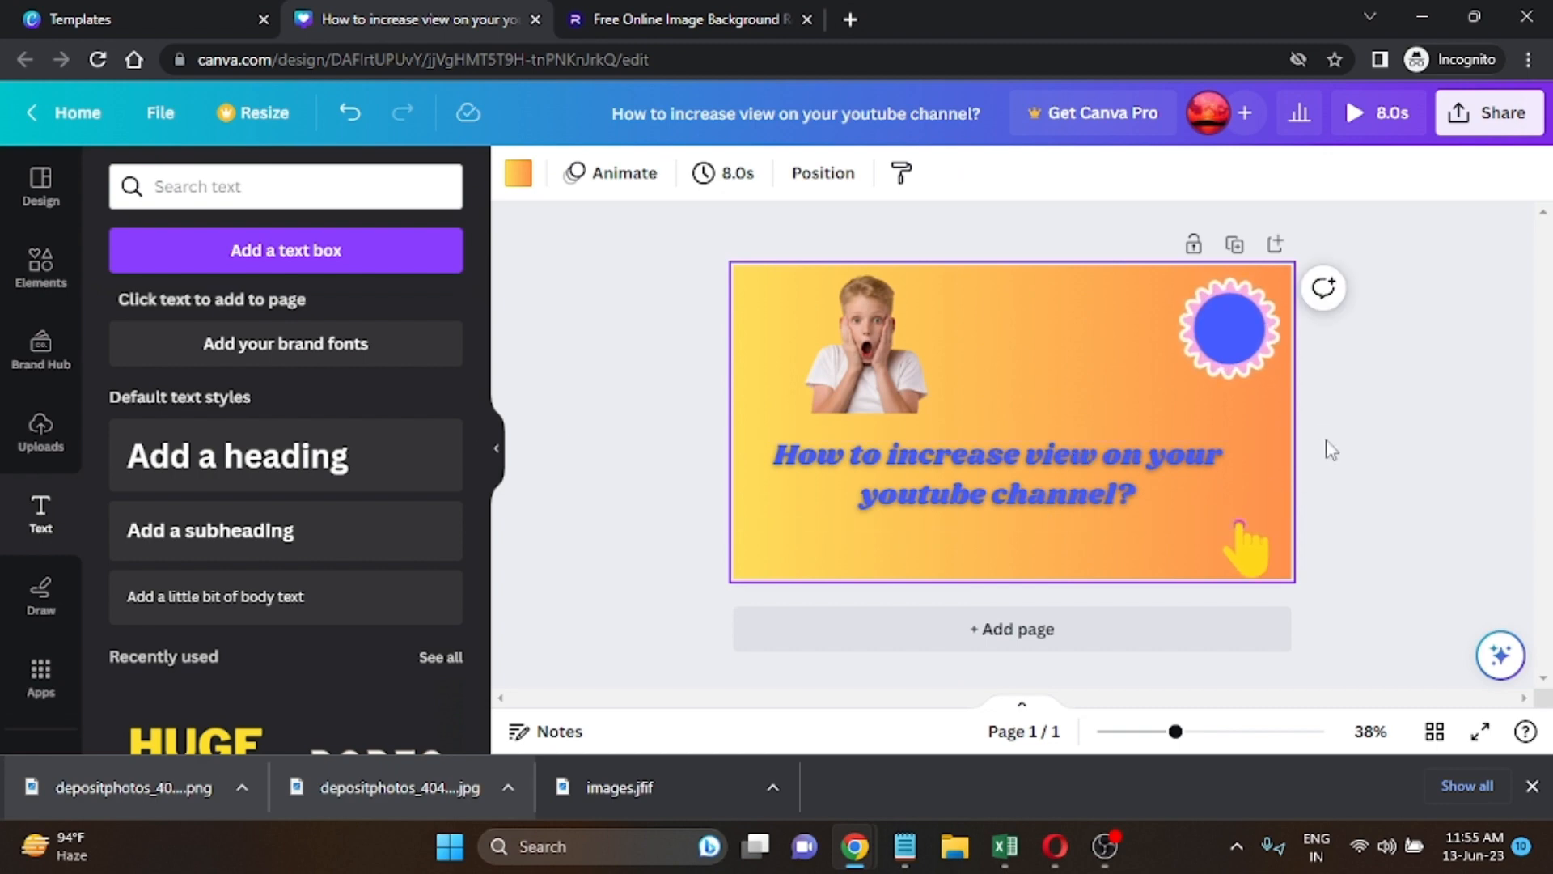
click(1378, 462)
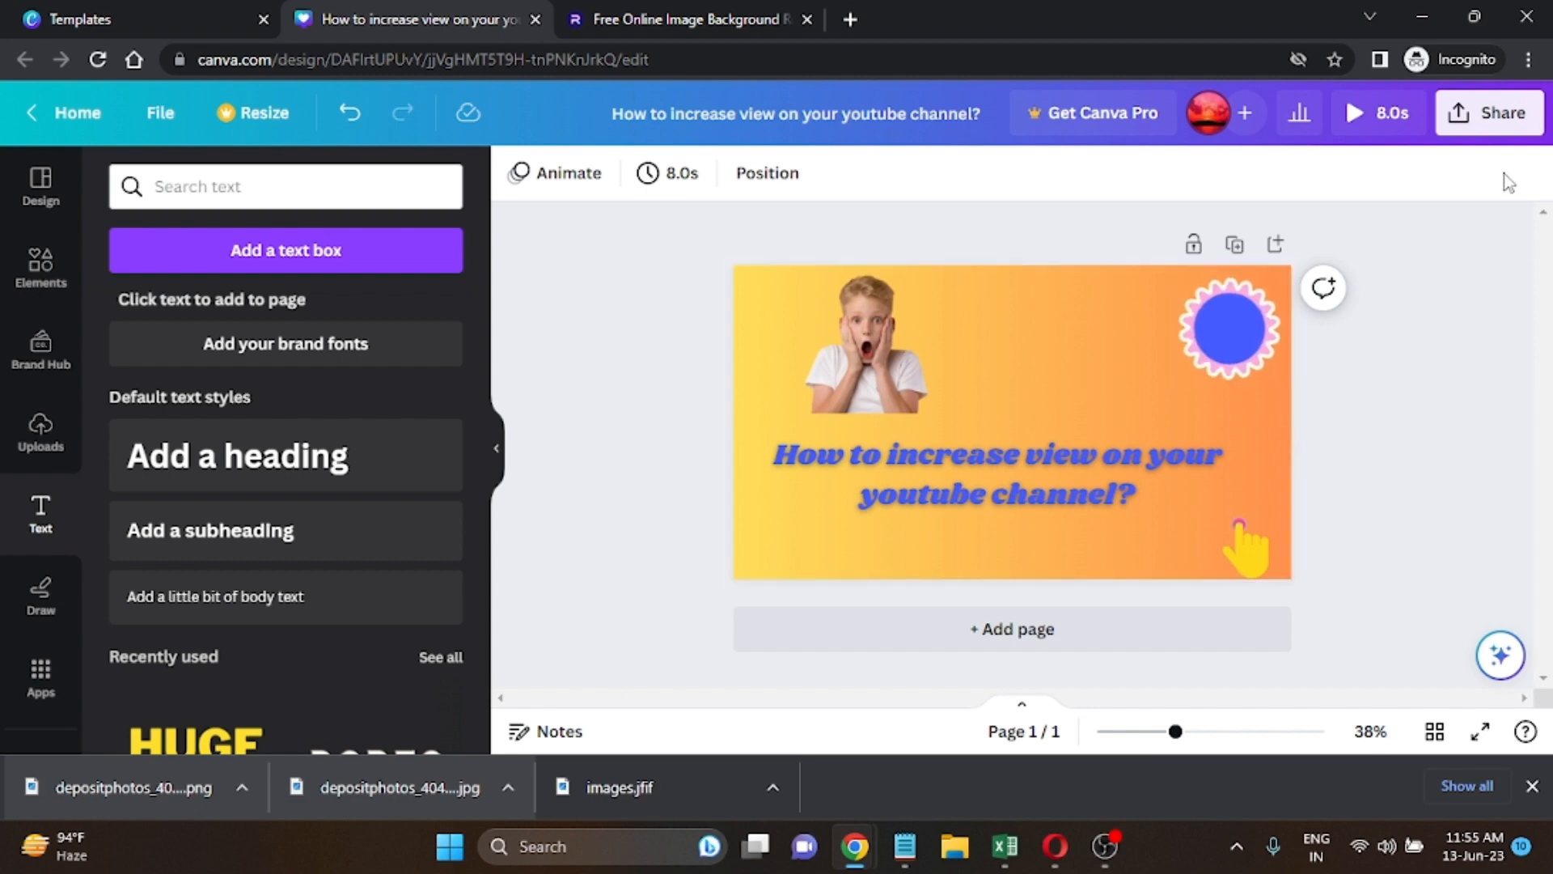
Download the finished thumbnail as a JPG at size 1 and open the downloaded file.
click(1501, 130)
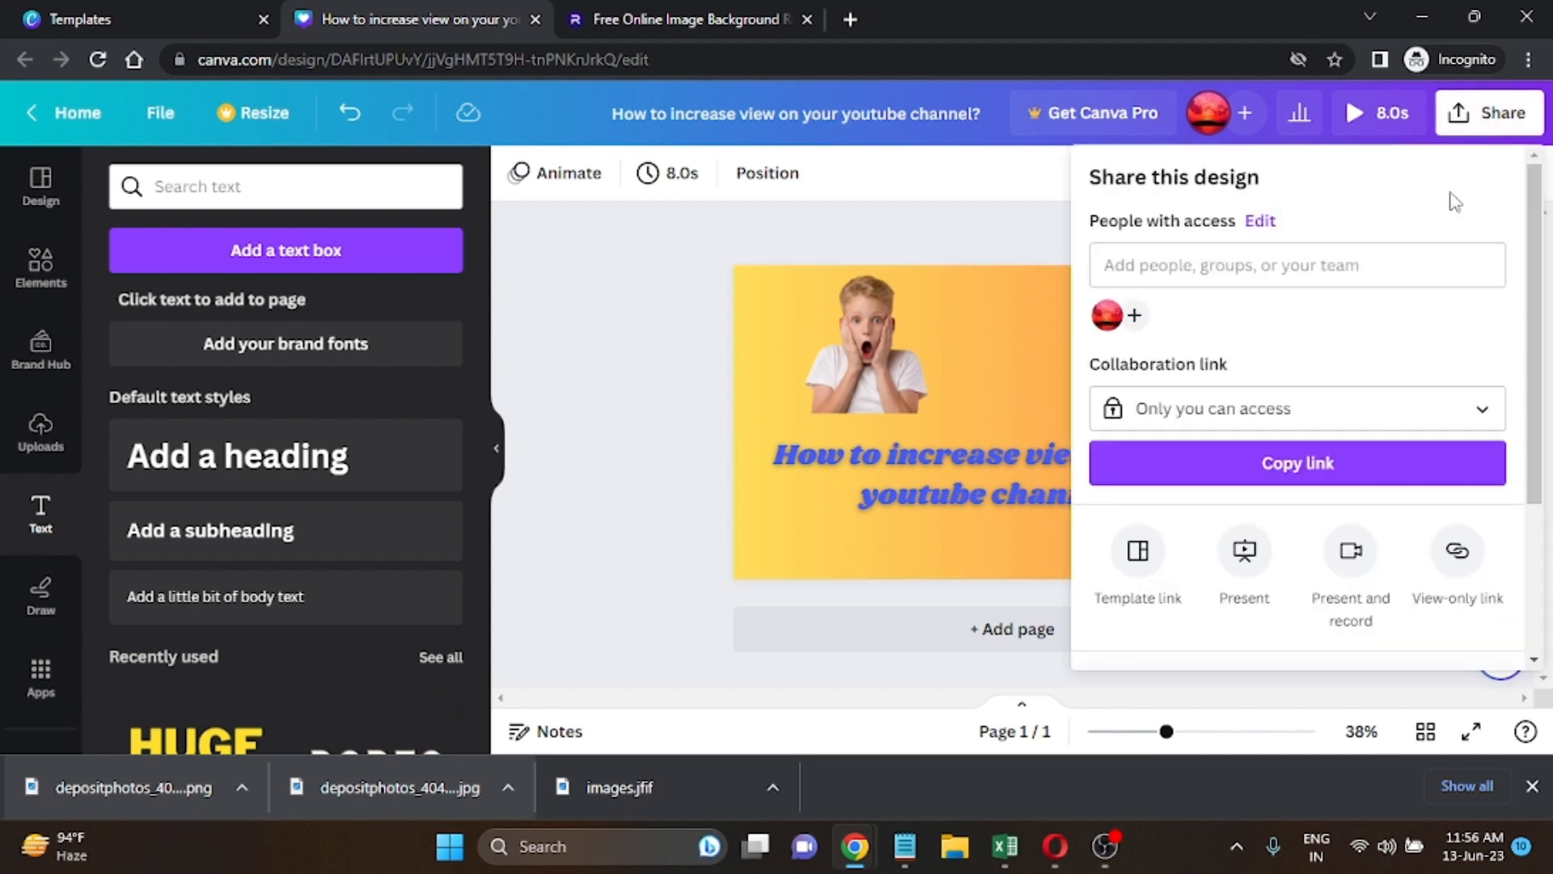
scroll(1251, 574, down, 3)
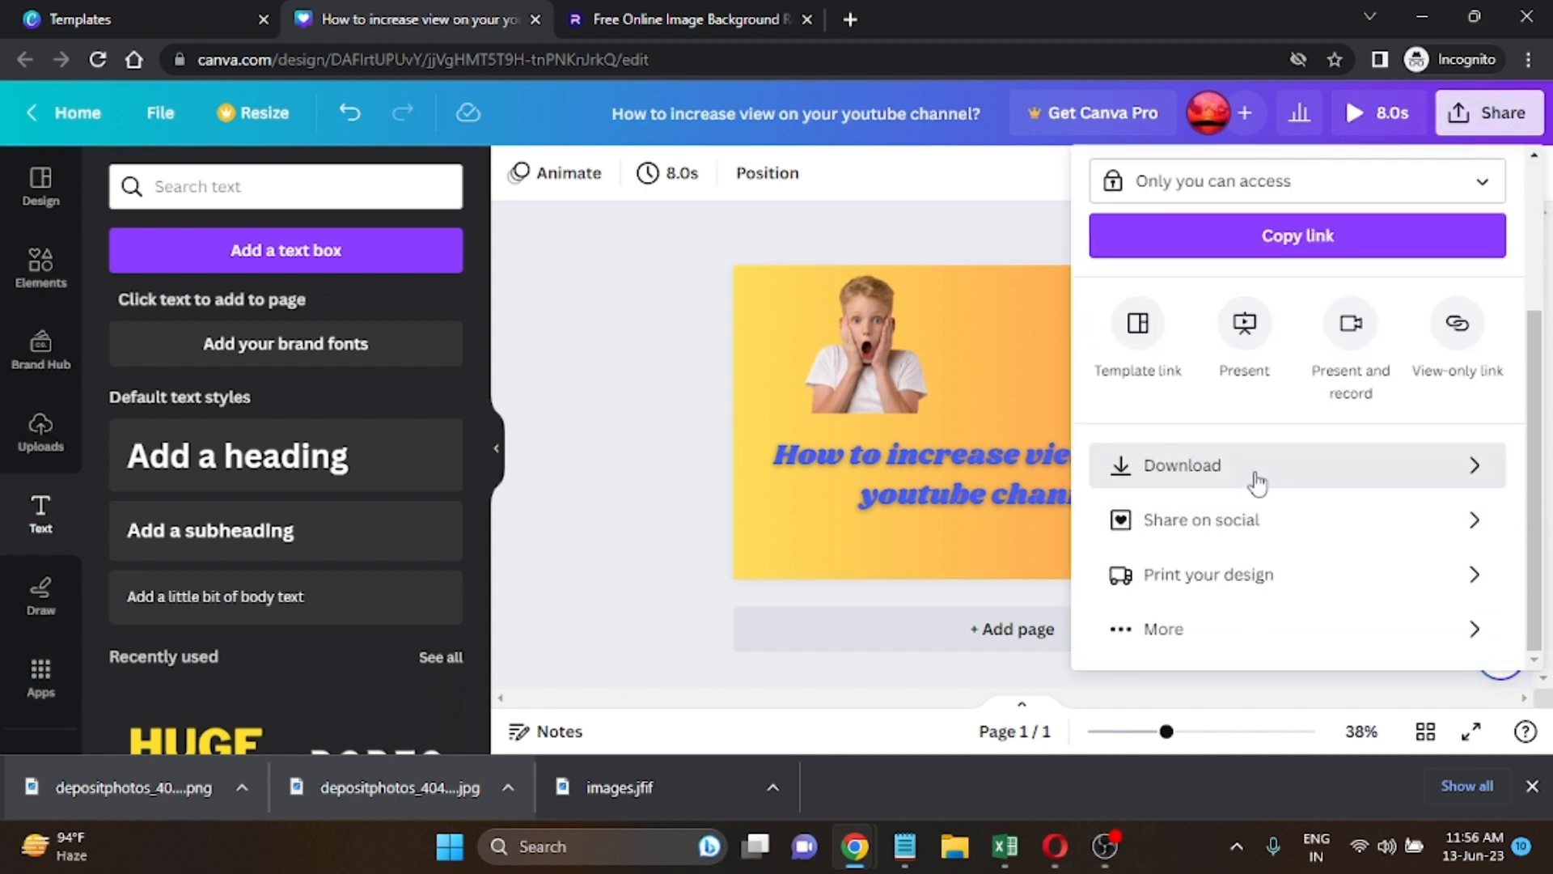
click(1255, 478)
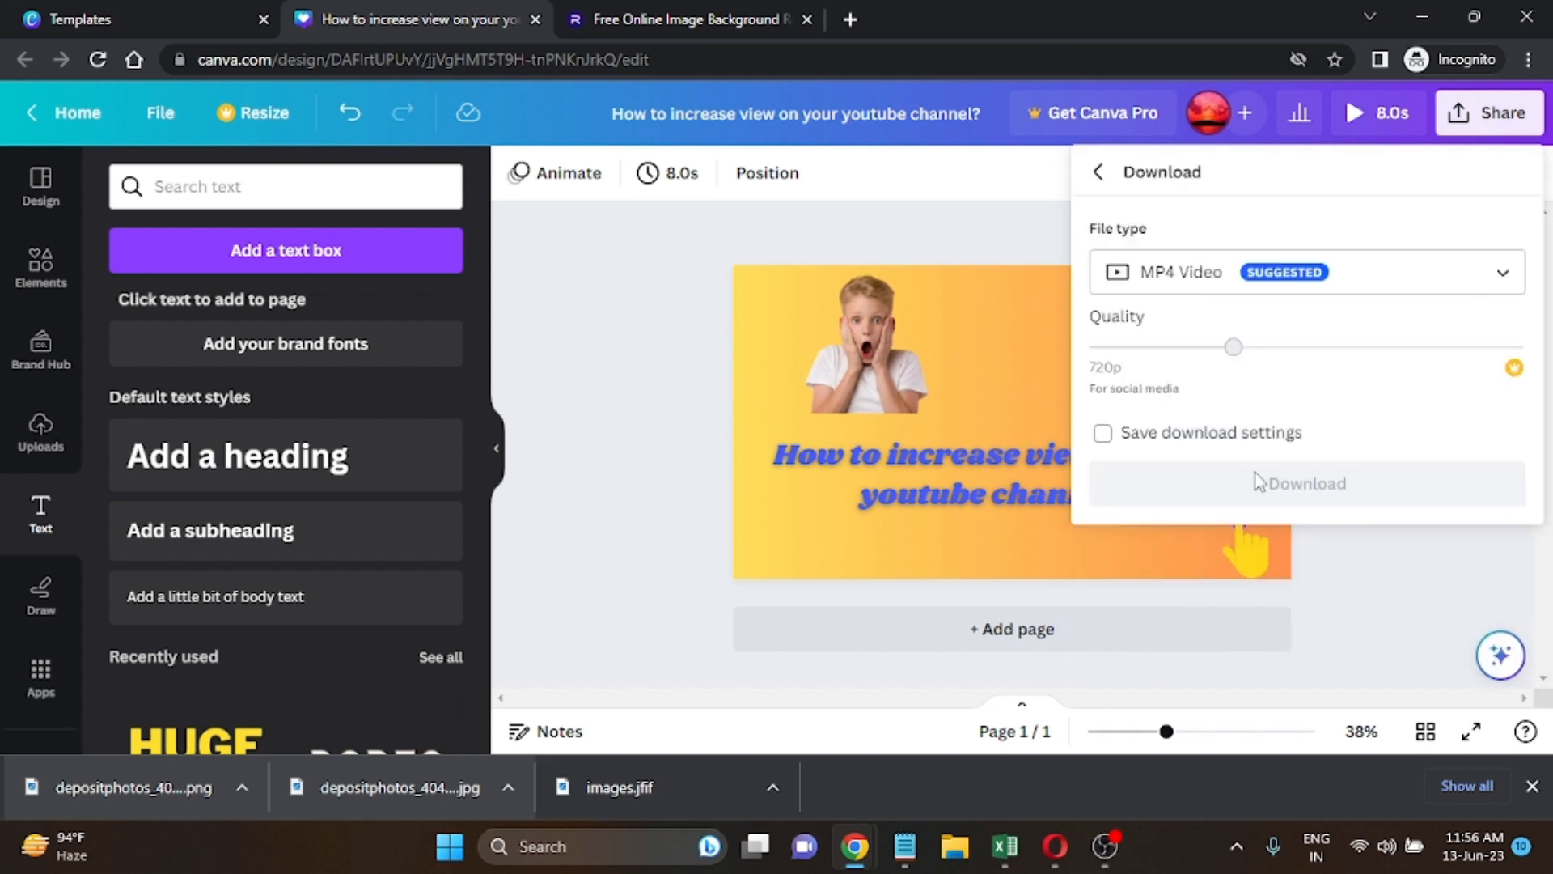
click(1457, 285)
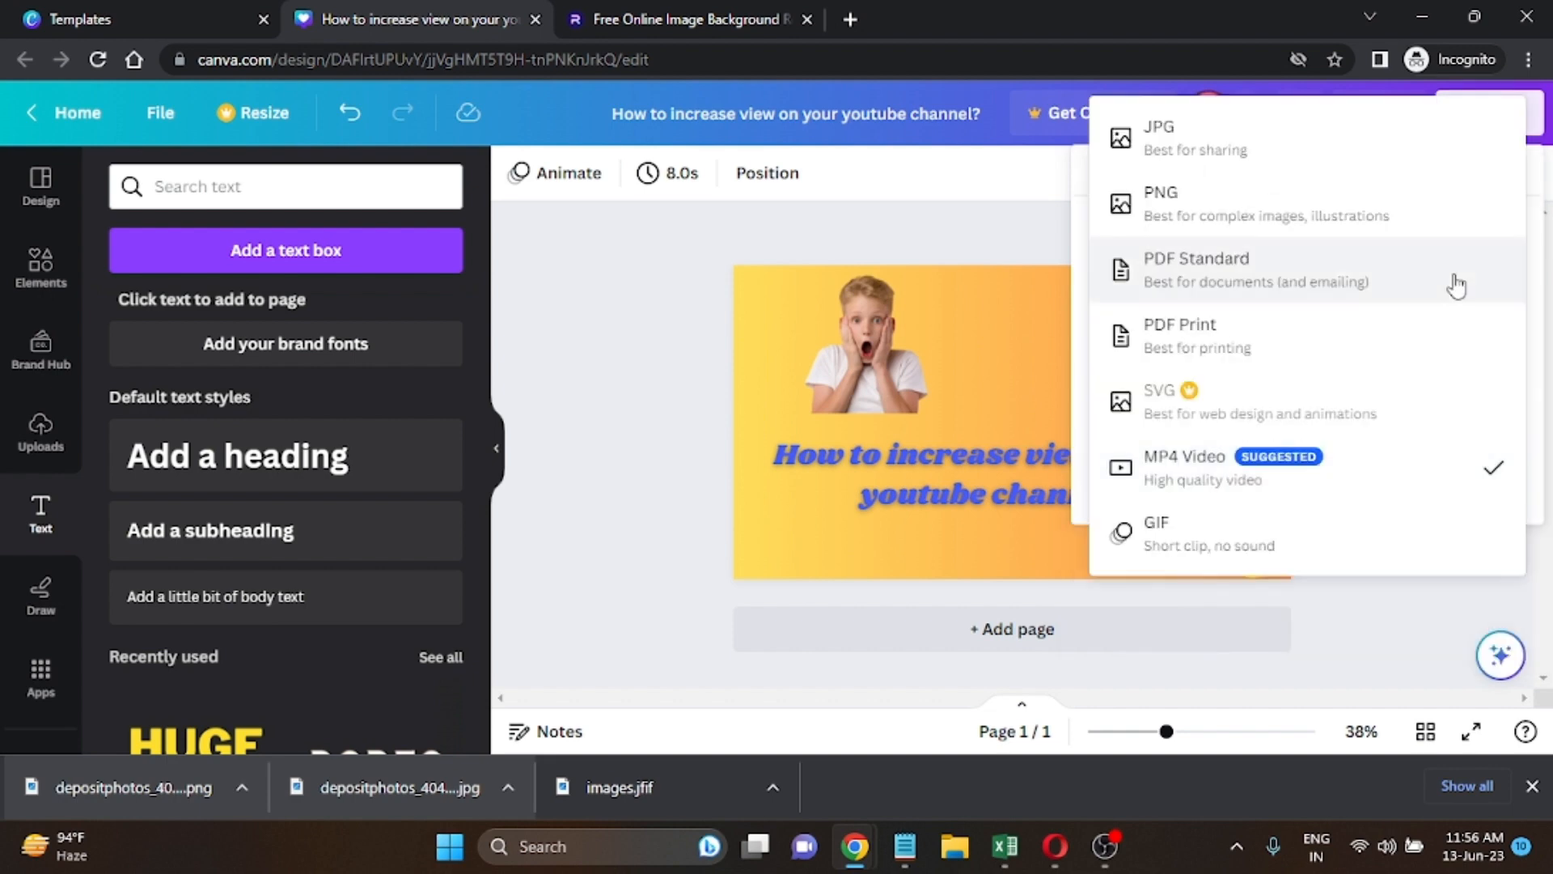
click(1385, 144)
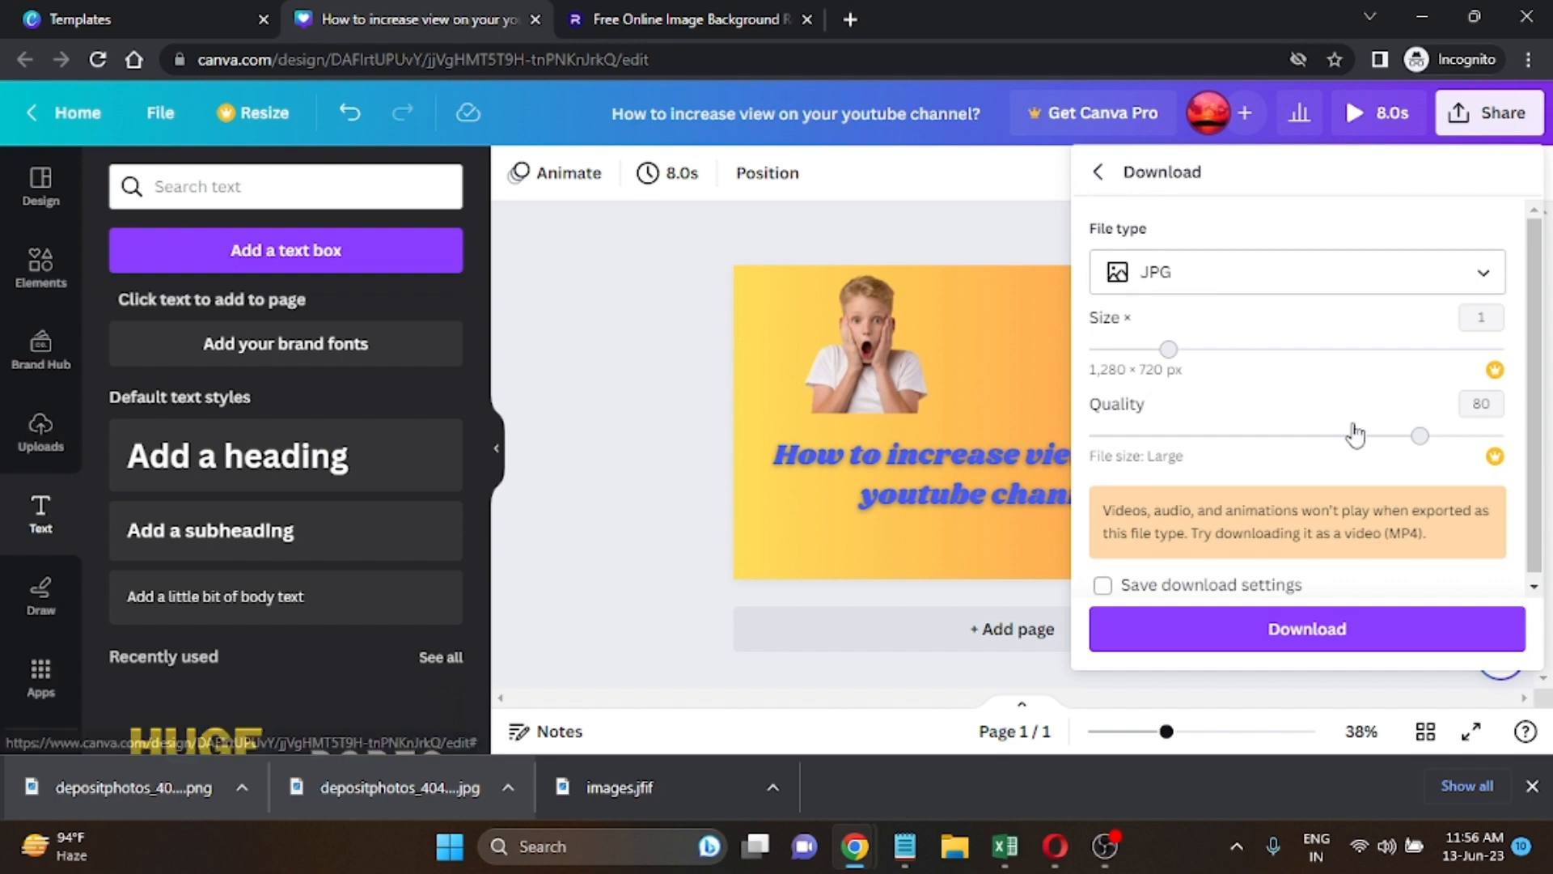
click(1295, 643)
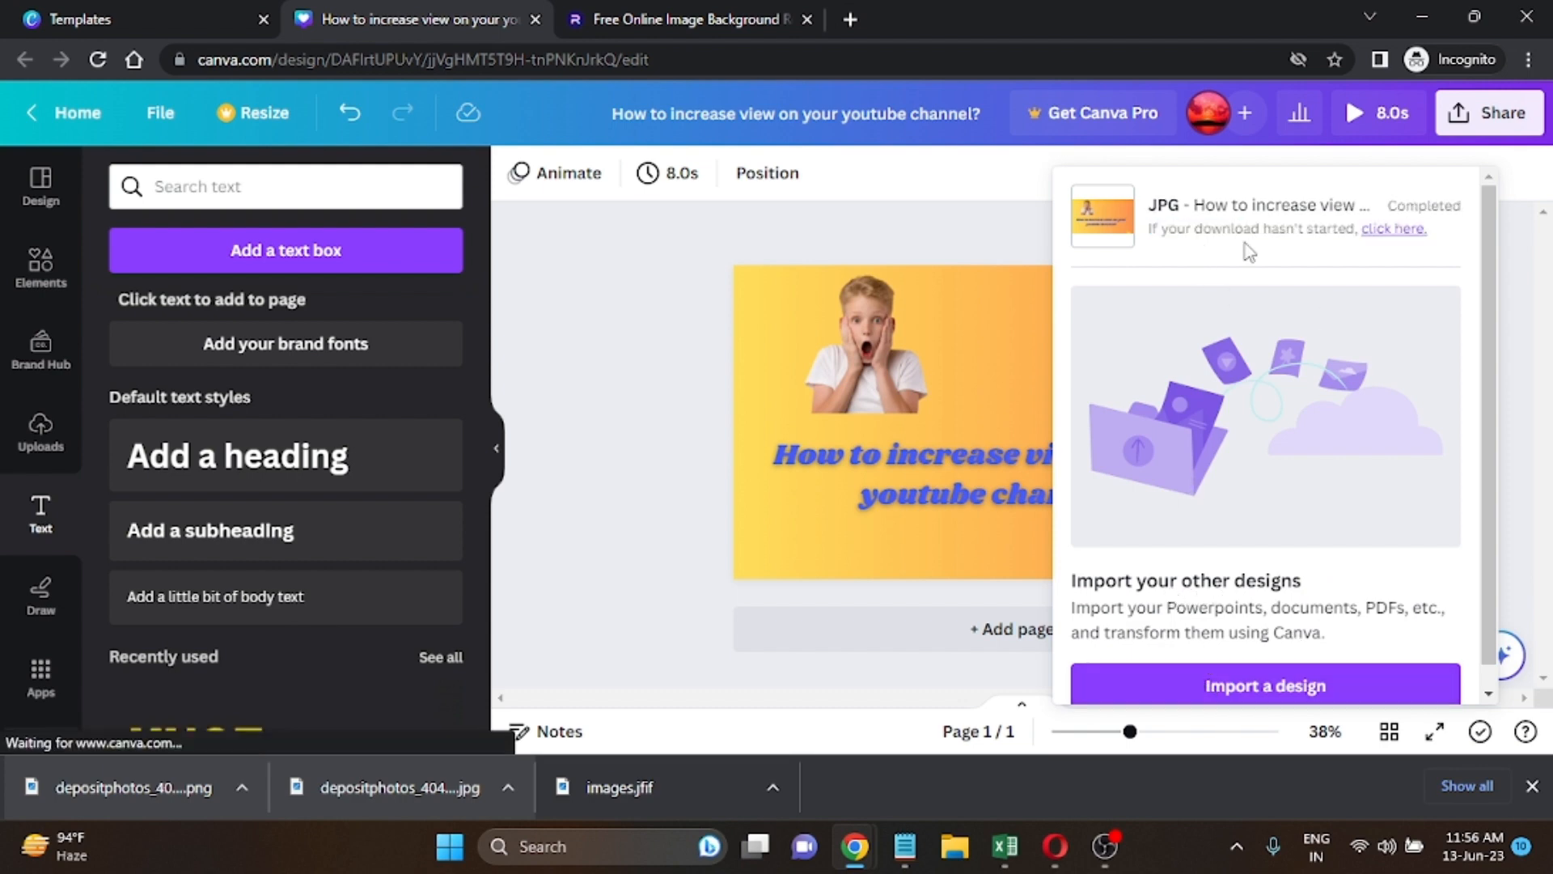
click(132, 798)
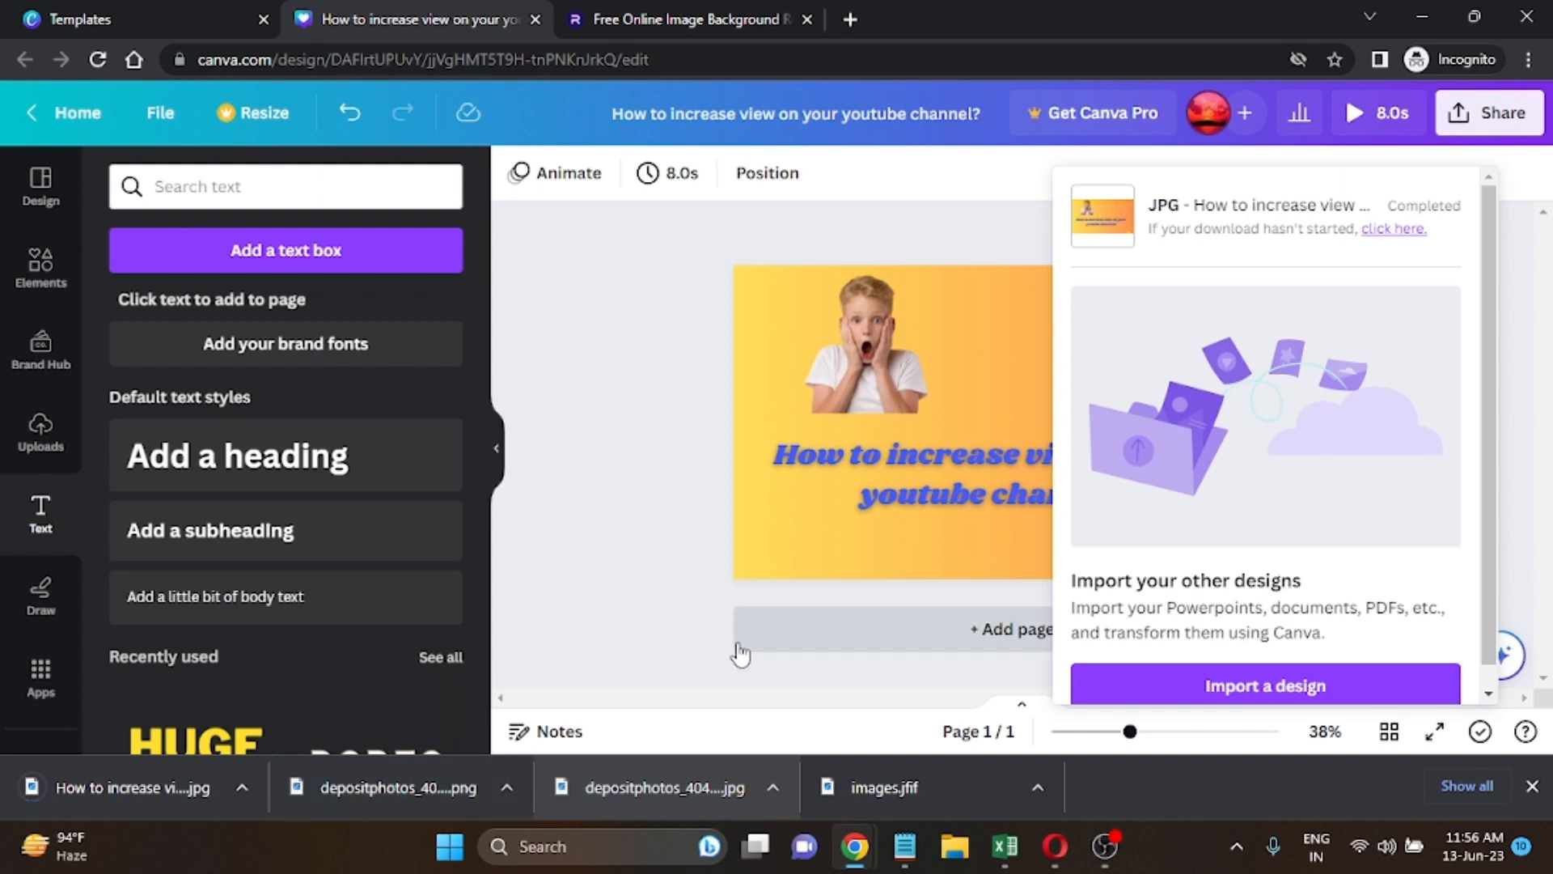
click(592, 600)
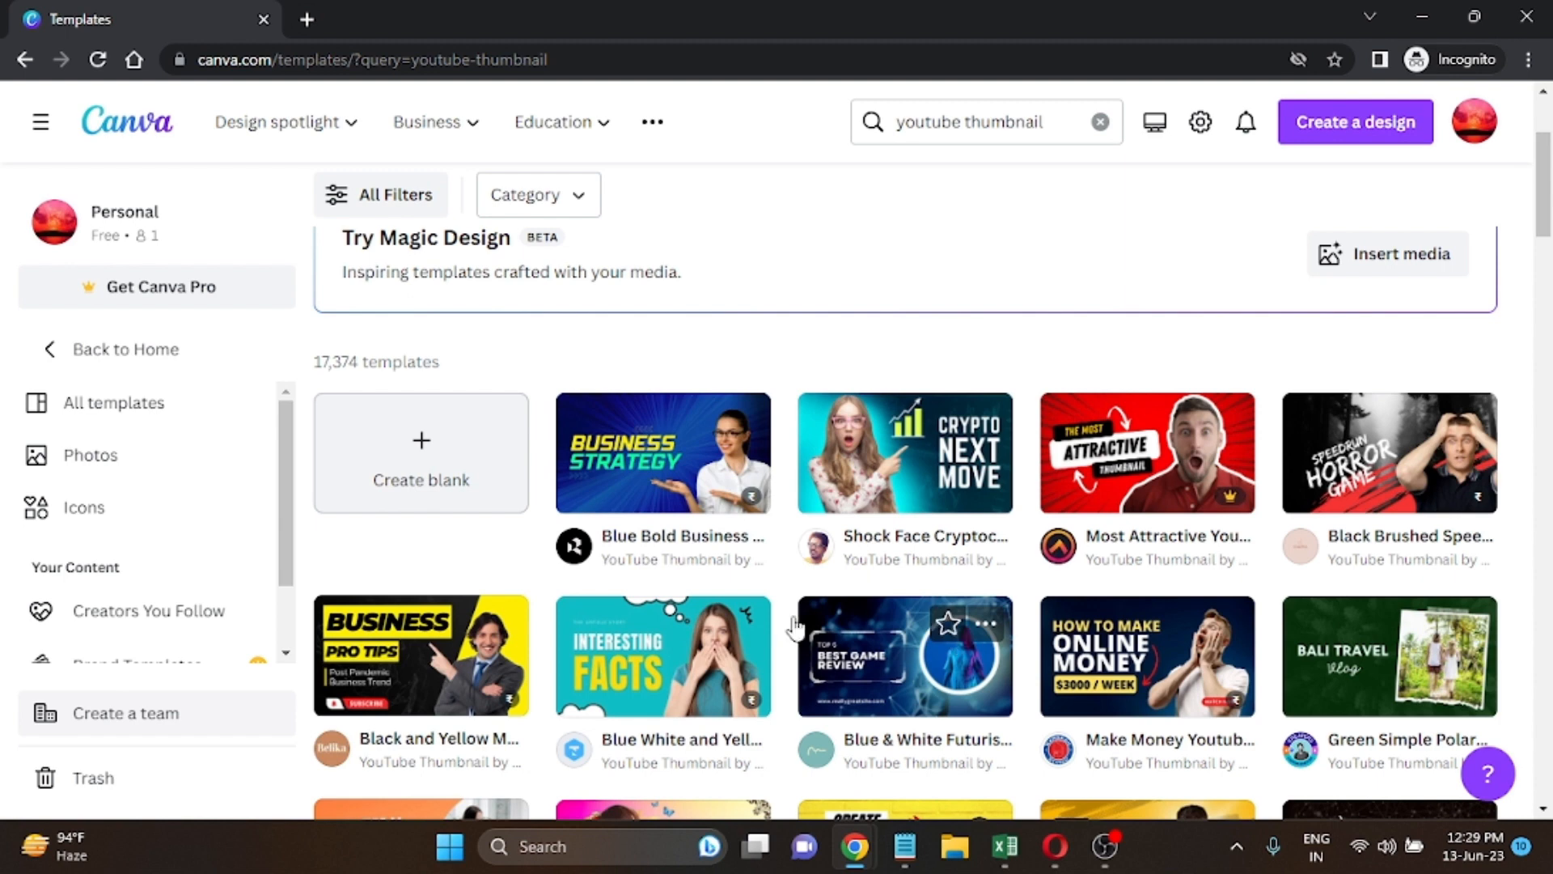
Browse the YouTube thumbnail templates and start customizing the Blue & White Futuristic Gaming Youtube Thumbnail template.
scroll(1065, 505, down, 1)
scroll(1064, 505, down, 1)
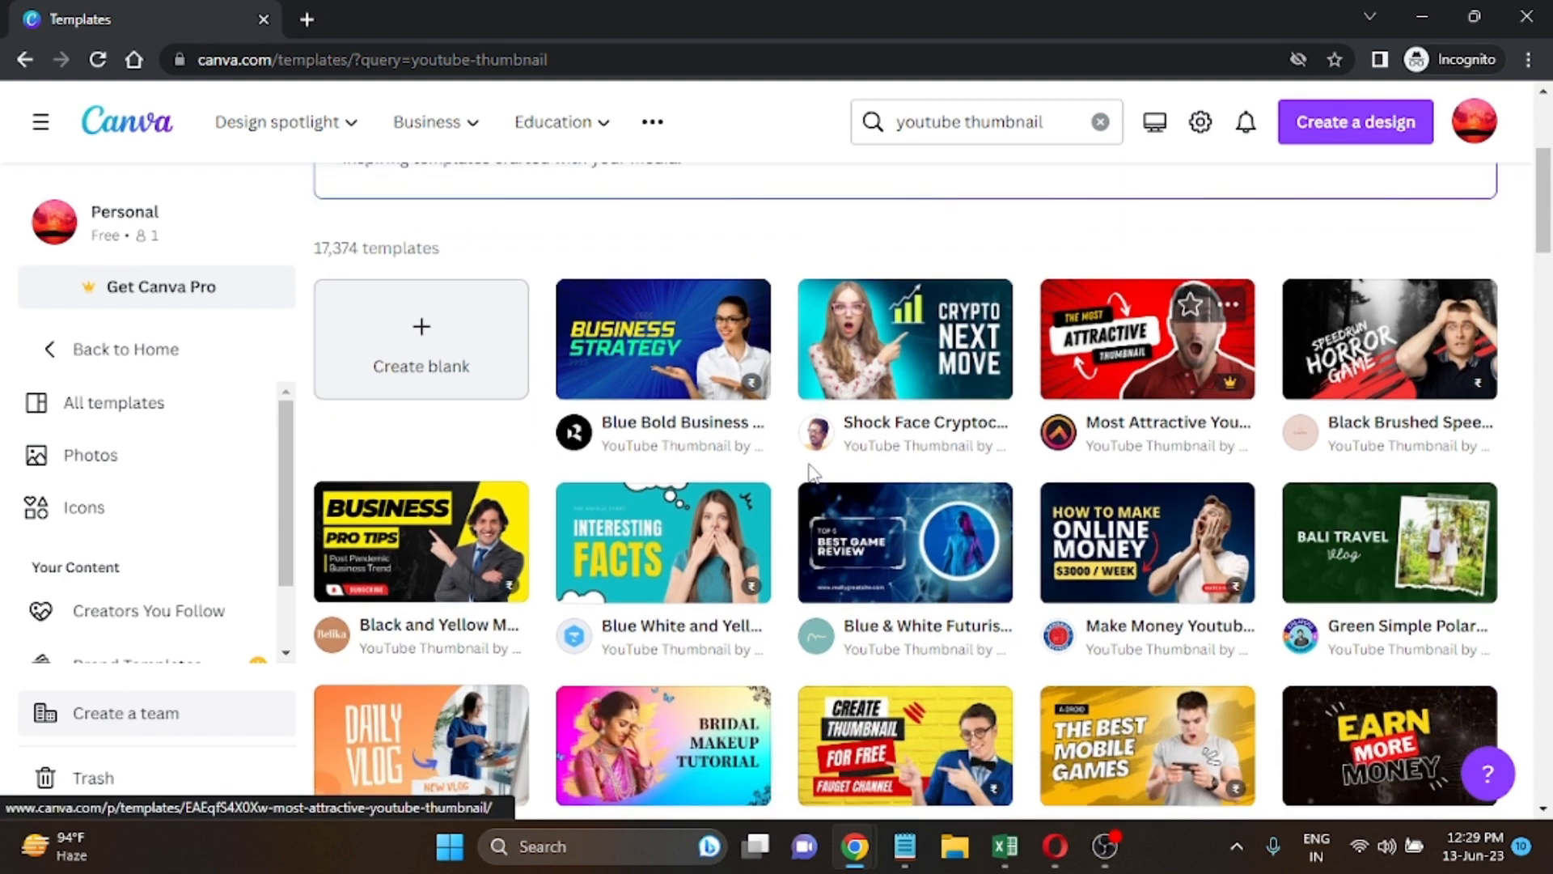
scroll(978, 675, down, 3)
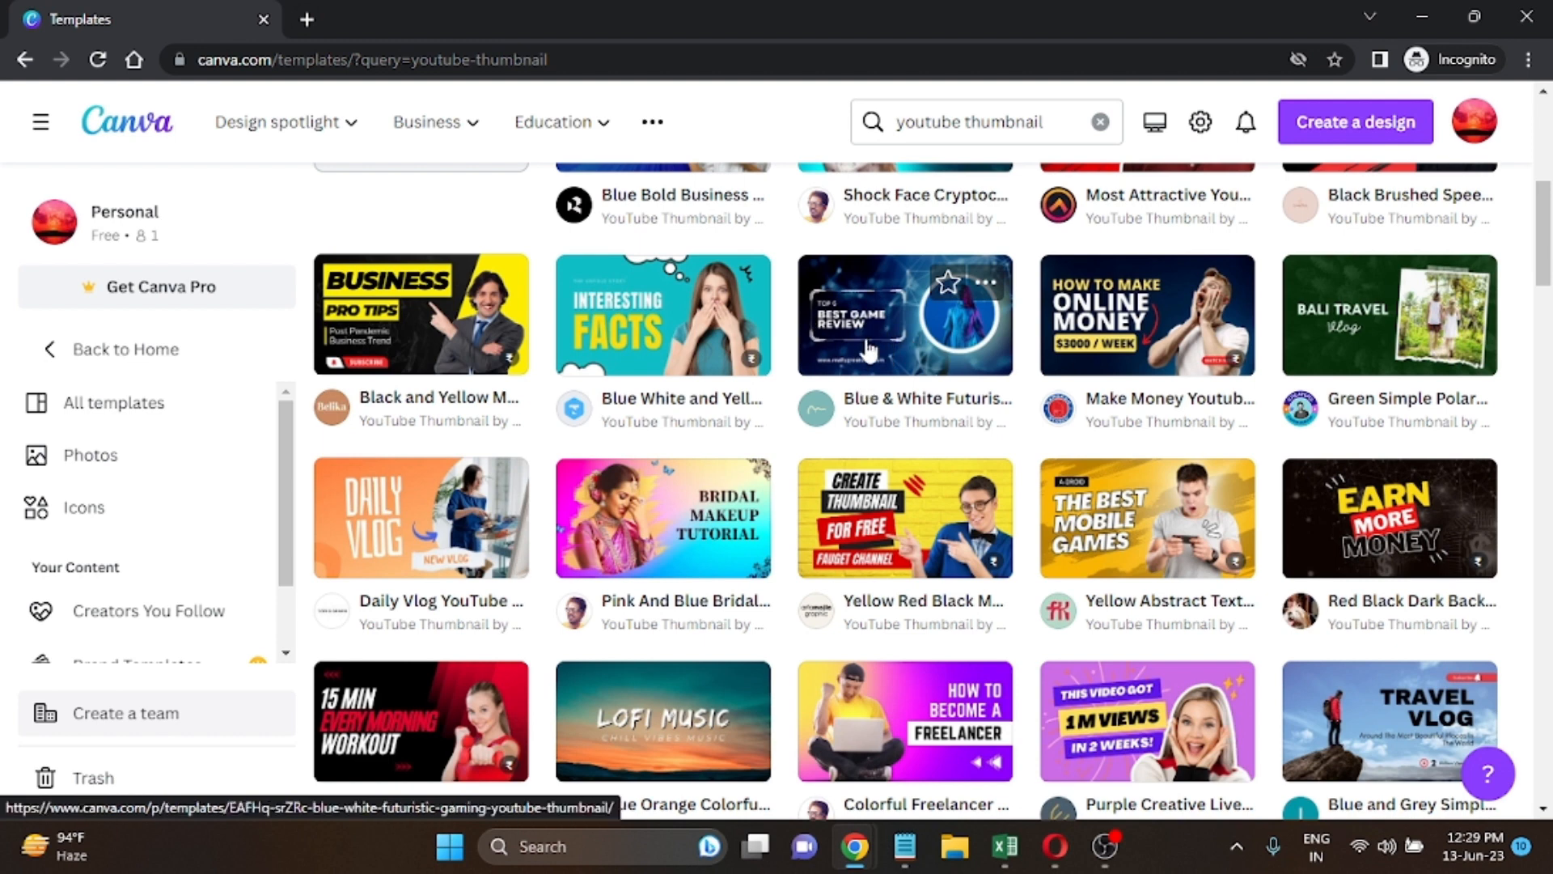
click(897, 320)
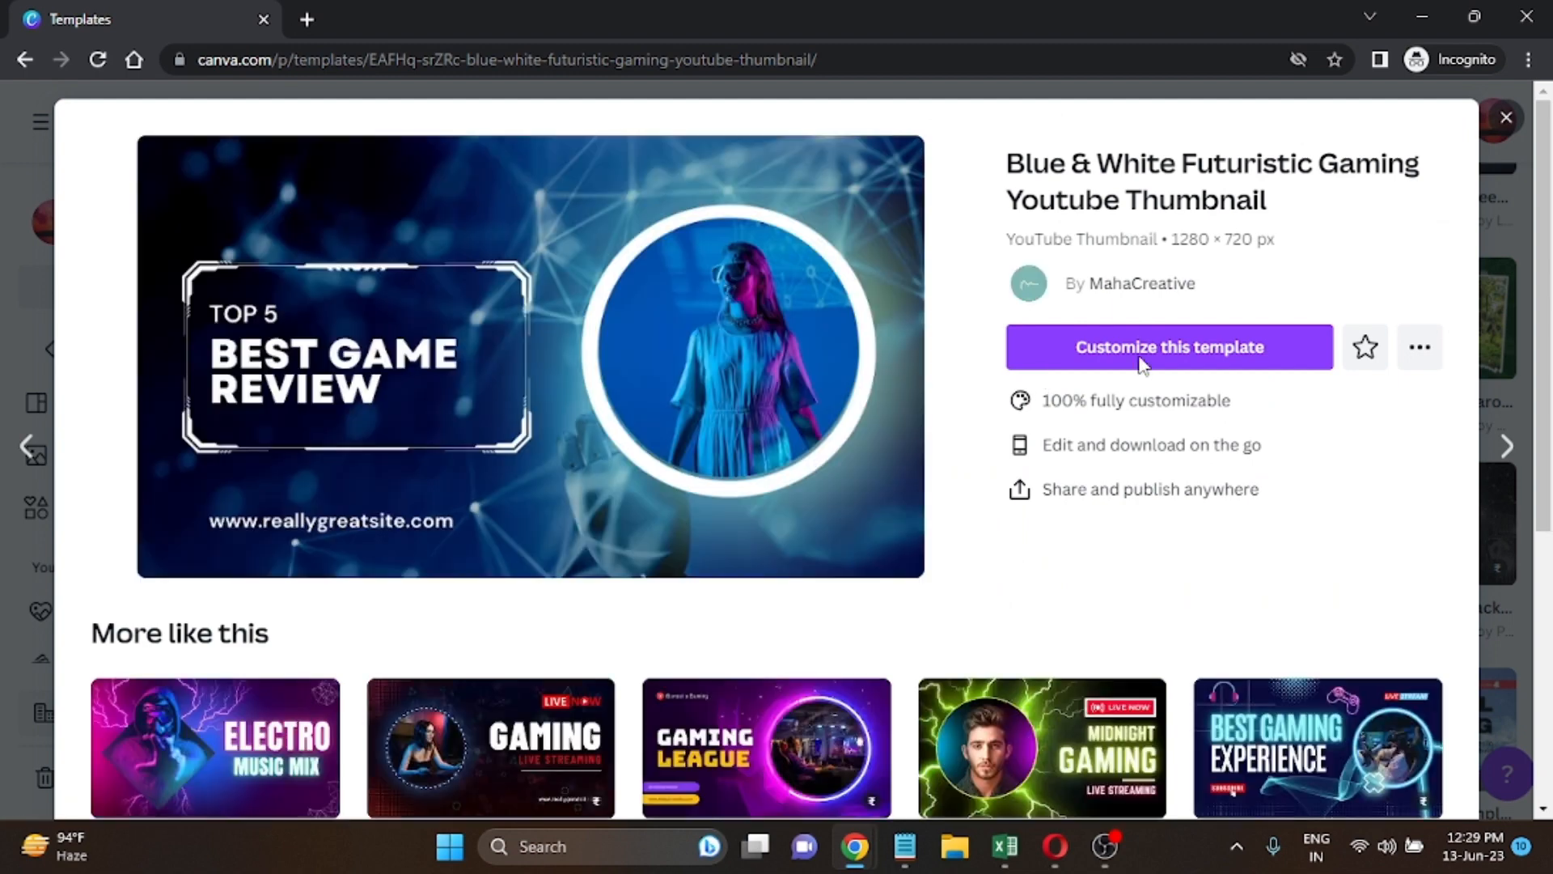
click(1146, 359)
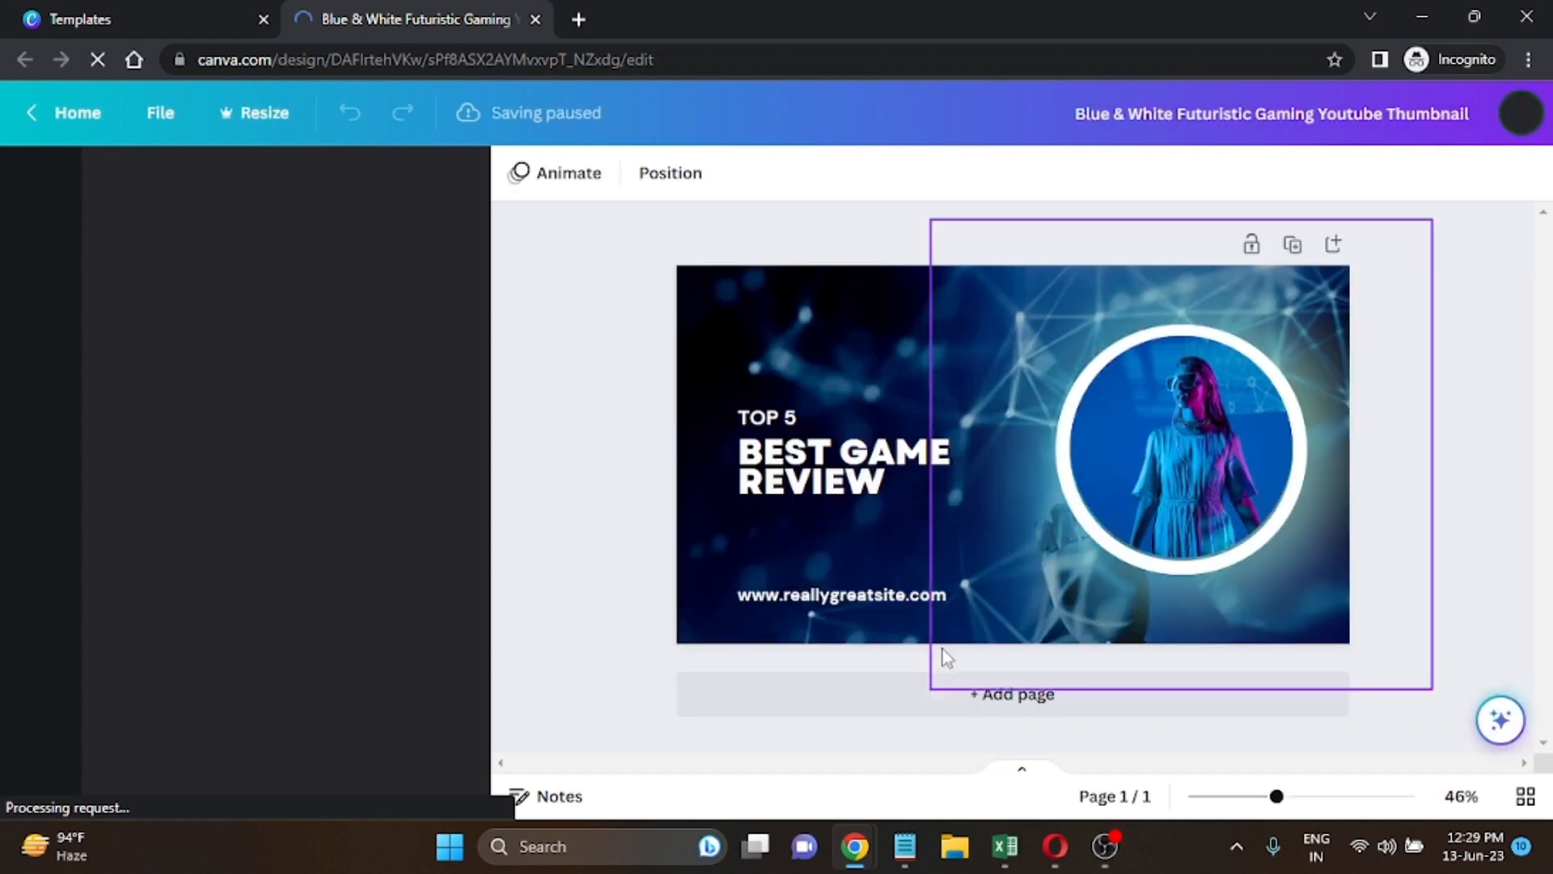
Remove the photo from the circular frame and replace the "BEST GAME REVIEW" heading with text beginning "HOW TO INCREA".
click(1198, 455)
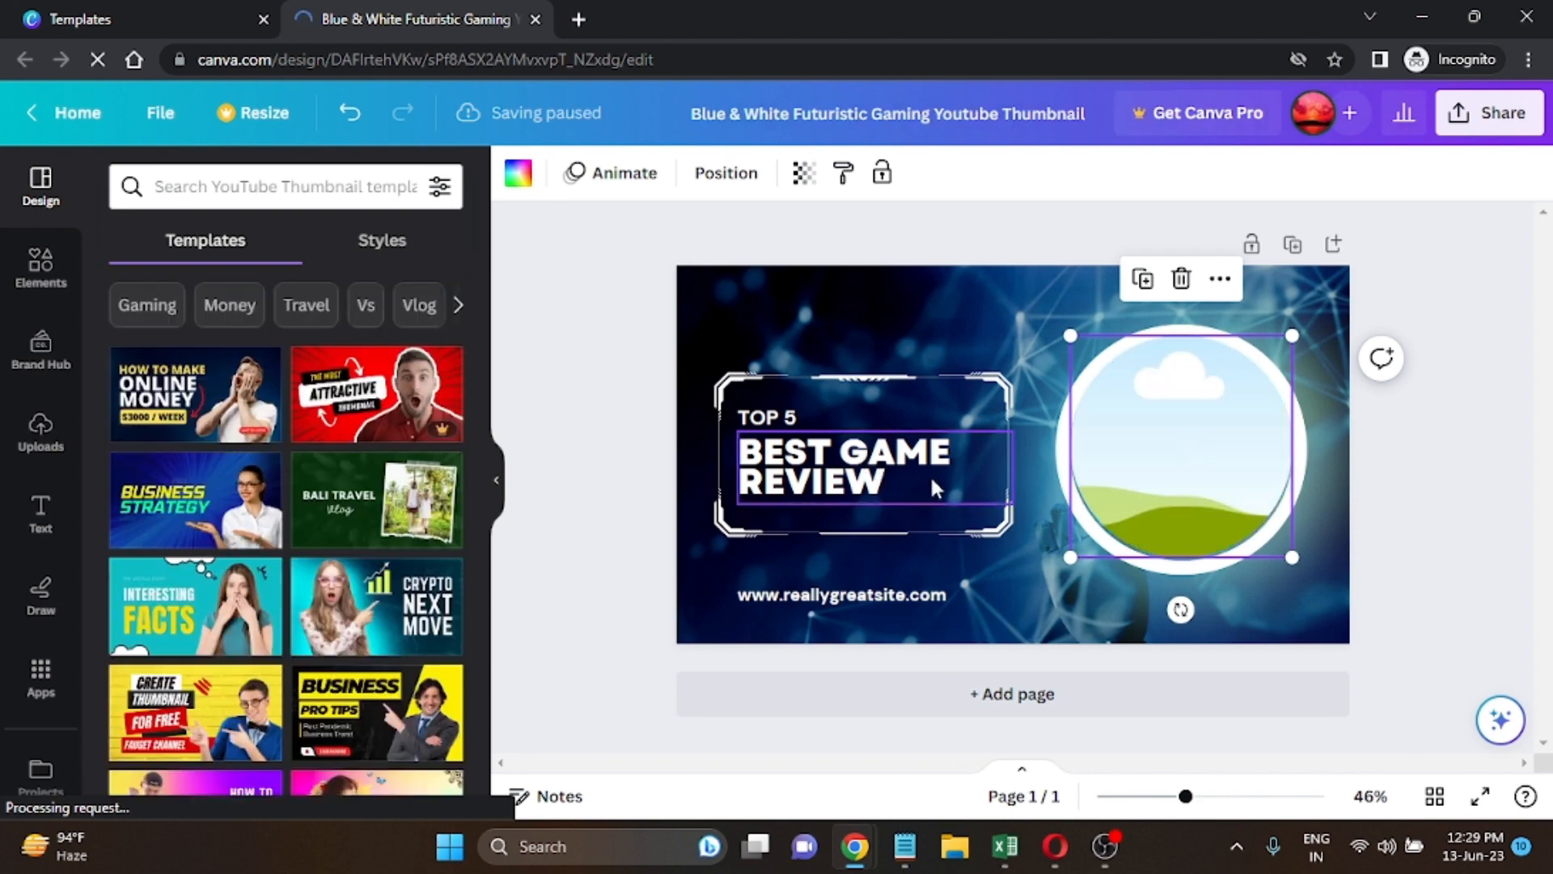
click(911, 484)
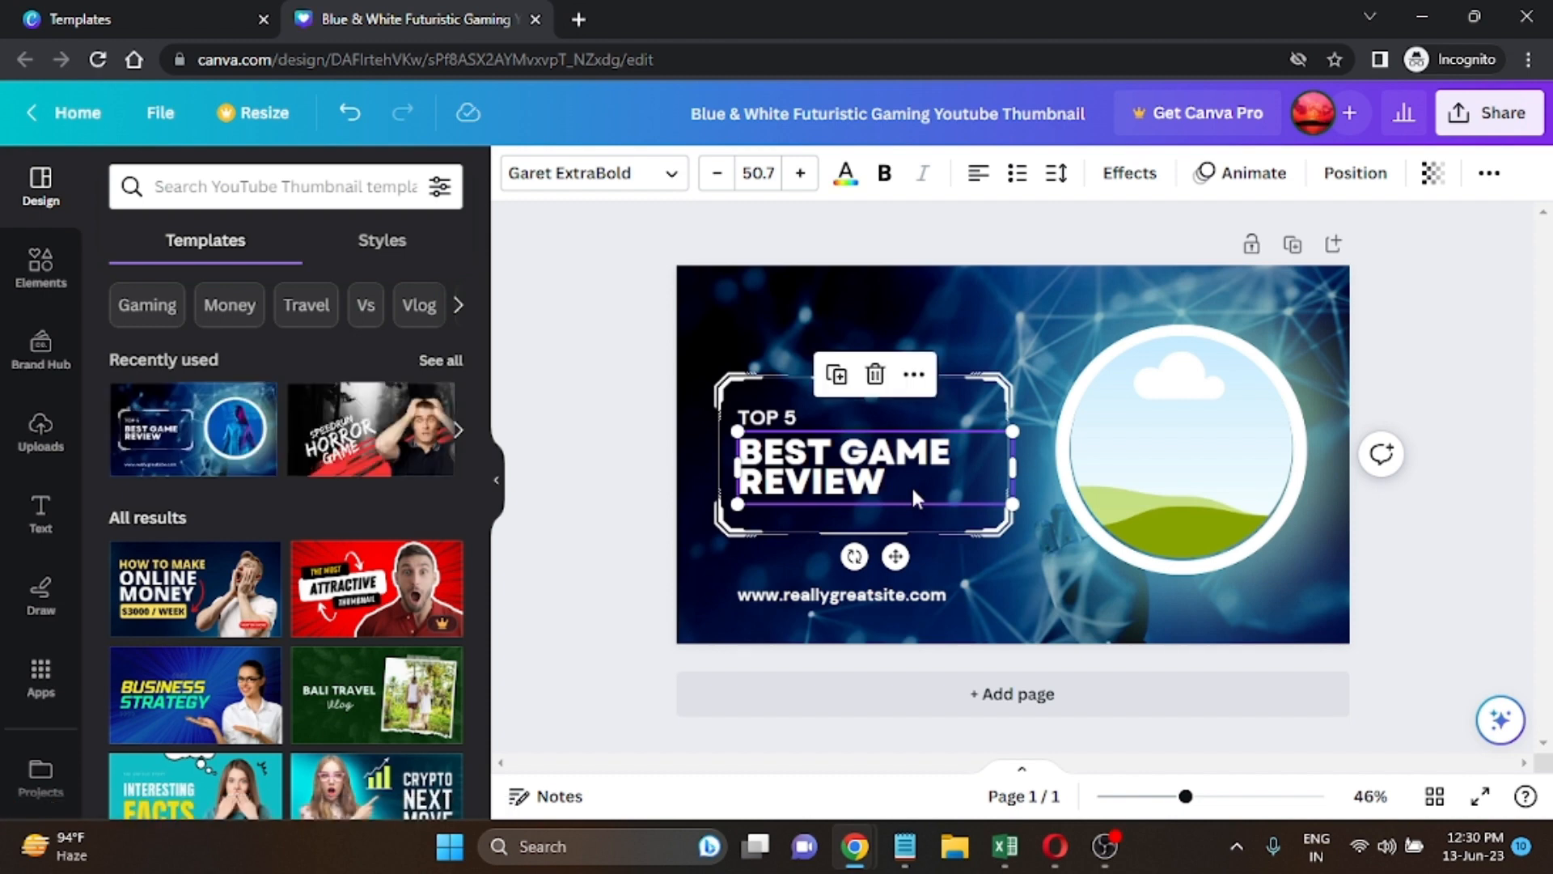
double_click(835, 461)
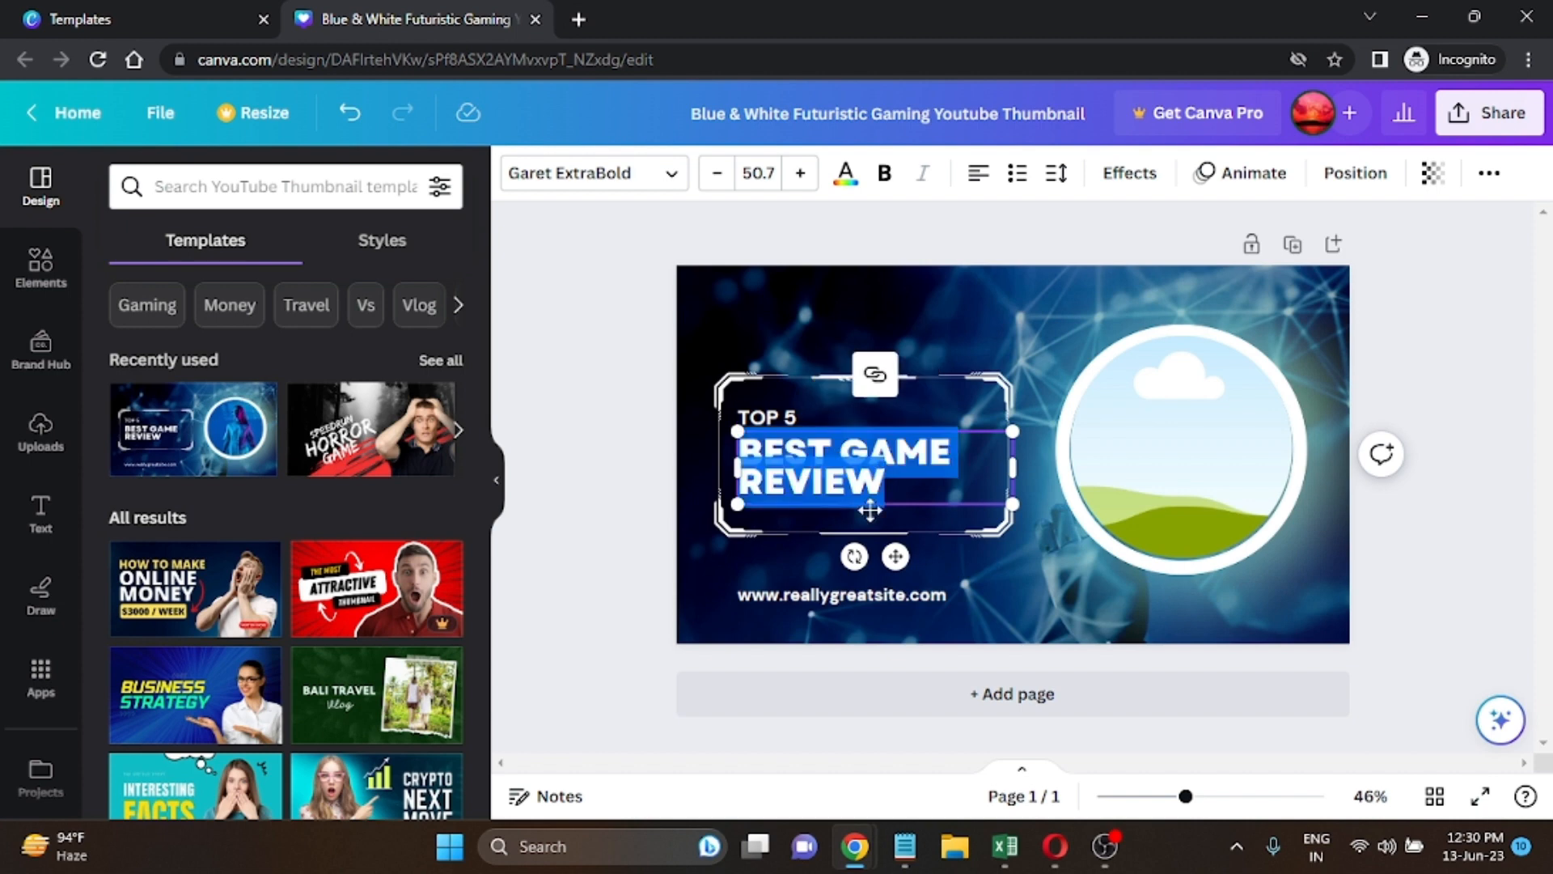
text(HOW TO )
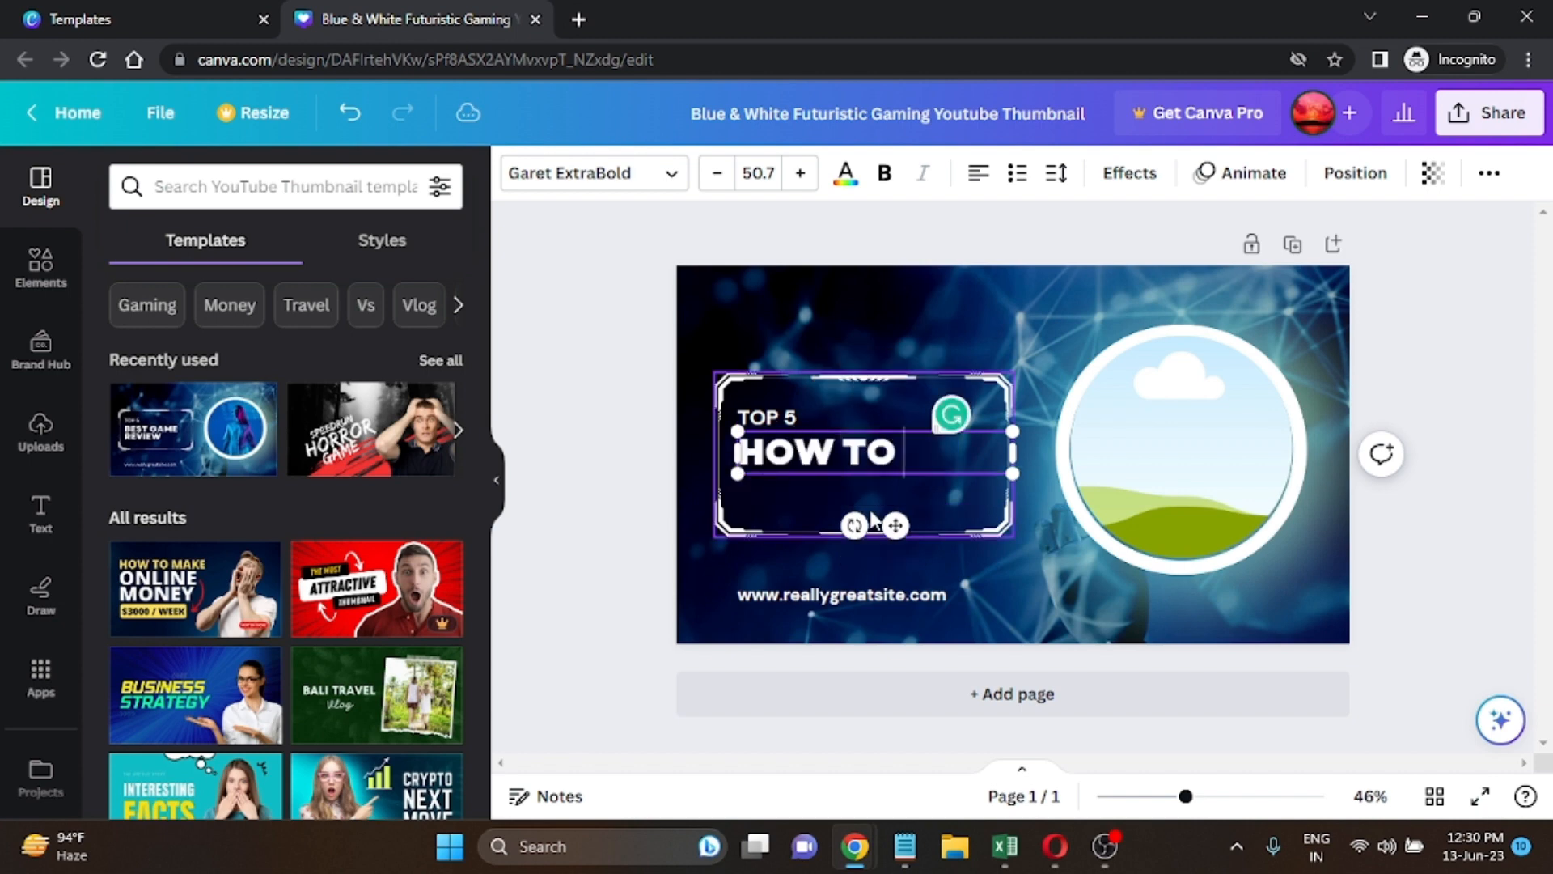
text(INCREA)
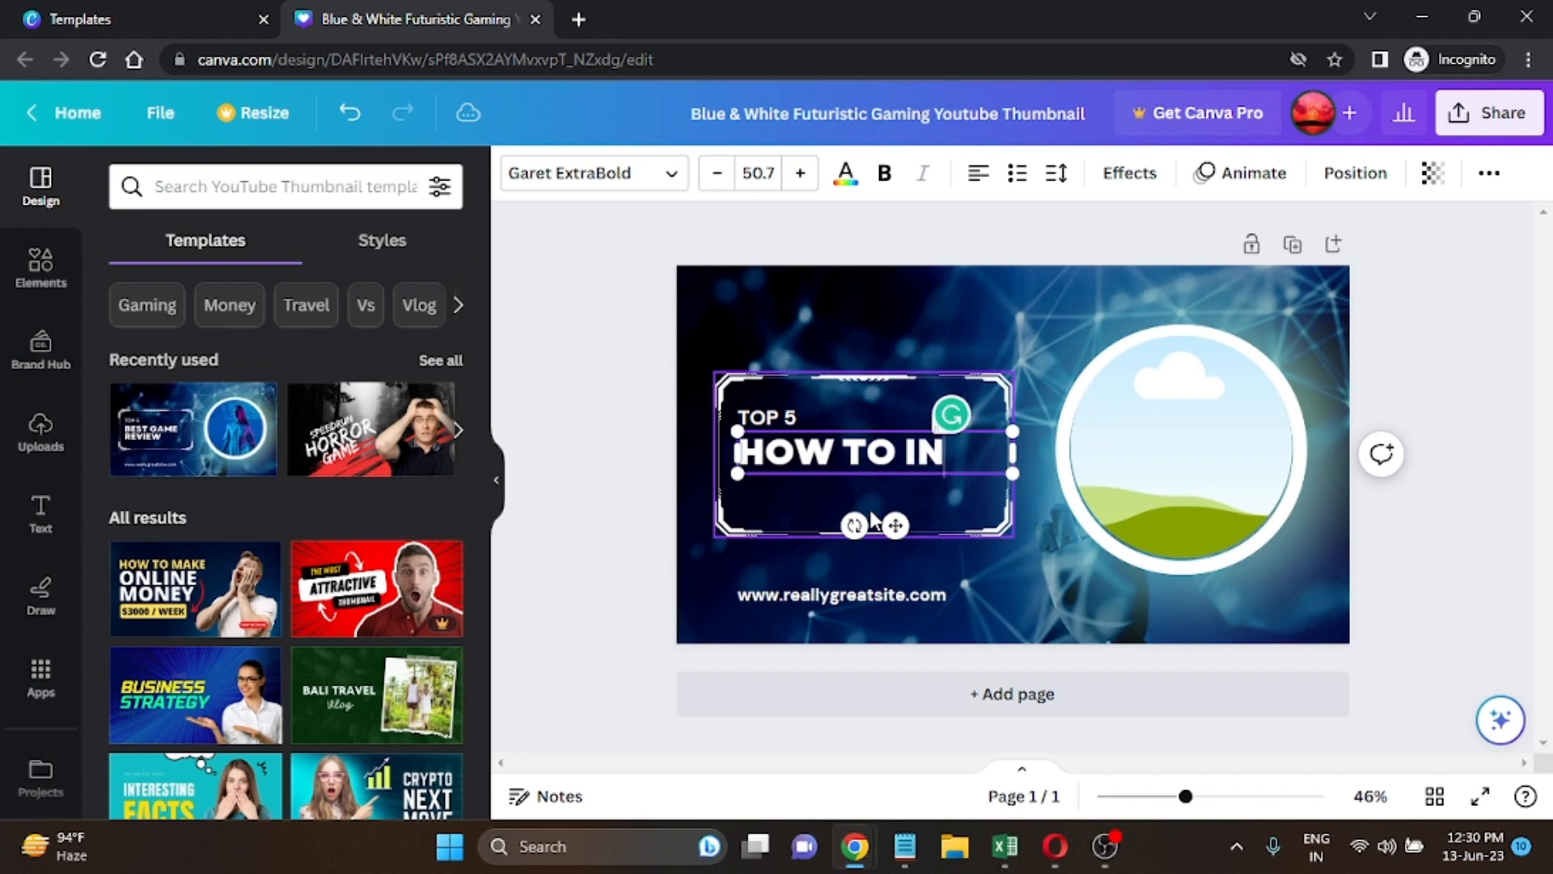